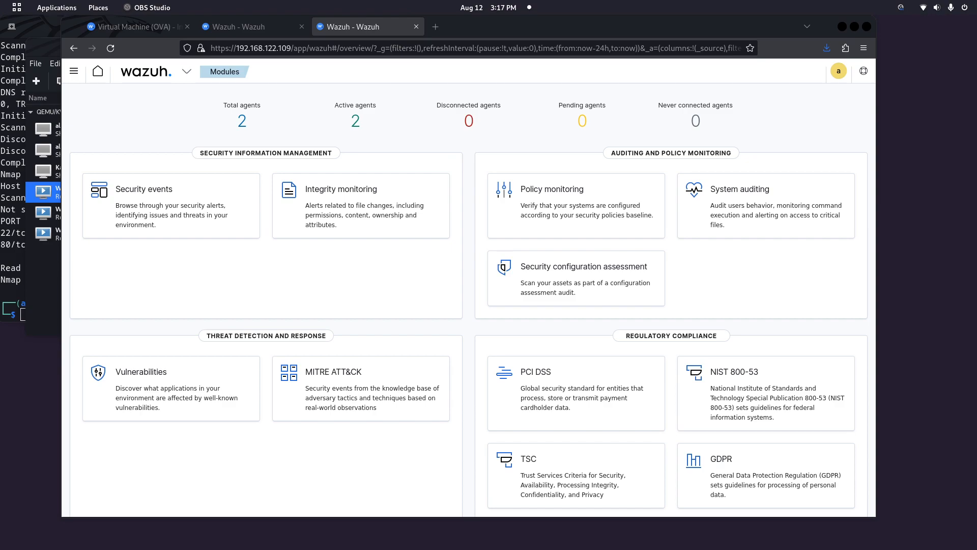
Step: Open the agents list, bring up the new-agent deployment form and expand its full list of operating systems
click(241, 122)
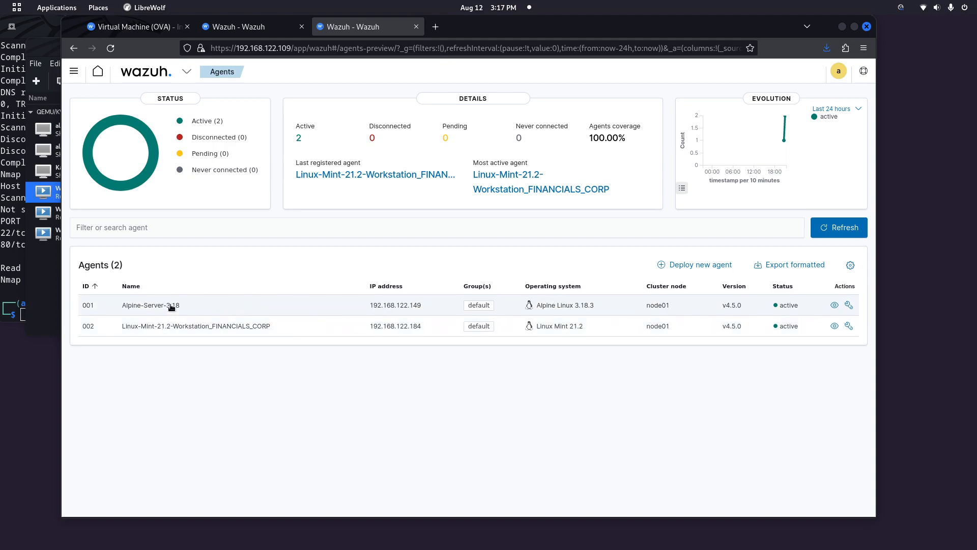
drag(506, 31, 601, 54)
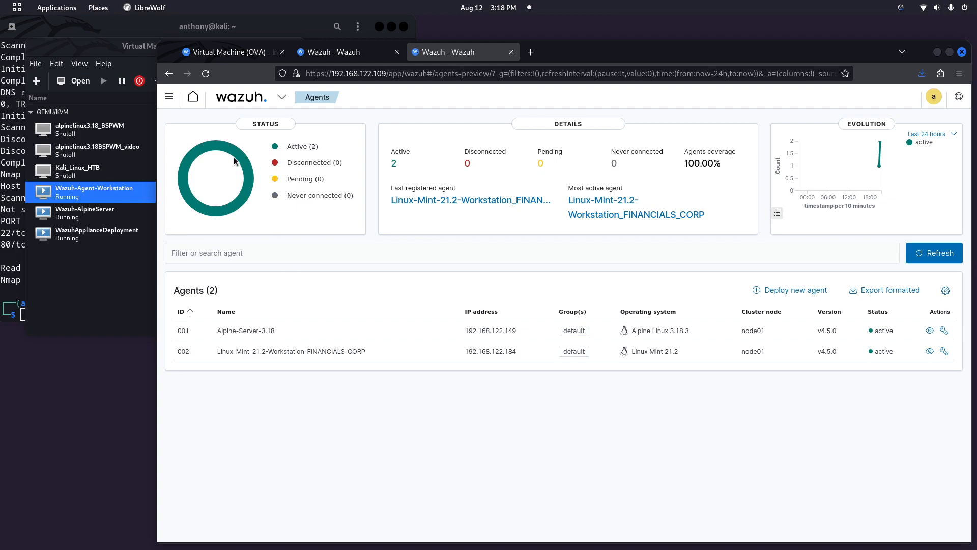
click(816, 291)
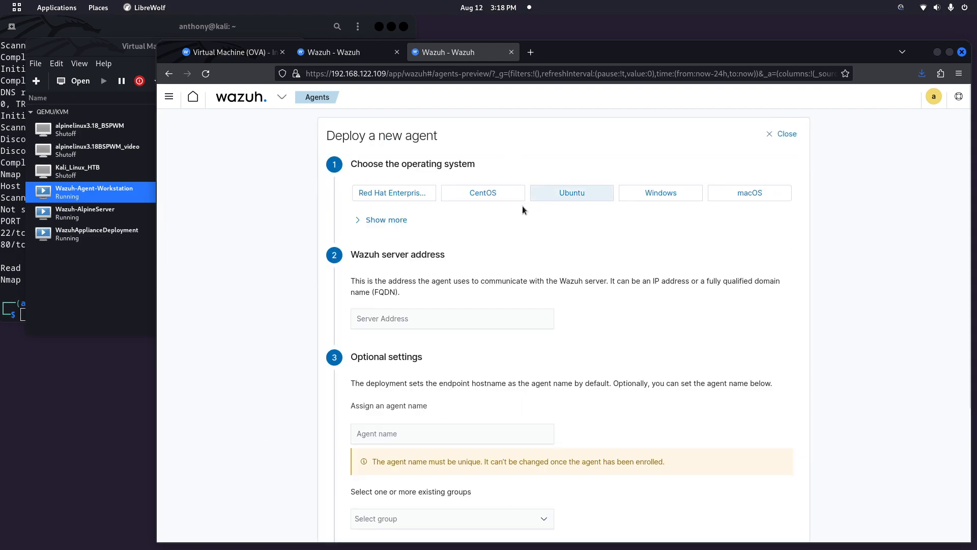
click(386, 220)
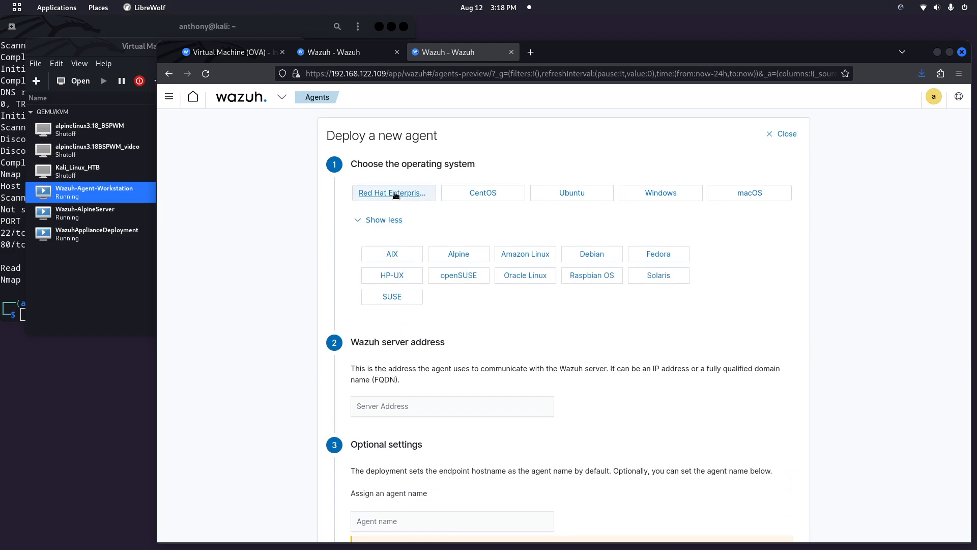
Step: Choose CentOS as the new agent's operating system and view its version and architecture options
click(475, 193)
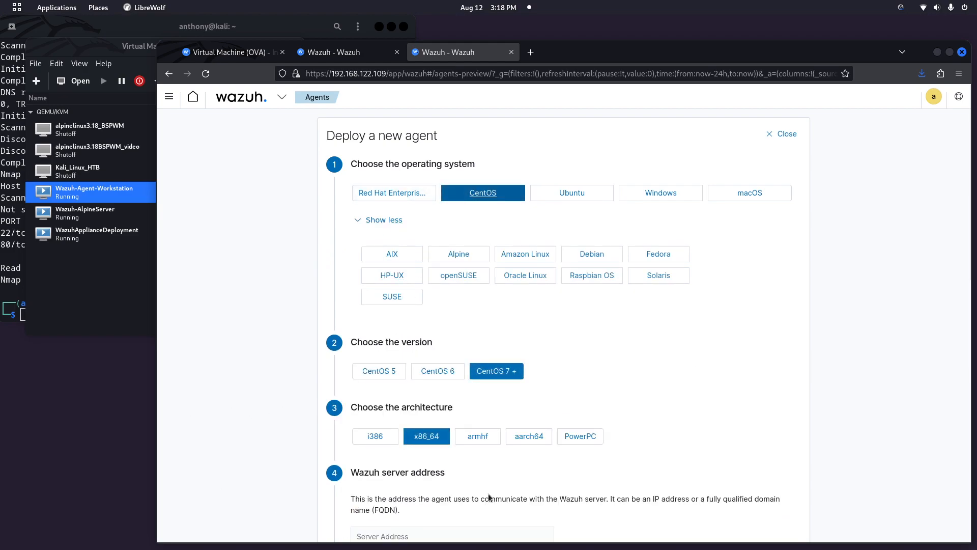
scroll(408, 449, down, 1)
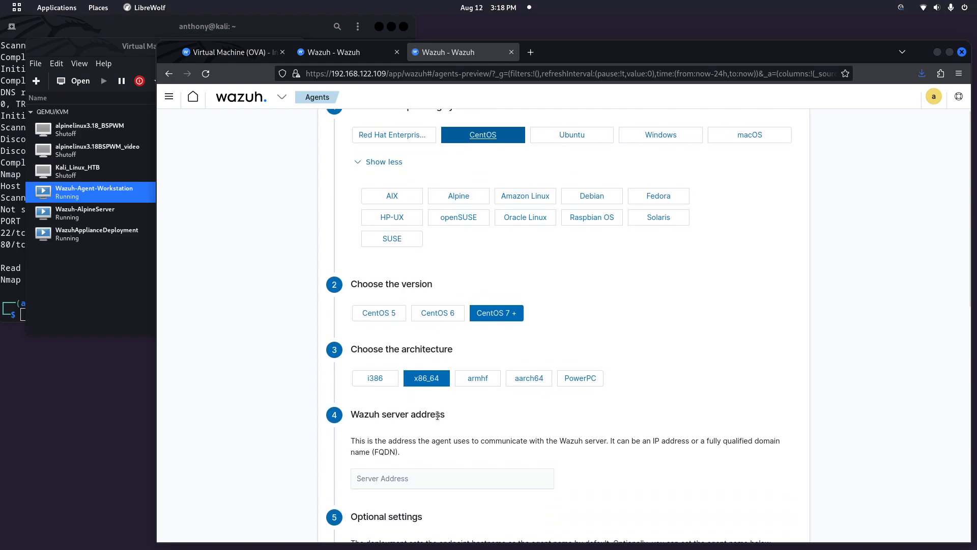
scroll(435, 397, down, 2)
Step: Highlight the server's IP address in the page URL as the value for the Wazuh server address
click(383, 369)
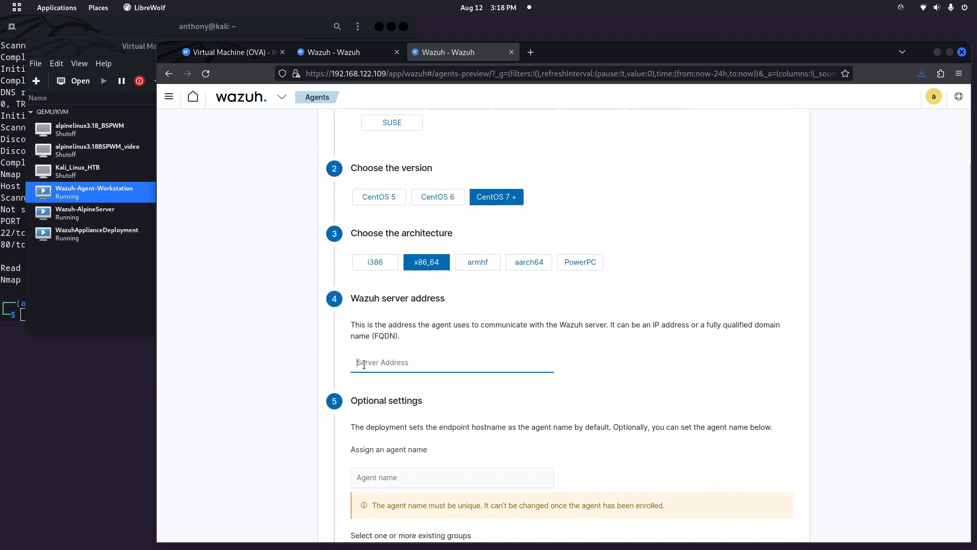
click(333, 75)
drag(333, 75, 388, 75)
click(388, 75)
click(304, 303)
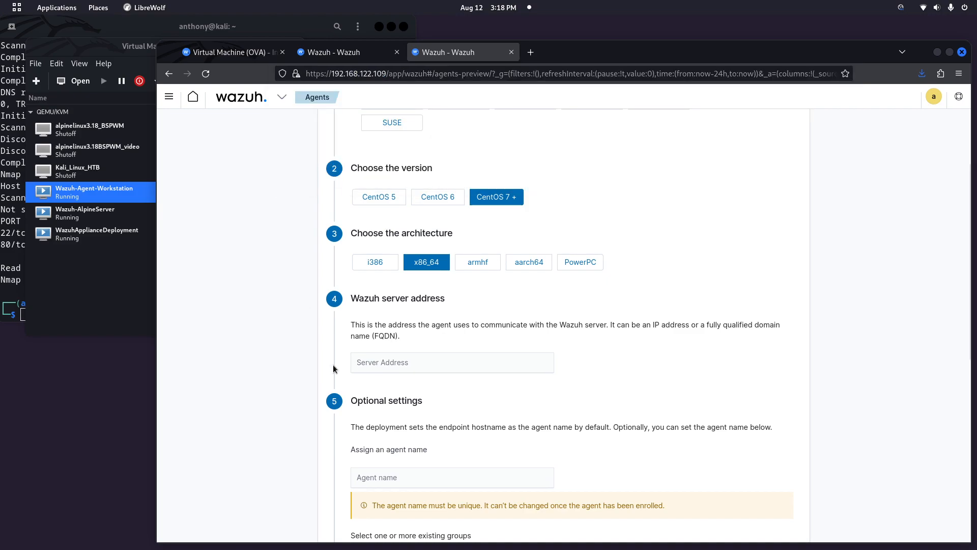
scroll(333, 361, down, 1)
click(387, 304)
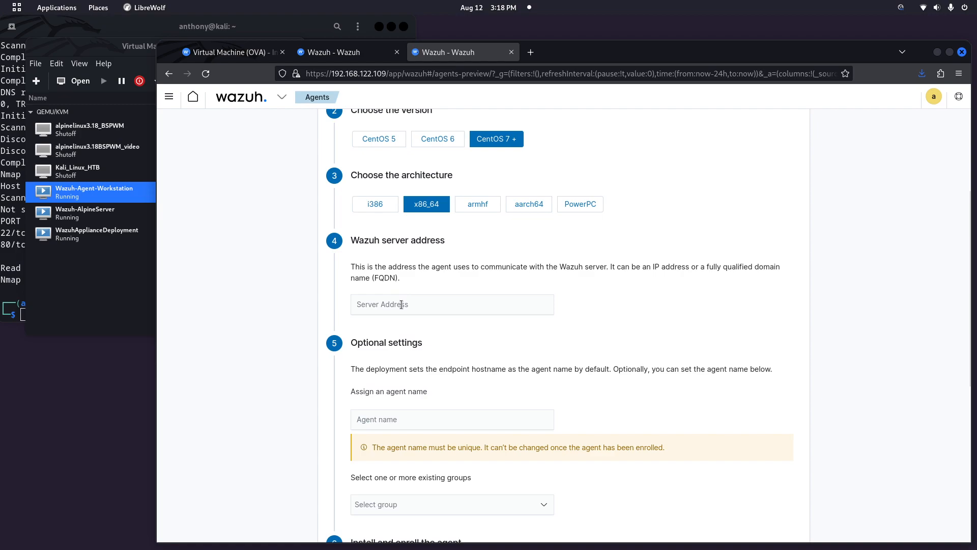
Step: Review the agent name and group settings, the install command and the service start commands for CentOS
scroll(233, 301, down, 3)
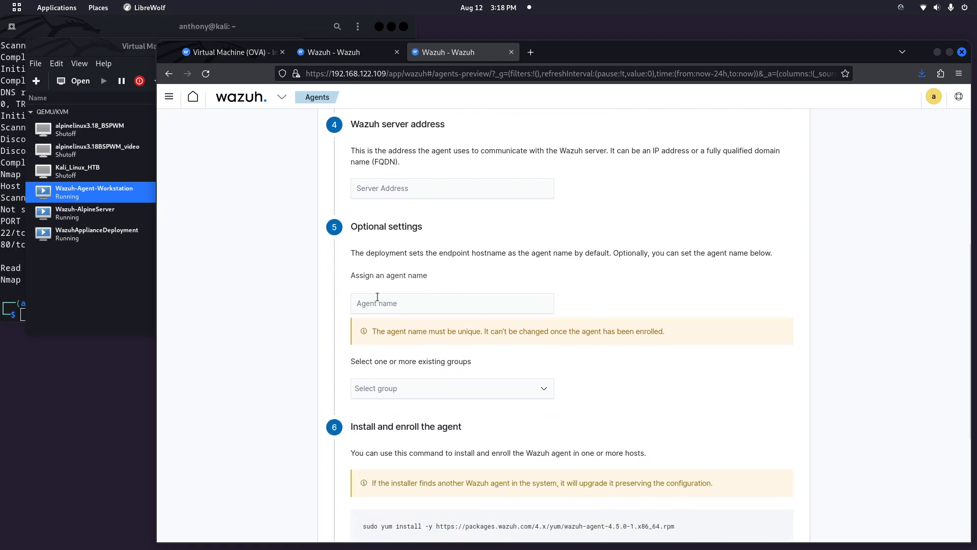
click(374, 302)
scroll(427, 379, down, 2)
click(501, 327)
click(628, 340)
scroll(458, 359, down, 3)
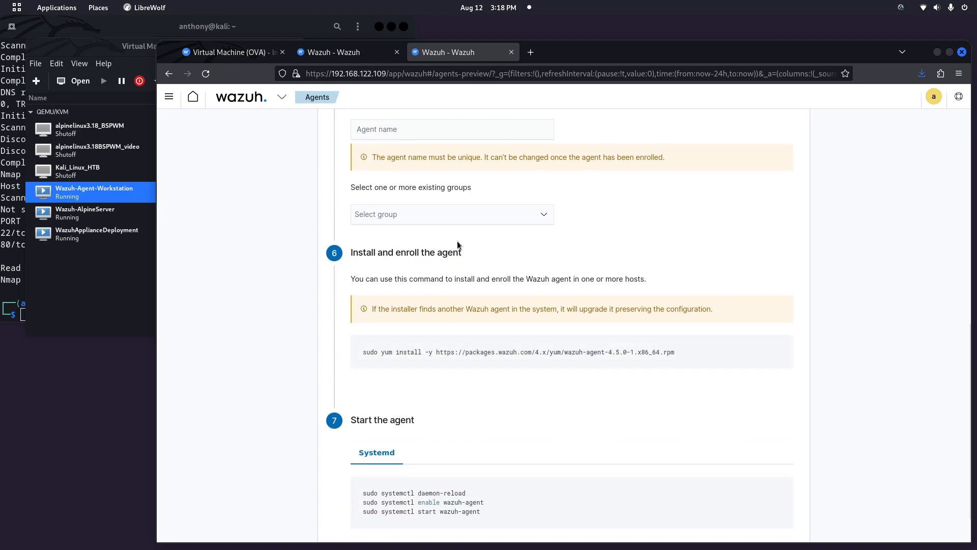
scroll(462, 244, down, 1)
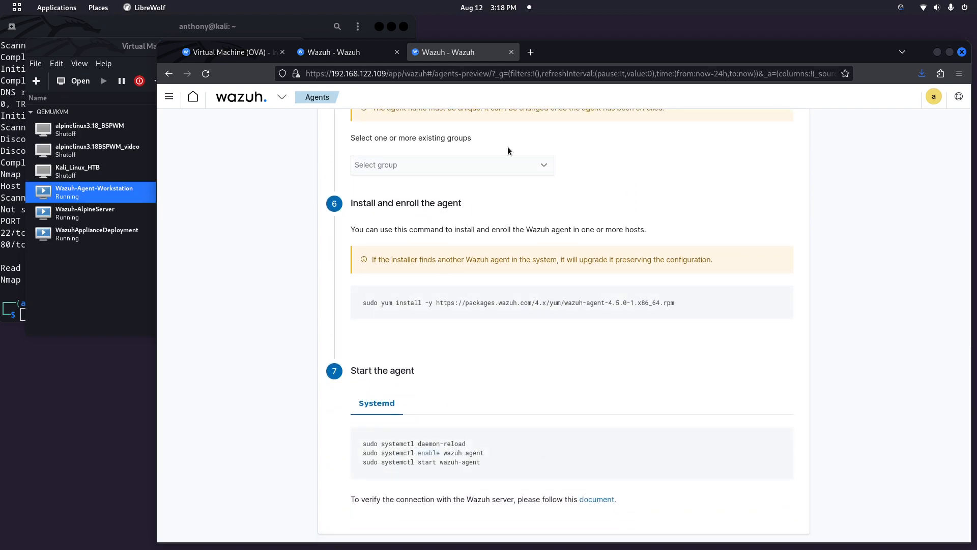
mouse_move(606, 304)
mouse_move(478, 459)
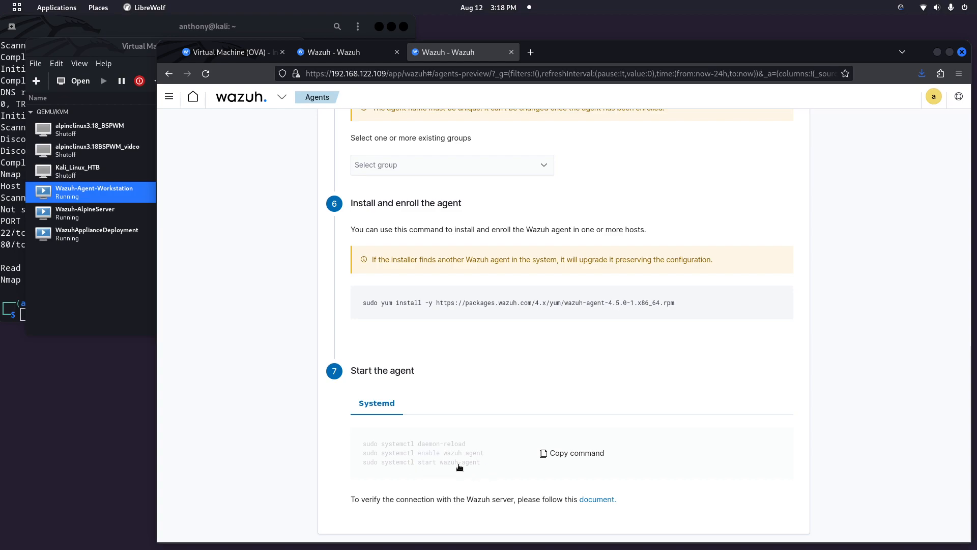
scroll(206, 405, up, 10)
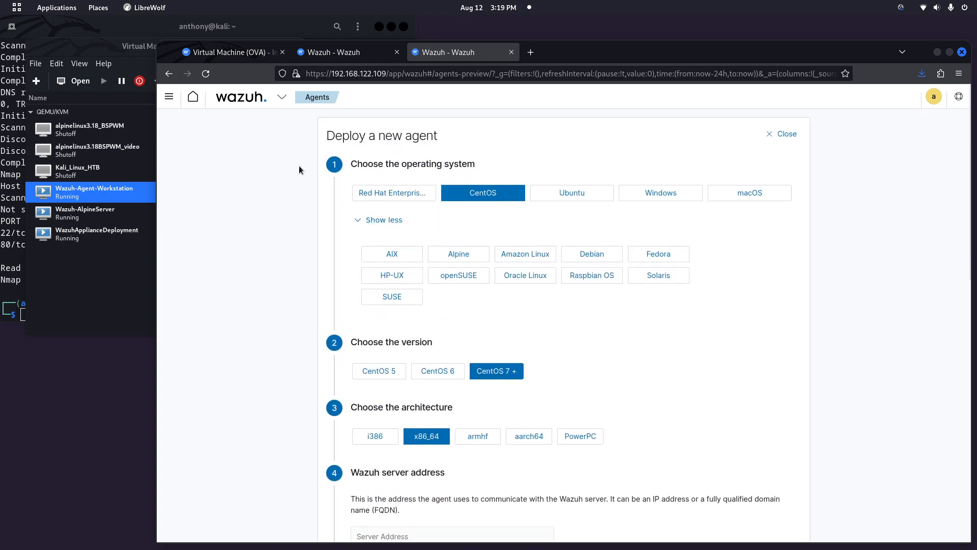
Step: Choose Alpine as the new agent's operating system and review its version, architecture and install command
click(471, 256)
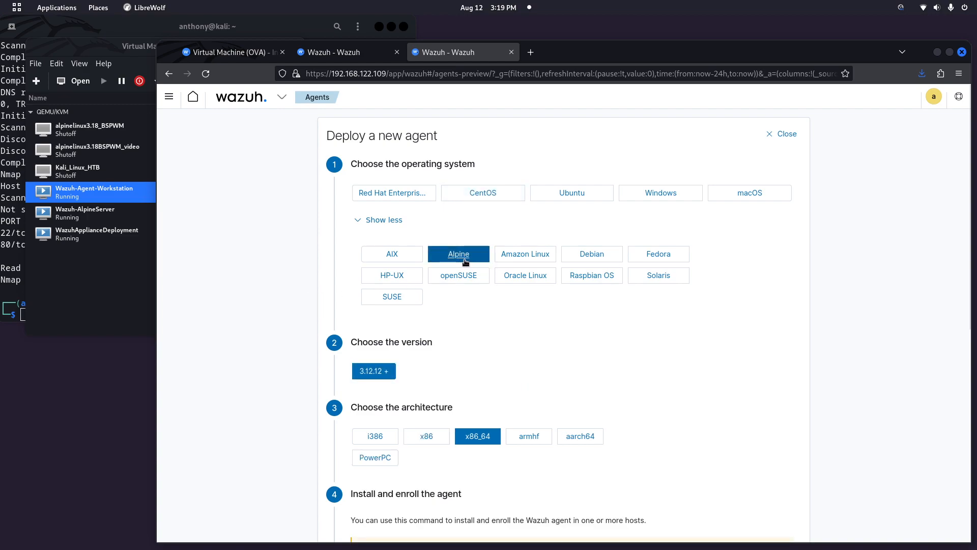
scroll(279, 293, down, 3)
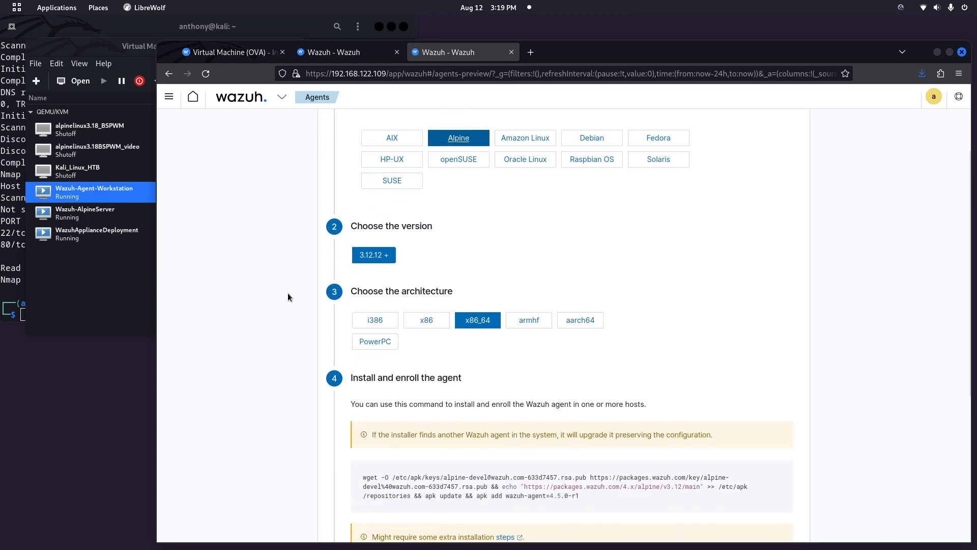
scroll(305, 285, up, 2)
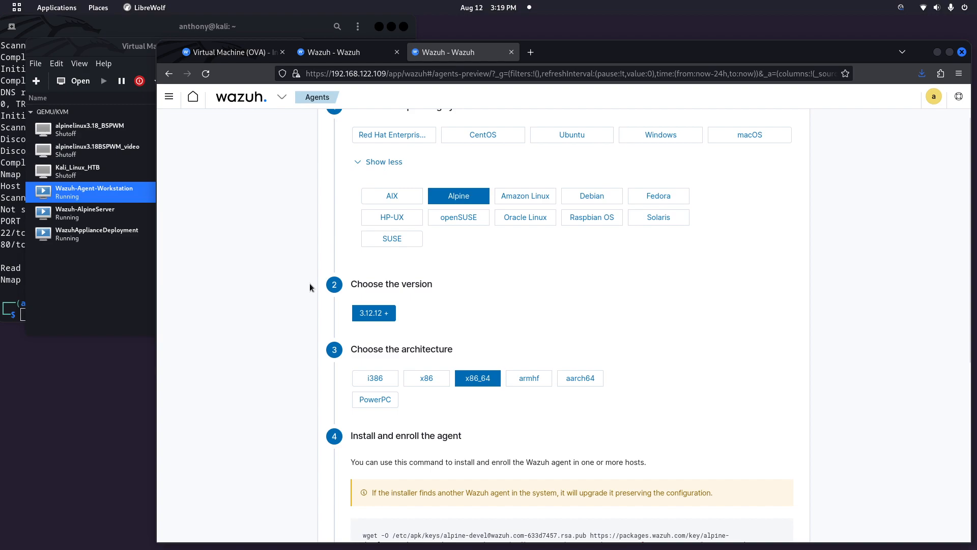
scroll(290, 285, down, 2)
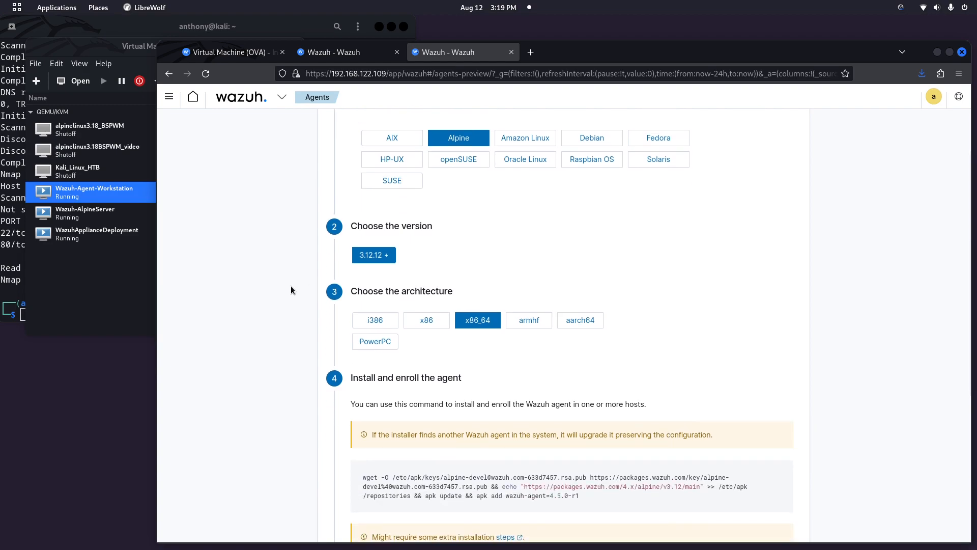
scroll(323, 246, down, 2)
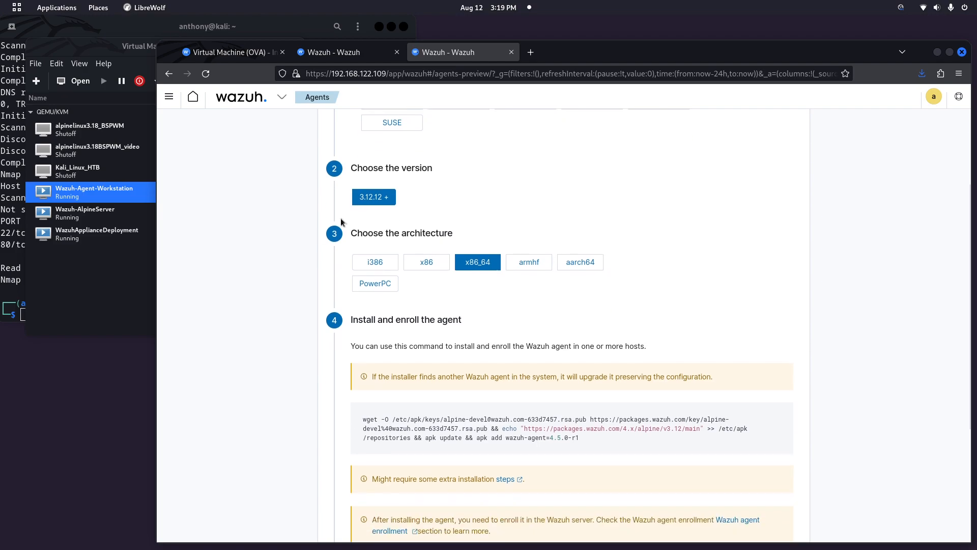
scroll(212, 258, down, 2)
scroll(212, 258, down, 2)
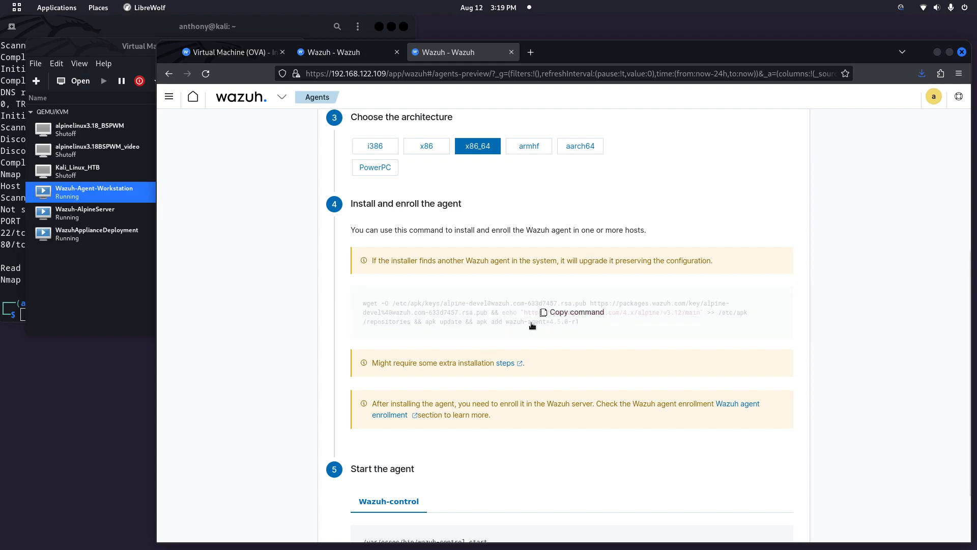
Step: Open the documentation for the extra installation steps and show the APK instructions for adding the Wazuh repository
click(506, 363)
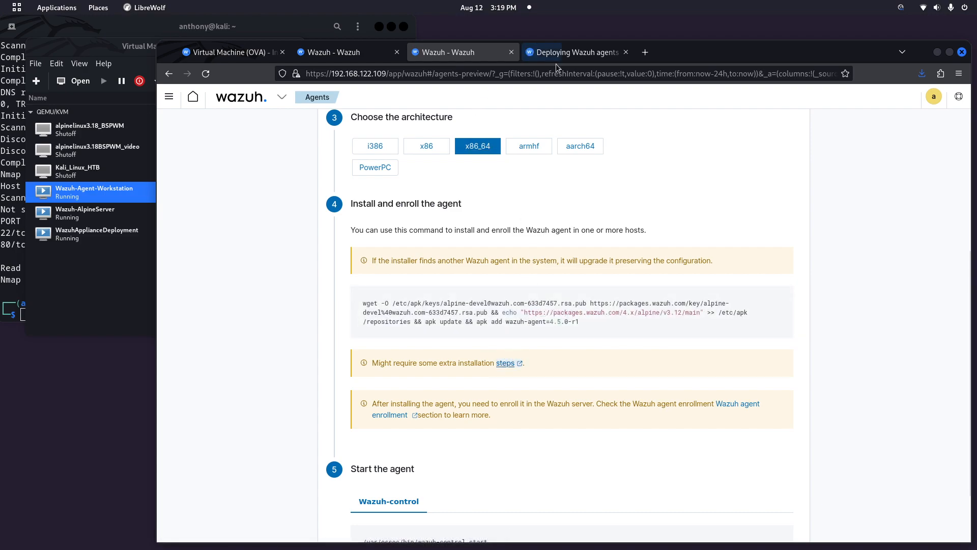
click(566, 53)
scroll(517, 335, down, 2)
click(518, 311)
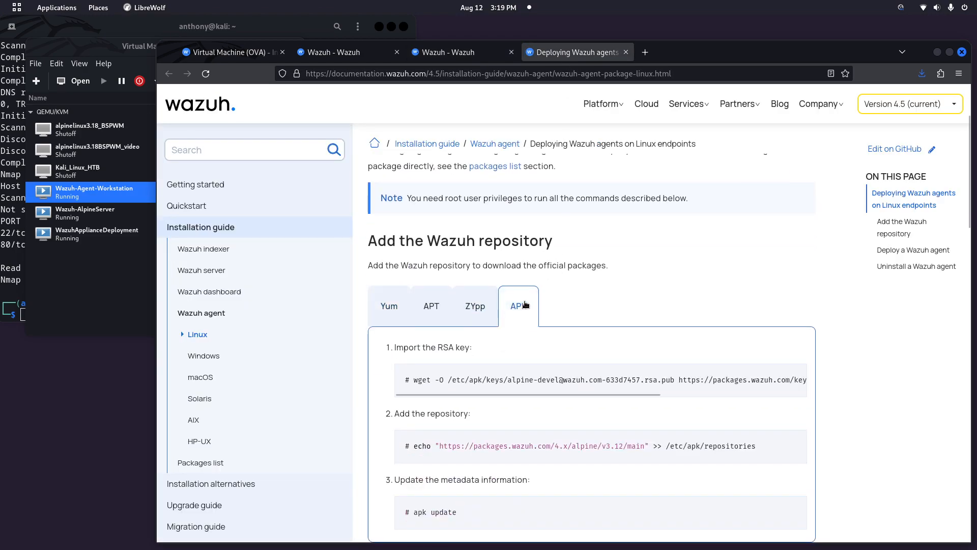
scroll(447, 271, down, 2)
click(474, 53)
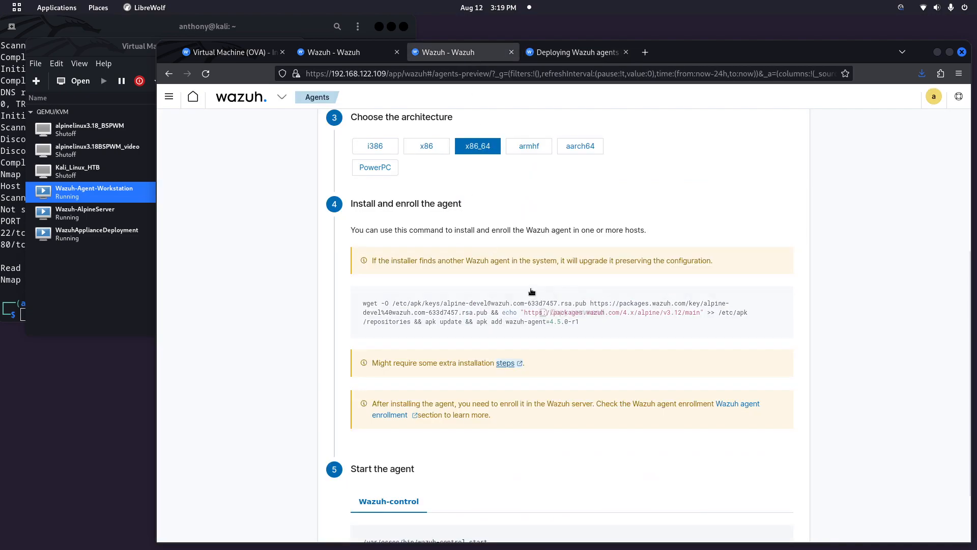
click(570, 52)
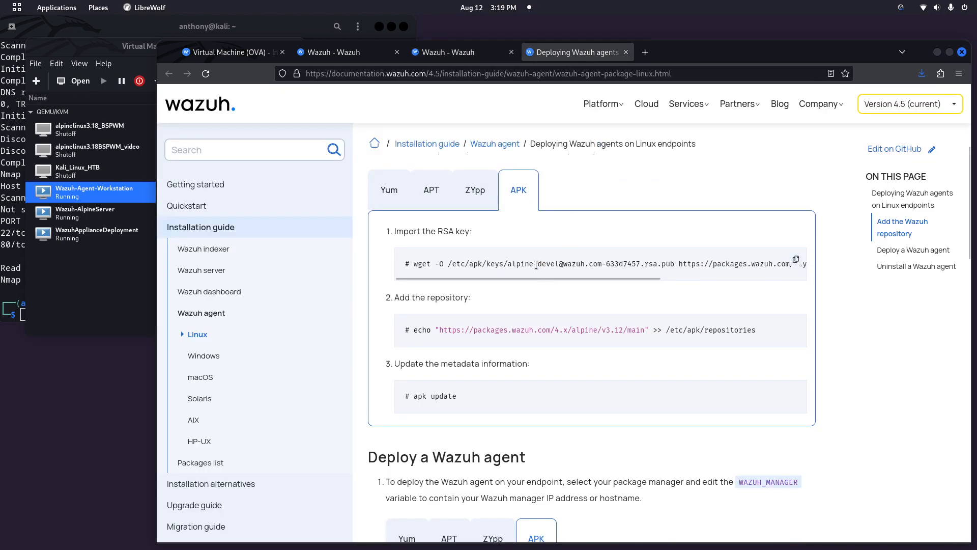
Step: Examine the APK deployment instructions and highlight the command that sets the Wazuh manager address in the agent configuration
scroll(506, 351, down, 6)
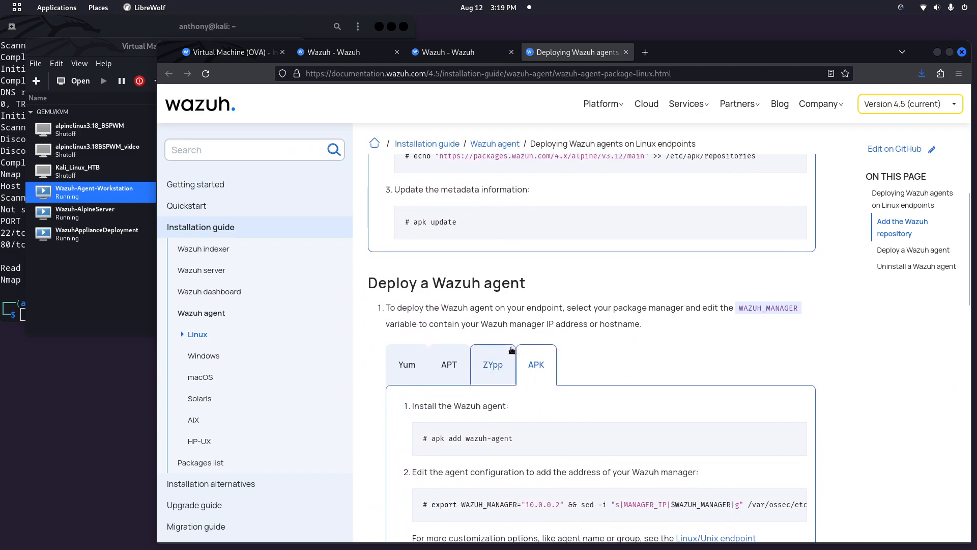
drag(434, 330, 820, 332)
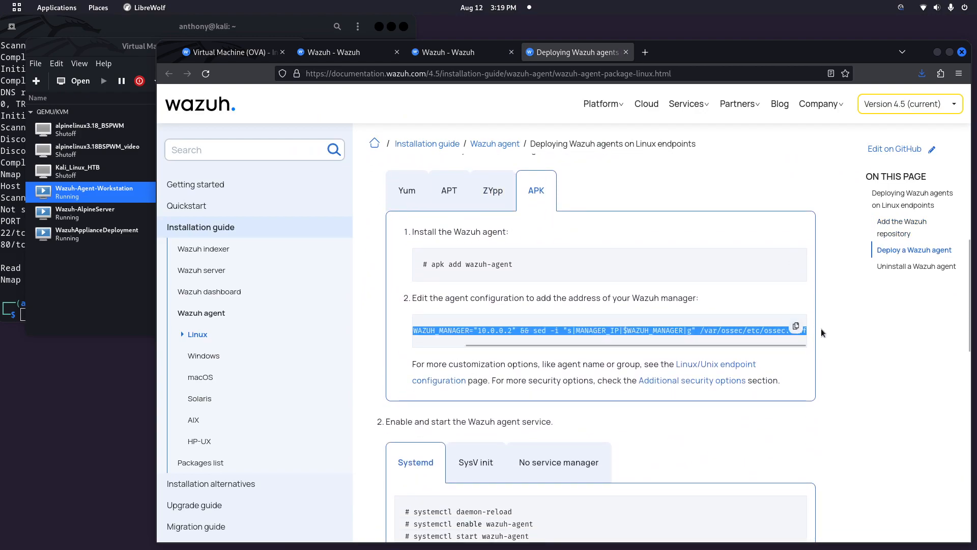
click(500, 331)
drag(481, 329, 512, 328)
click(512, 328)
Step: Show the instructions for starting the Wazuh agent with no service manager
scroll(466, 402, down, 3)
right_click(573, 370)
click(585, 291)
click(585, 291)
Step: Highlight the WAZUH_MANAGER configuration command again and read it along its full length
scroll(585, 295, up, 1)
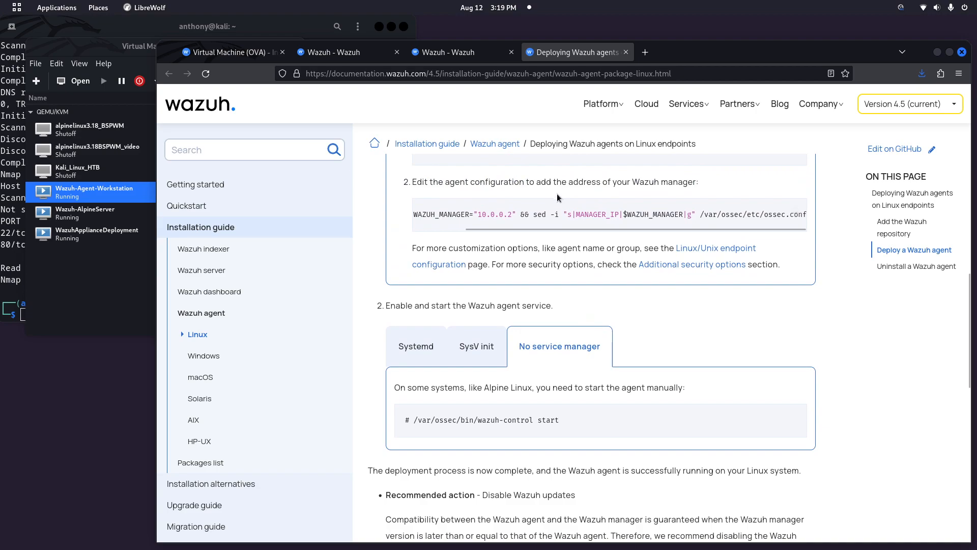
drag(545, 228, 725, 232)
drag(413, 215, 742, 214)
click(557, 216)
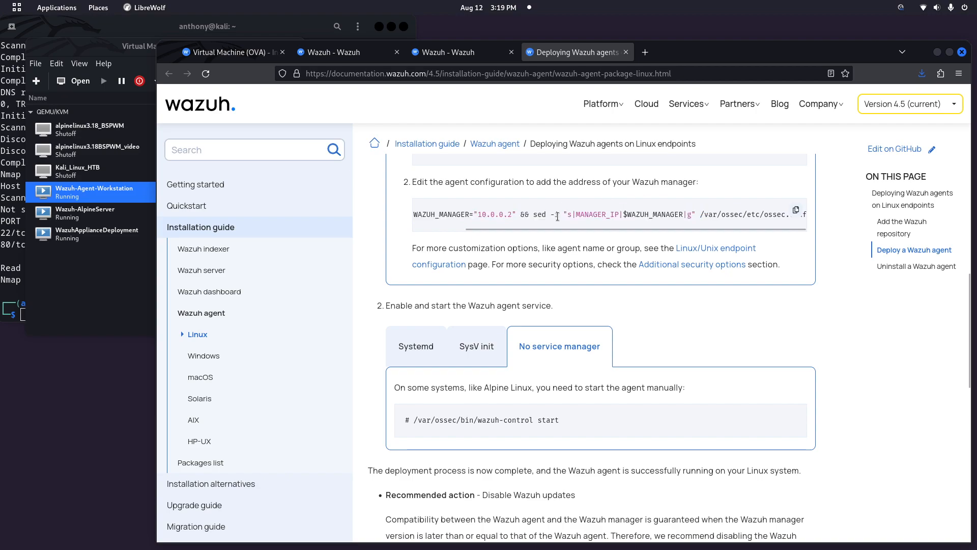
drag(468, 228, 419, 235)
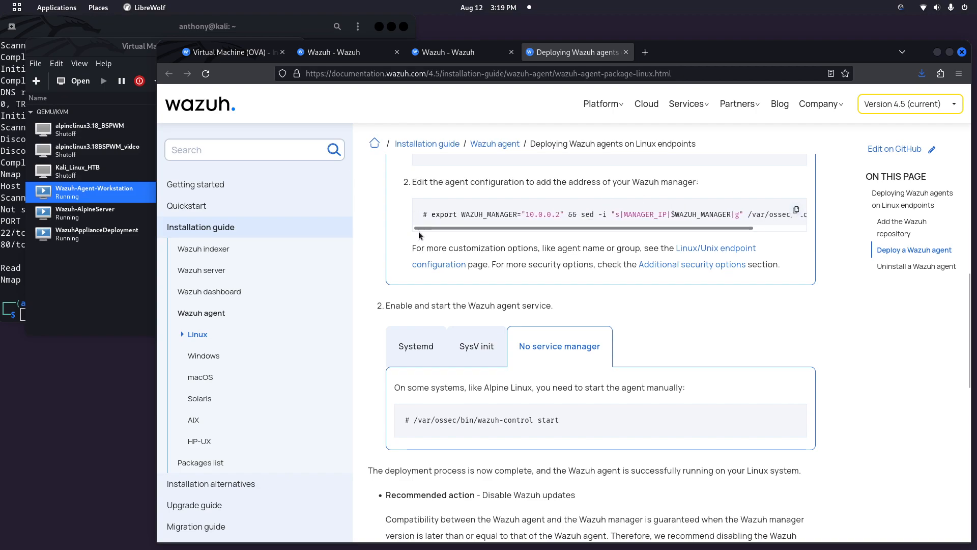
Step: Highlight the manual agent start command and read the recommended APK command for disabling Wazuh updates
scroll(252, 385, down, 3)
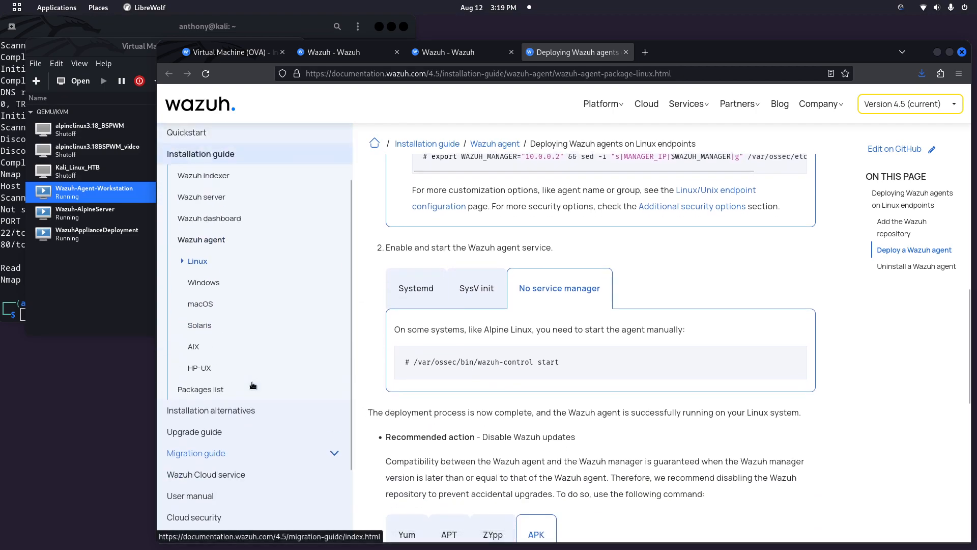
scroll(560, 306, down, 2)
drag(418, 246, 593, 259)
click(595, 259)
scroll(461, 259, down, 3)
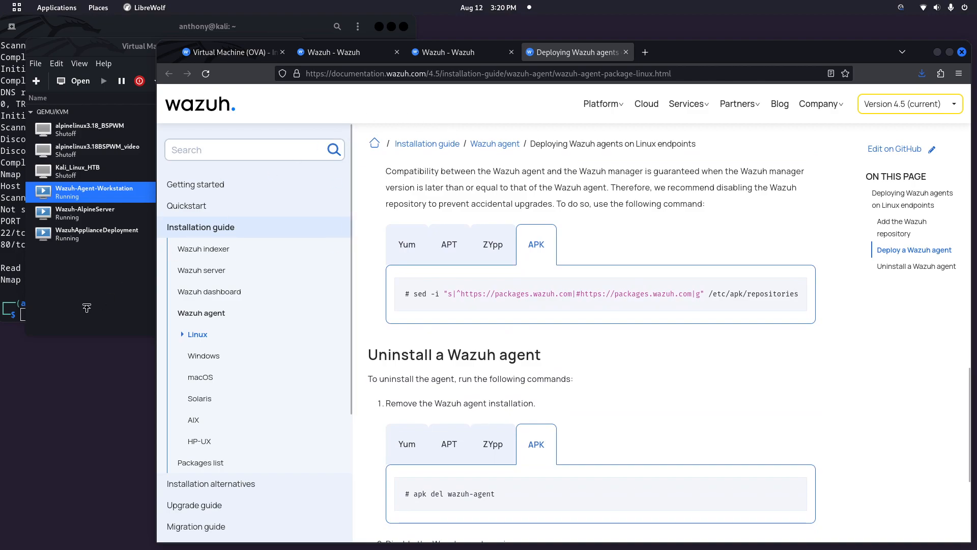
Step: Switch to Virtual Machine Manager, view the Wazuh-AlpineServer virtual machine's console and close it
double_click(87, 212)
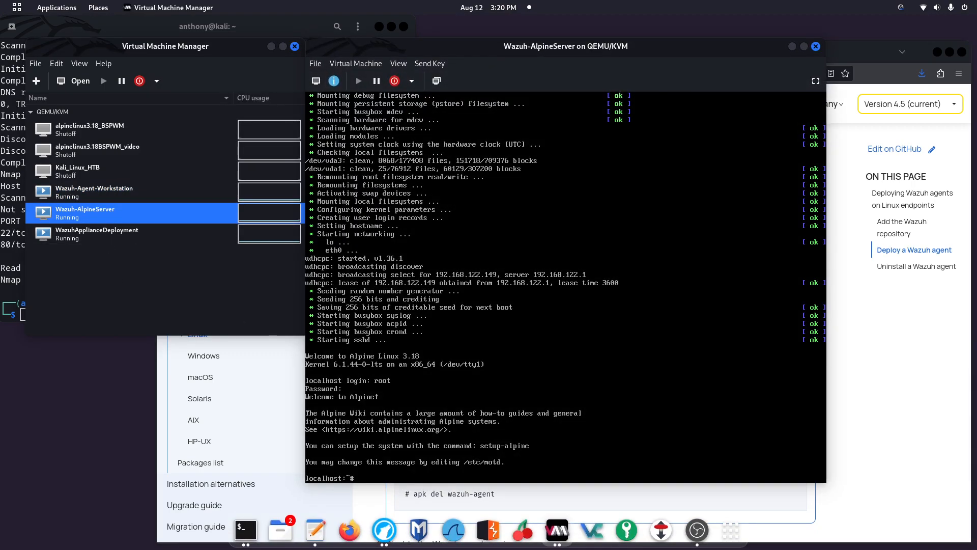
drag(446, 42, 378, 34)
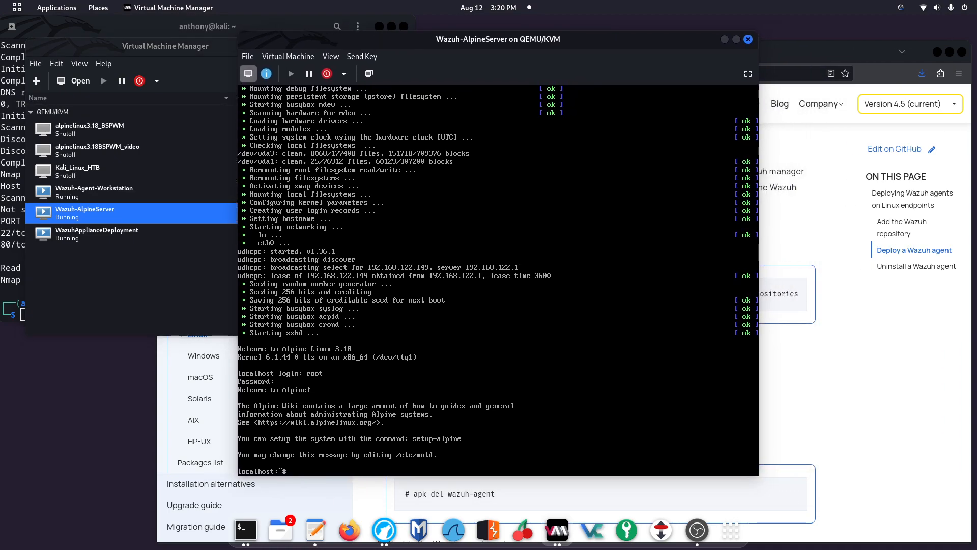
click(749, 40)
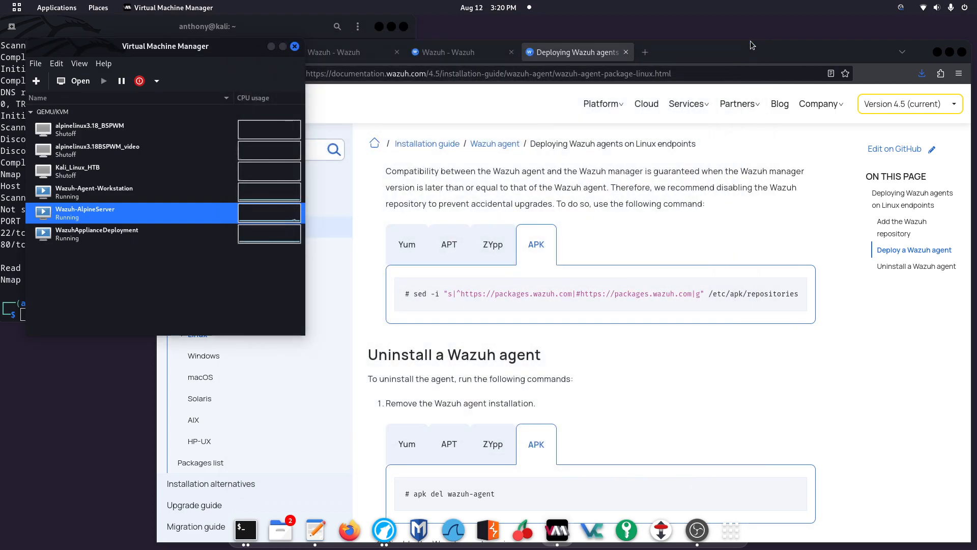
Step: Review the documentation's instructions for uninstalling a Wazuh agent with APK
scroll(574, 446, down, 1)
scroll(572, 446, down, 1)
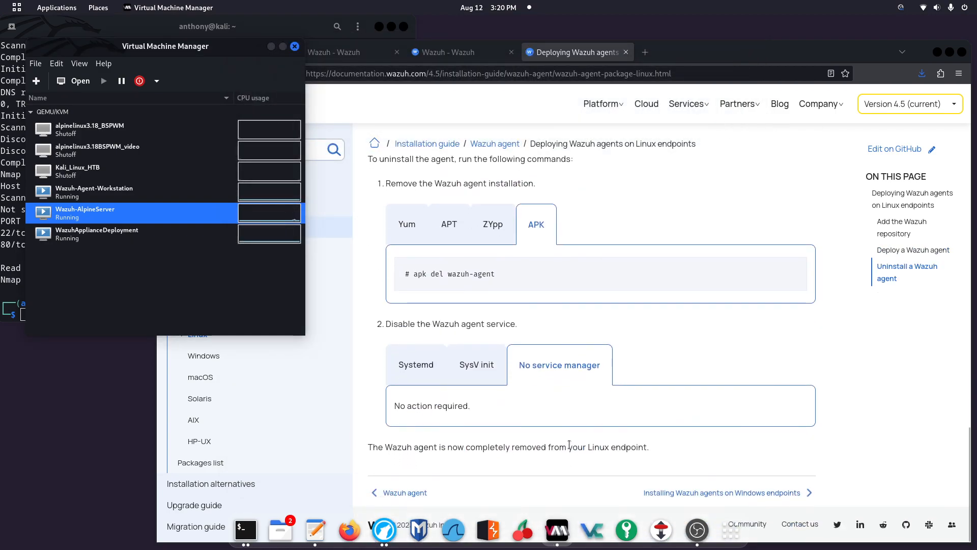
Step: Return to the browser, close the Linux deployment documentation, and highlight the note about enrolling the agent in the Wazuh server
click(571, 446)
scroll(643, 425, up, 10)
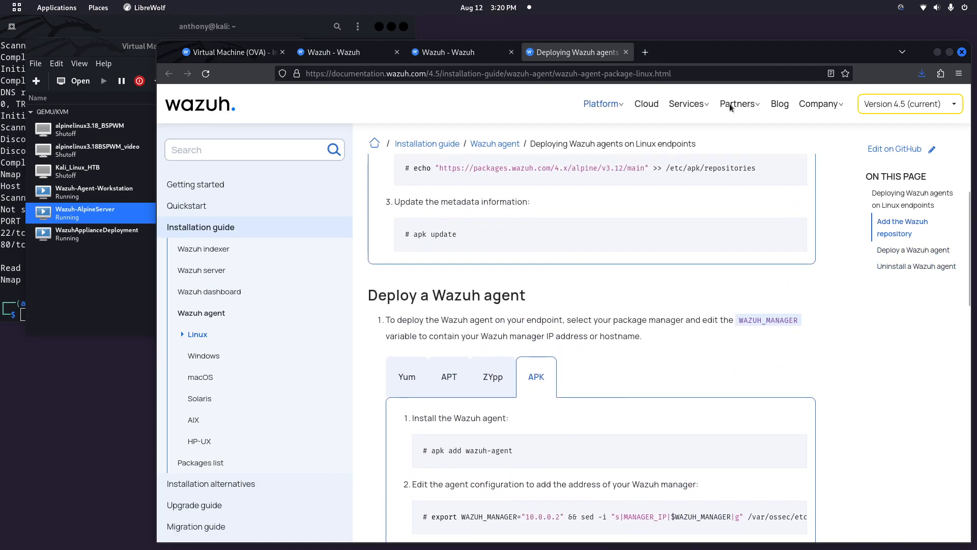
middle_click(587, 45)
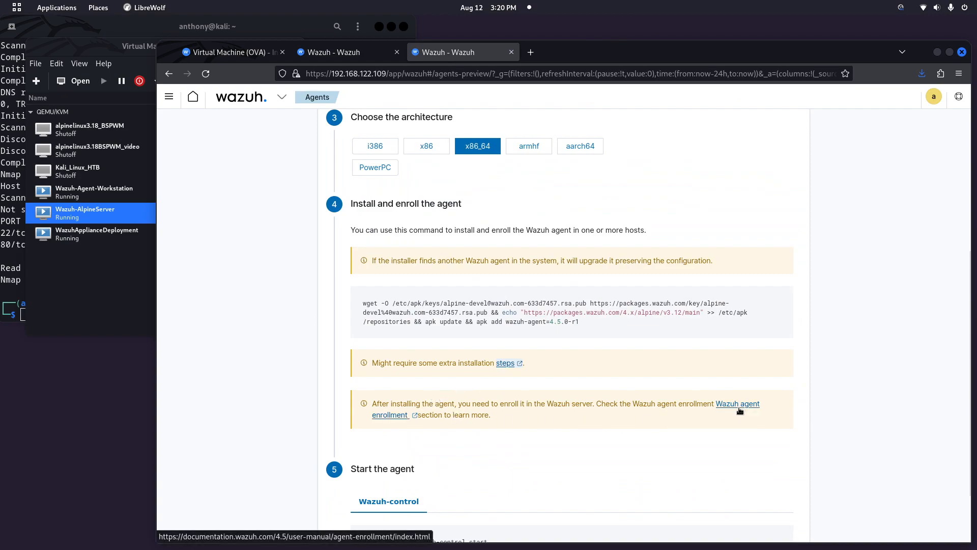
drag(371, 403, 595, 405)
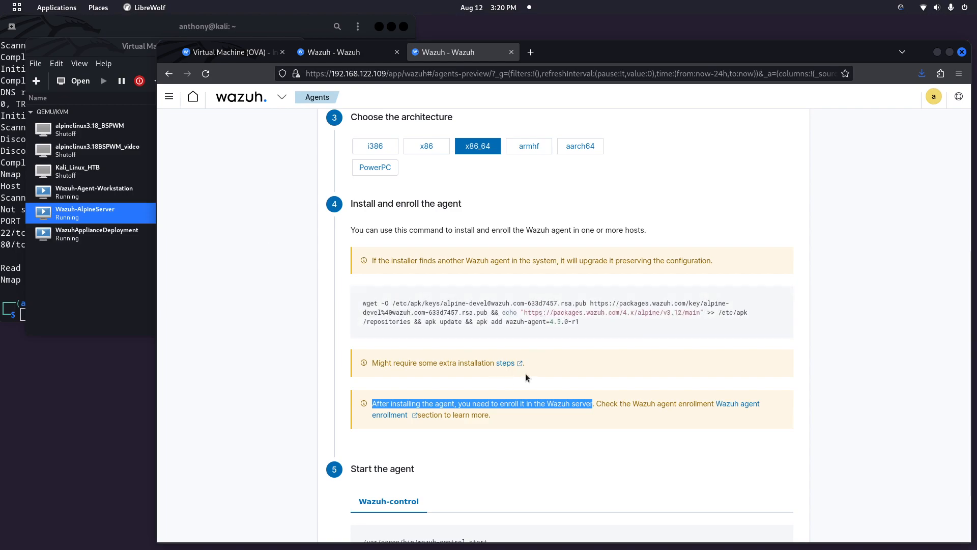
click(470, 425)
Step: Open the Wazuh agent enrollment documentation in a separate page and read its enrollment methods and requirements
middle_click(731, 407)
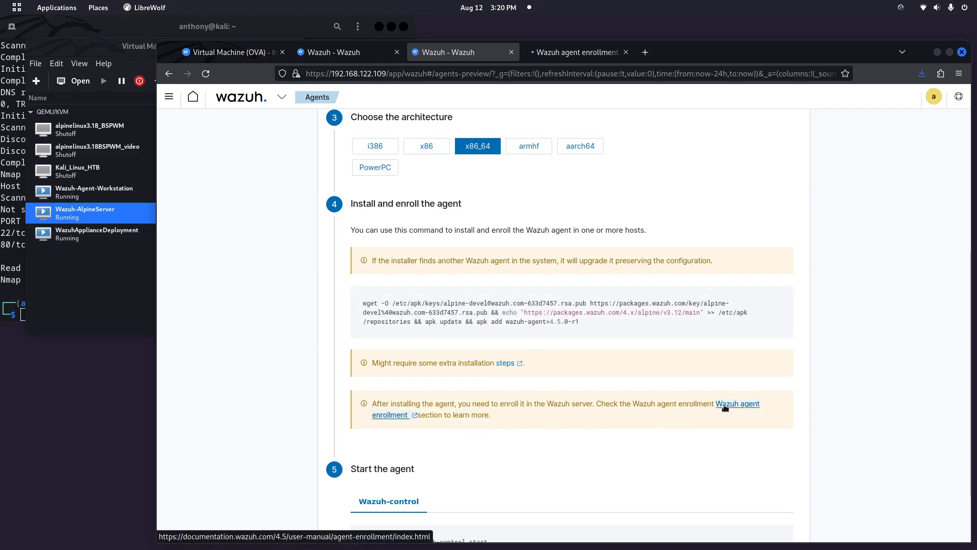
click(580, 52)
scroll(499, 341, down, 2)
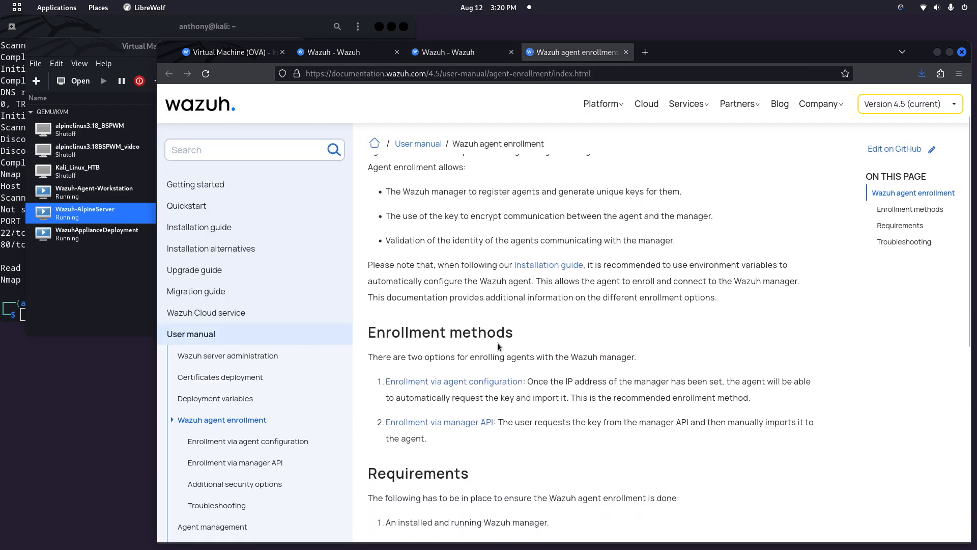
scroll(498, 346, down, 4)
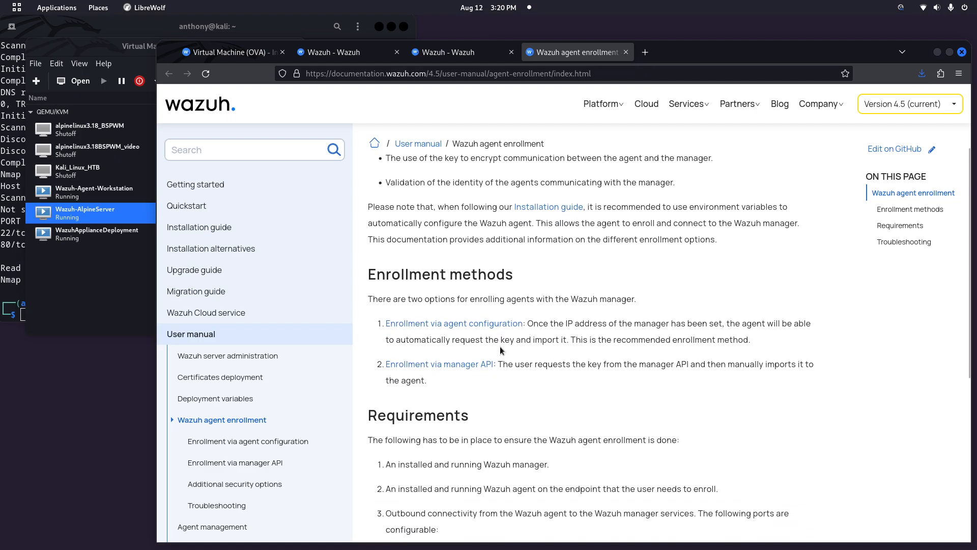
scroll(496, 344, down, 2)
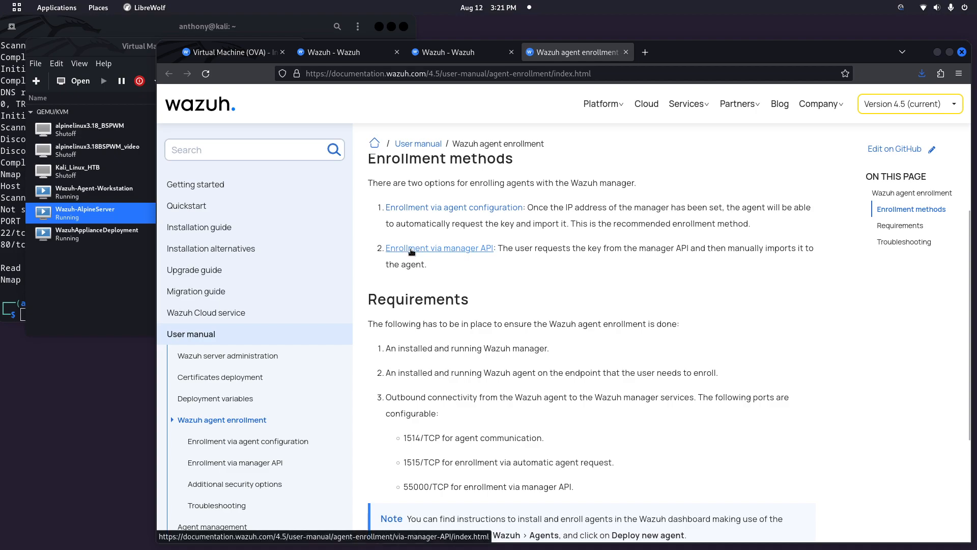
Step: Open the Enrollment via manager API documentation and read how the enrollment flow works
middle_click(449, 249)
click(671, 54)
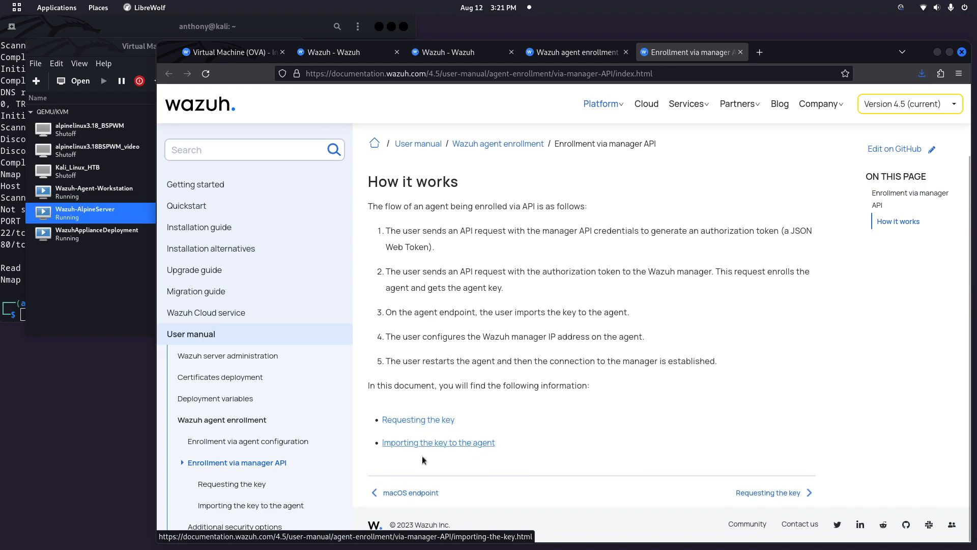
right_click(418, 442)
key(Escape)
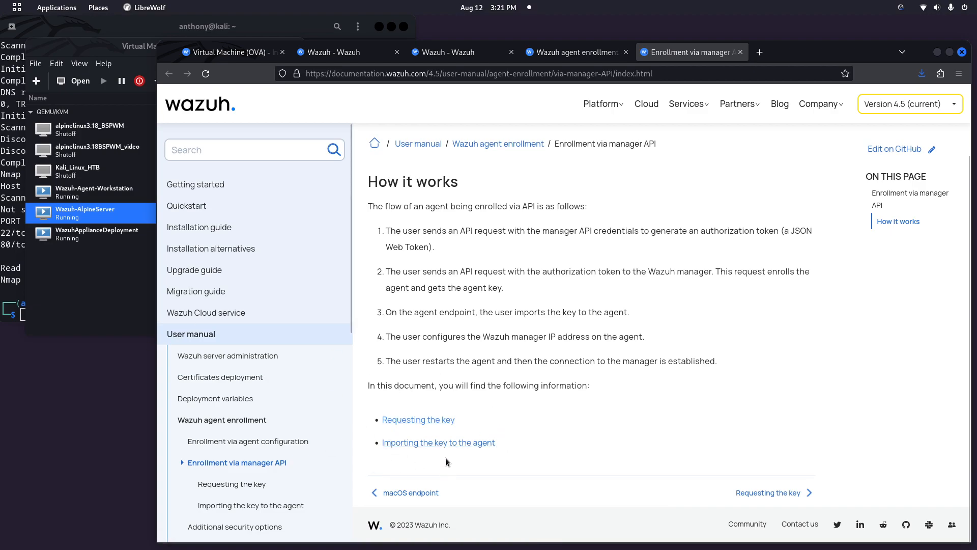
Step: Open the Requesting the key guide and highlight the Linux/Unix token-generation curl command and its sample output
middle_click(419, 420)
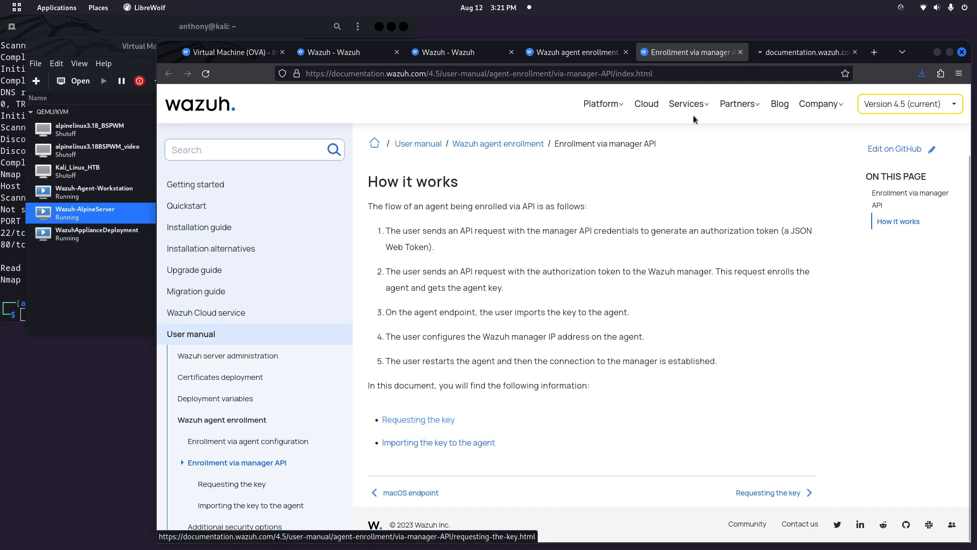
click(814, 53)
scroll(387, 316, down, 3)
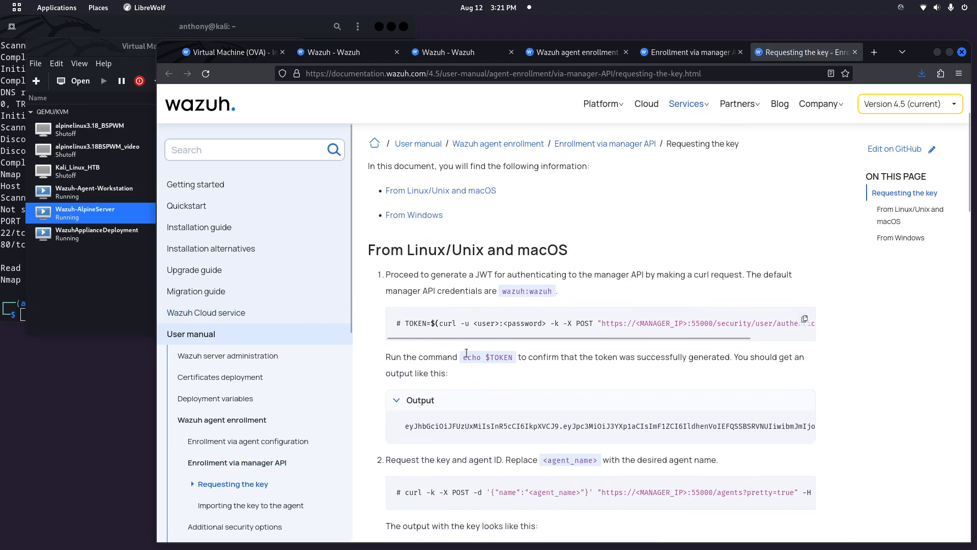
drag(421, 323, 825, 324)
click(826, 325)
scroll(448, 392, down, 2)
drag(430, 365, 587, 438)
click(588, 434)
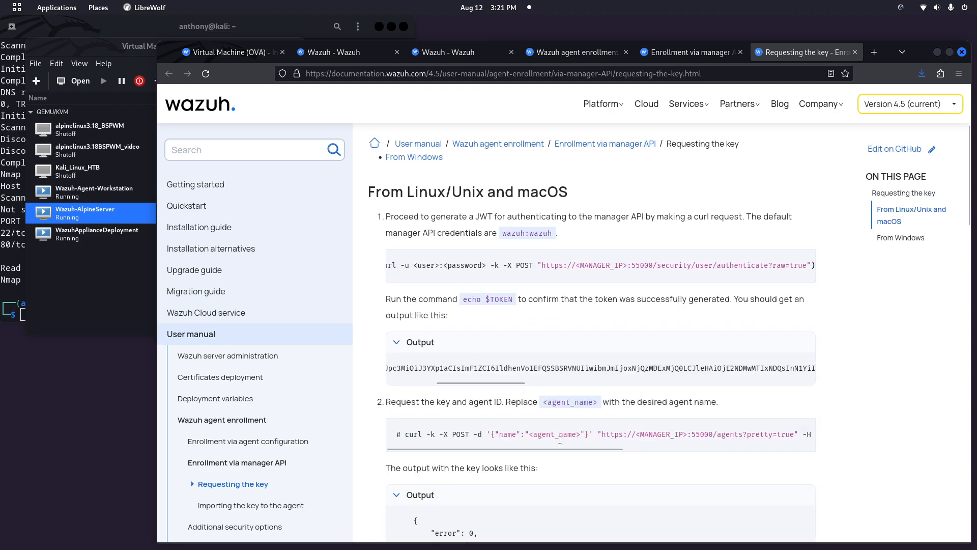
Step: Highlight the curl command that requests the agent key, examine the key in its sample output, and glance at the Windows instructions
scroll(587, 438, down, 4)
drag(652, 319, 902, 325)
click(902, 325)
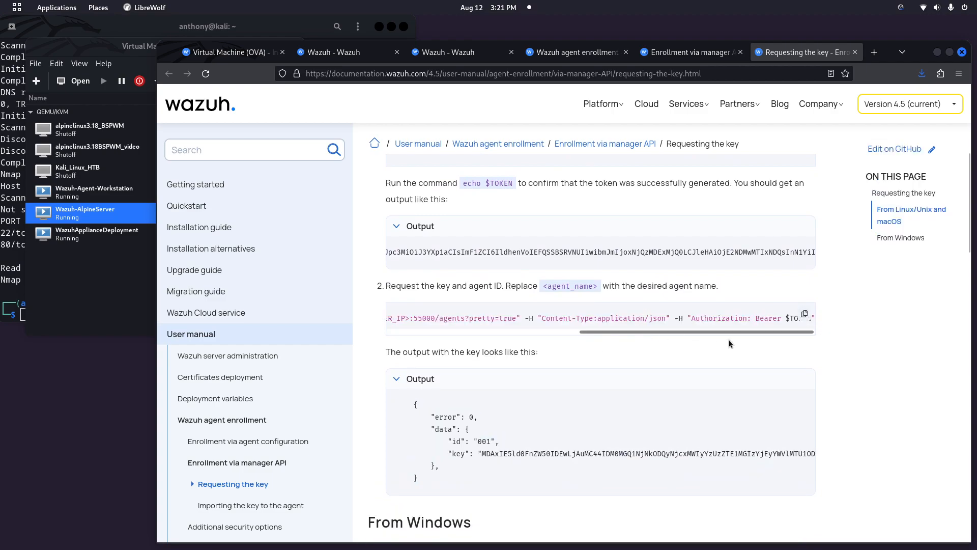
drag(621, 332, 643, 336)
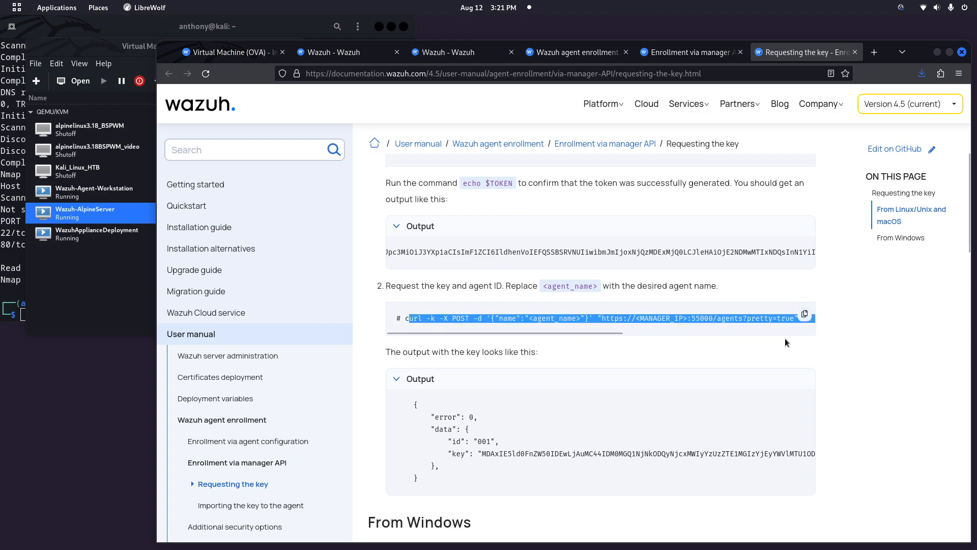
scroll(785, 342, down, 4)
drag(481, 337, 801, 337)
click(879, 362)
scroll(613, 402, down, 6)
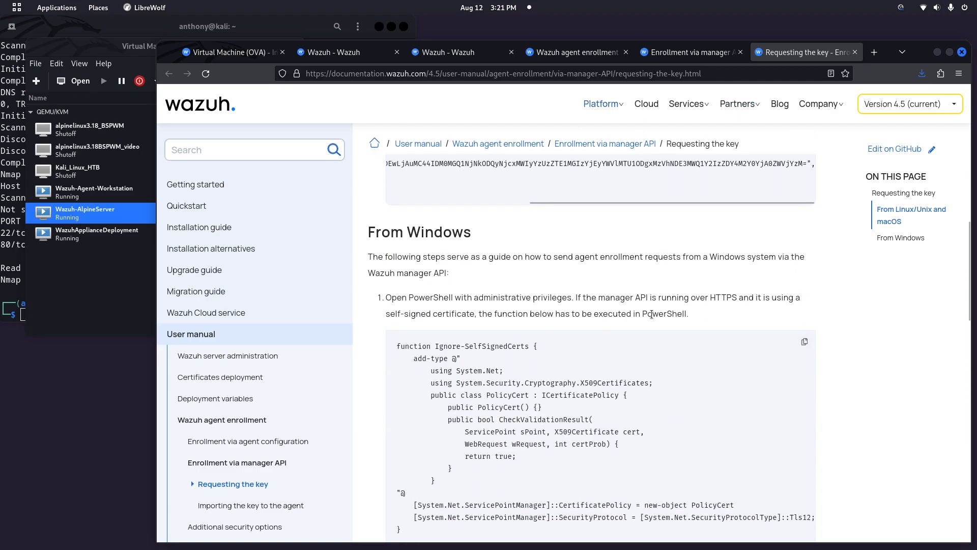
scroll(652, 314, up, 2)
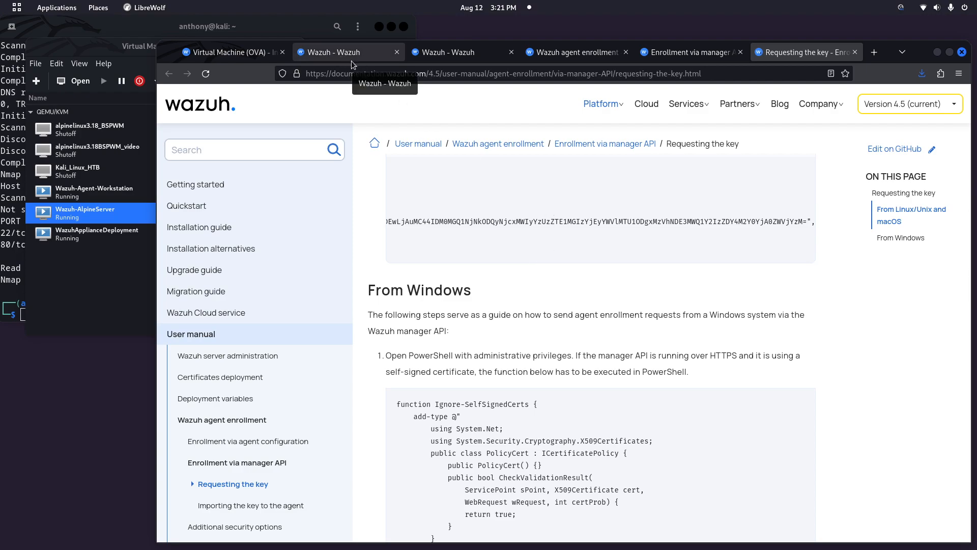
Step: Return to the Linux/Unix key request command and highlight its <agent_name> placeholder
scroll(469, 365, up, 10)
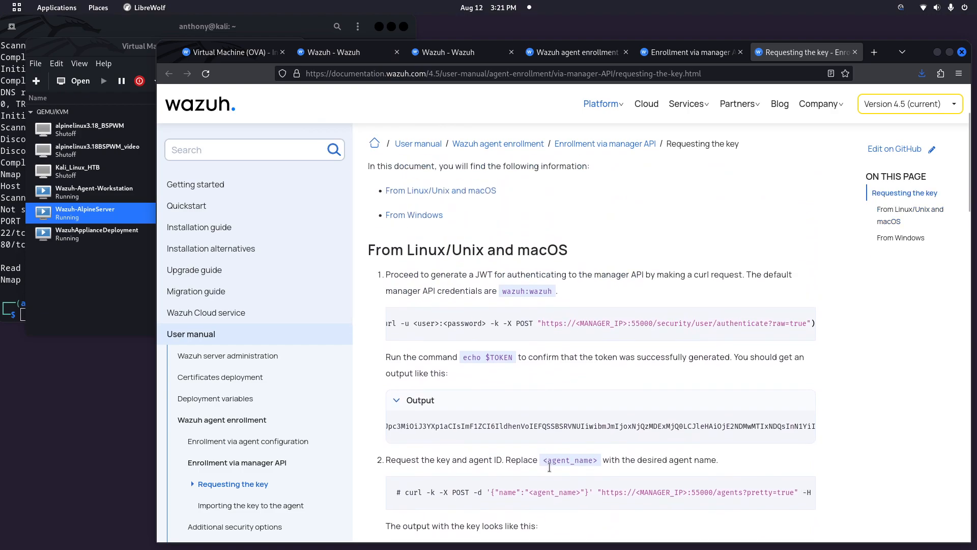
drag(529, 491, 581, 493)
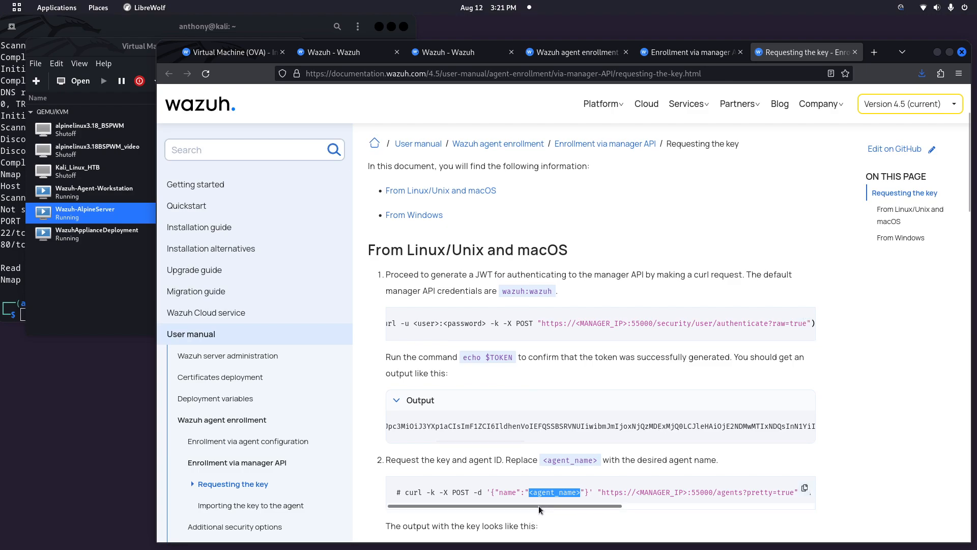
scroll(538, 506, down, 2)
click(580, 387)
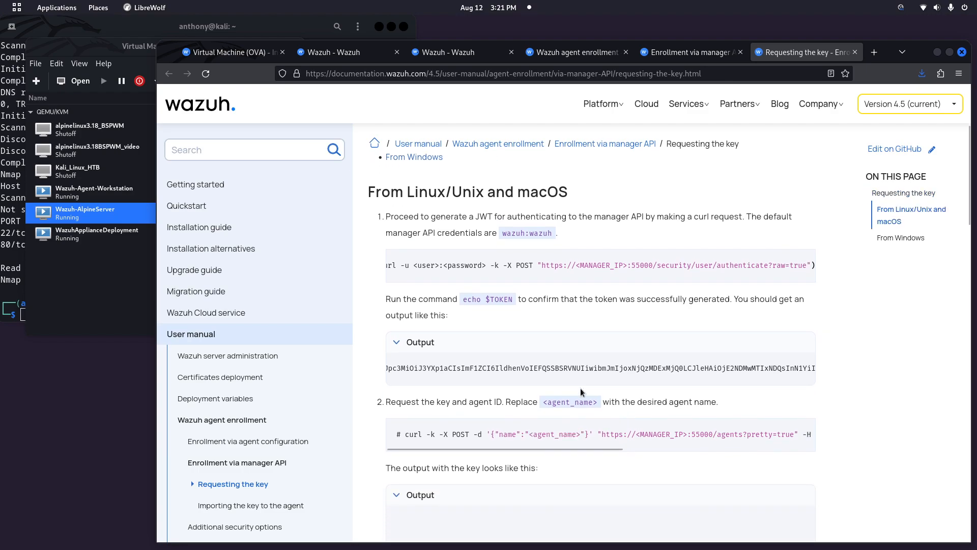
Step: Replace the key request page with the Importing the key guide and show the restart command for Other Unix based OS
middle_click(807, 57)
middle_click(438, 442)
click(779, 57)
scroll(476, 362, down, 3)
scroll(457, 346, up, 2)
scroll(416, 304, down, 4)
scroll(416, 304, down, 5)
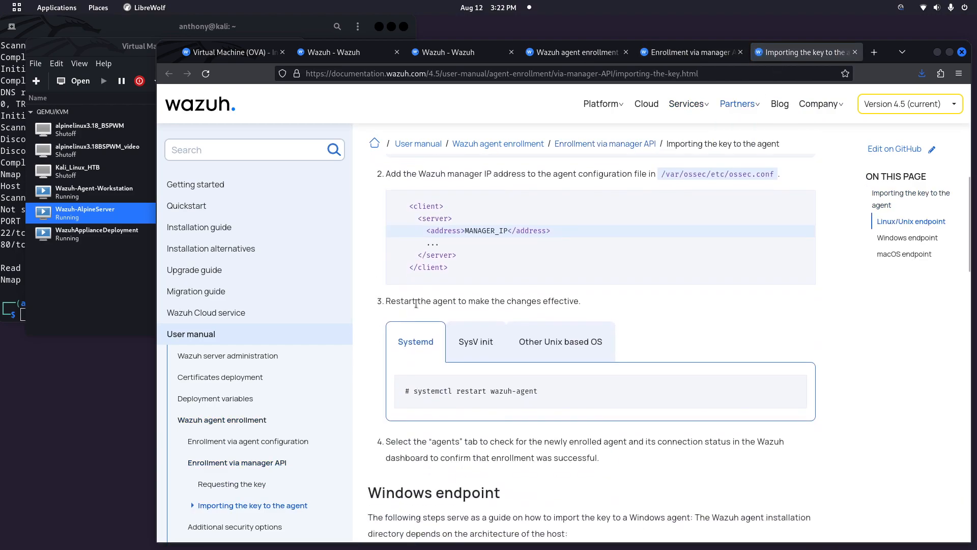
click(573, 346)
scroll(492, 406, up, 6)
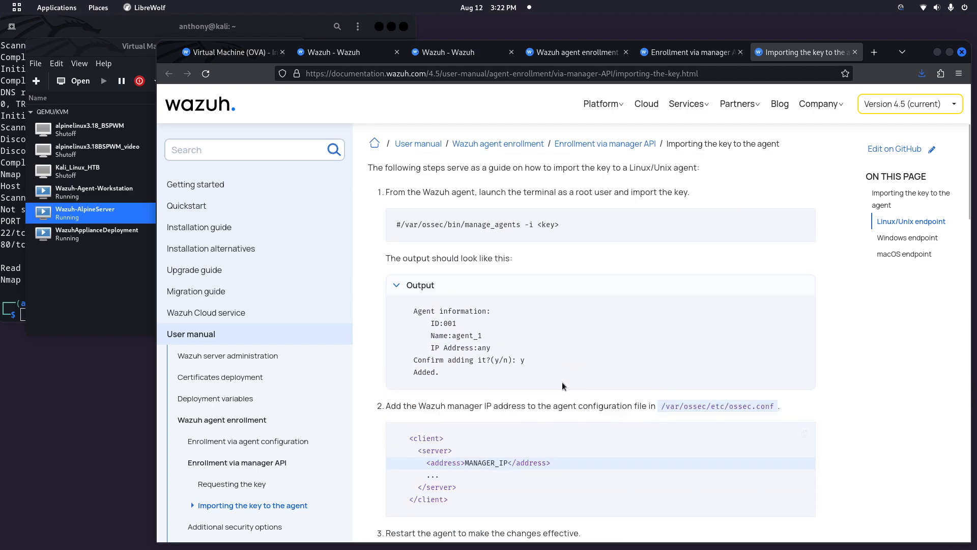
scroll(507, 373, up, 2)
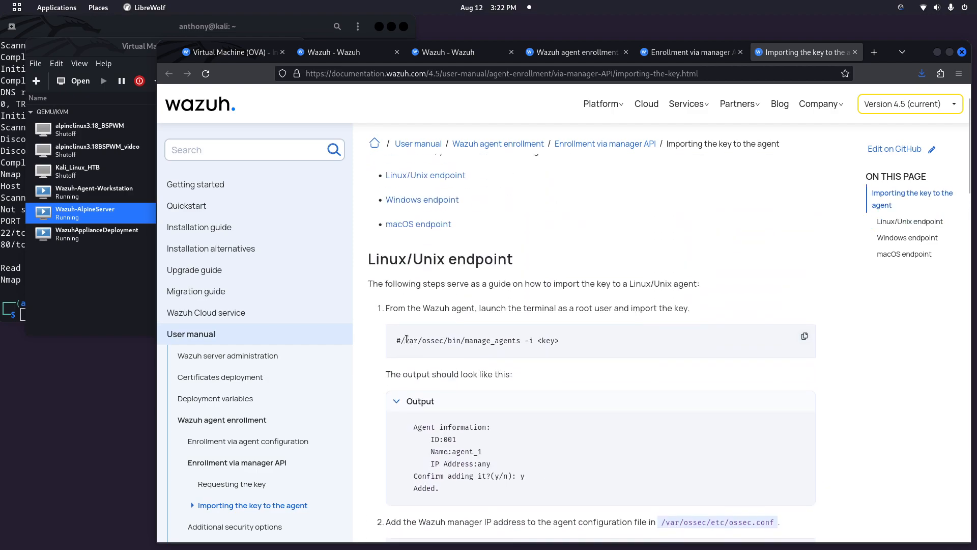
Step: Highlight the /var/ossec/bin/manage_agents part of the Linux/Unix key import command
drag(404, 342, 539, 345)
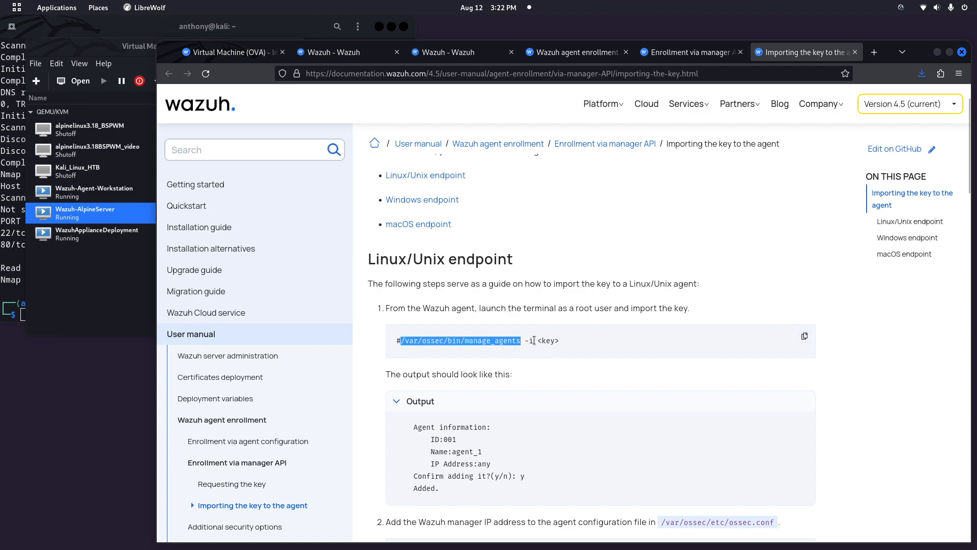
click(532, 340)
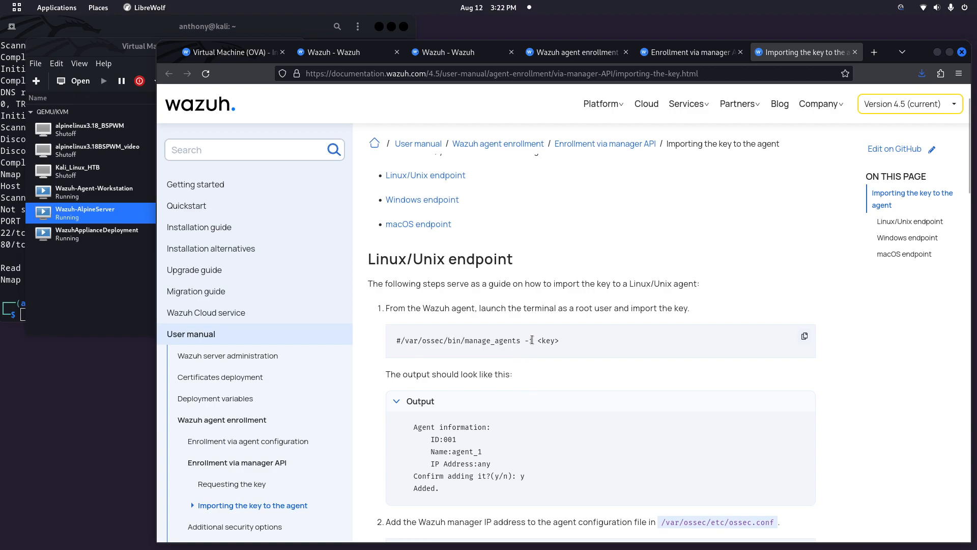
click(539, 342)
Step: Revisit the Enrollment via manager API overview, return to the import guide, and highlight the full manage_agents -i <key> command
click(682, 52)
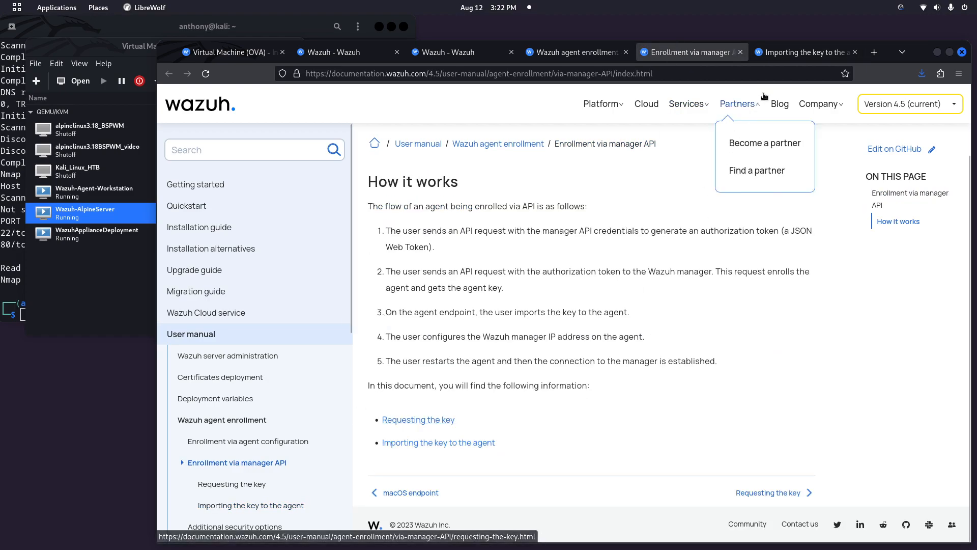
click(790, 57)
scroll(568, 322, down, 1)
drag(559, 282, 404, 284)
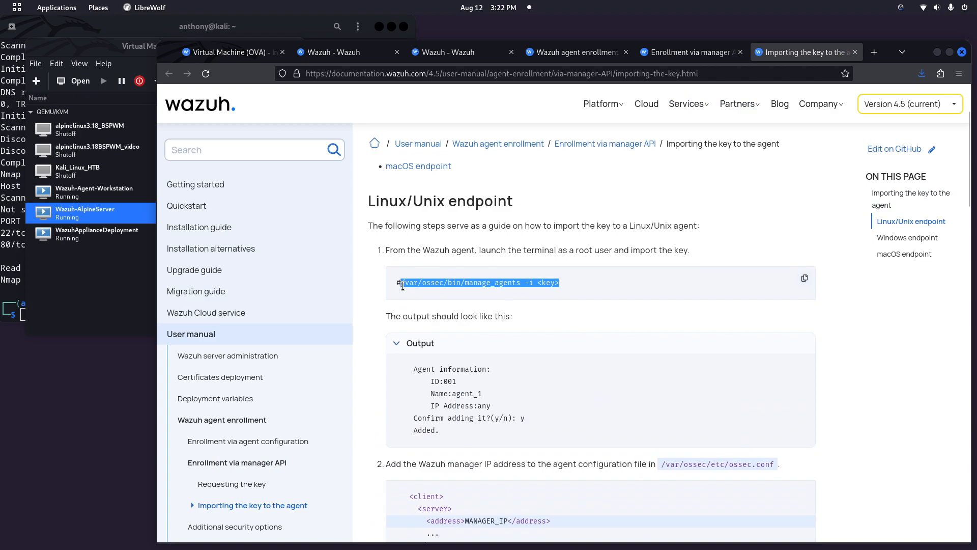
click(400, 280)
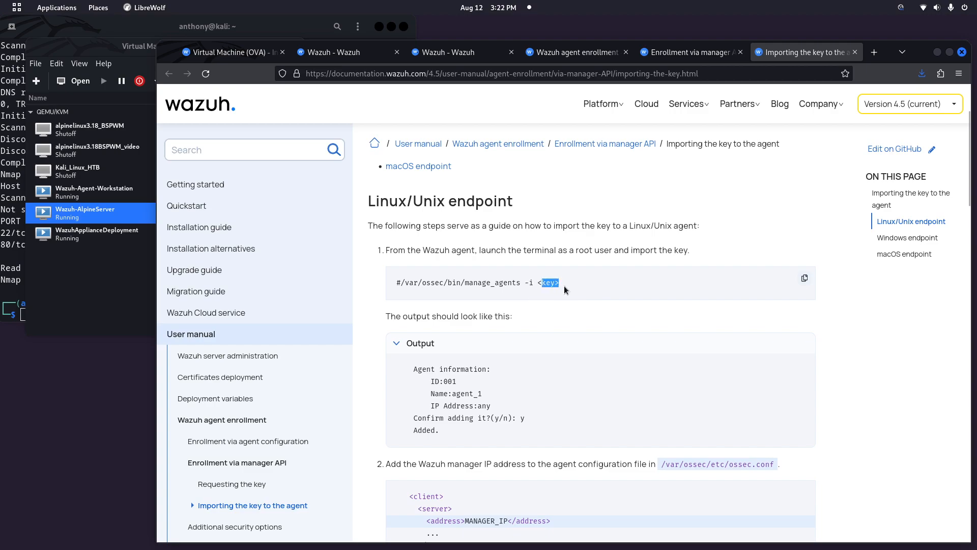
Step: Highlight the confirmation and "Added." lines in the sample output, and read the manager IP configuration and agent restart instructions
click(545, 291)
scroll(546, 291, down, 3)
drag(421, 302, 530, 310)
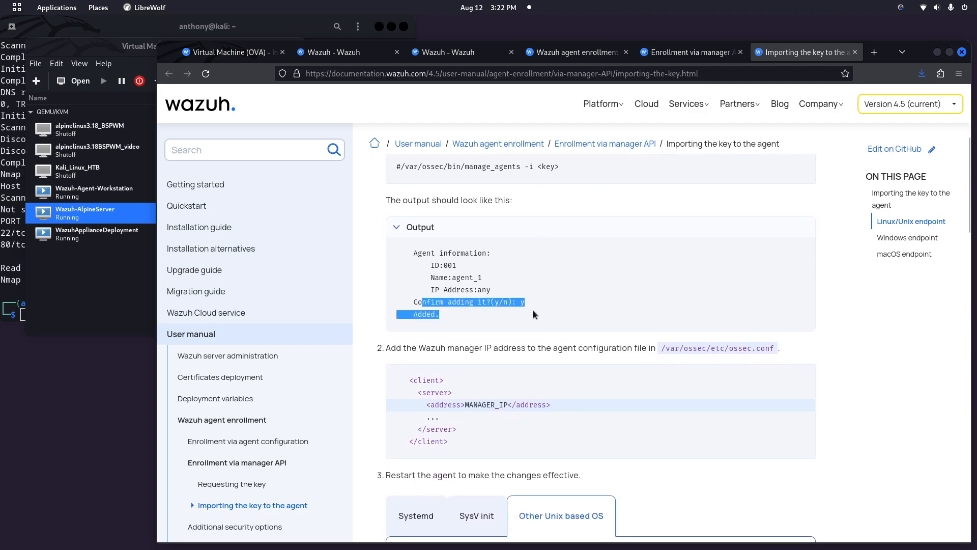
click(530, 309)
drag(414, 314, 468, 321)
click(468, 321)
scroll(468, 325, down, 3)
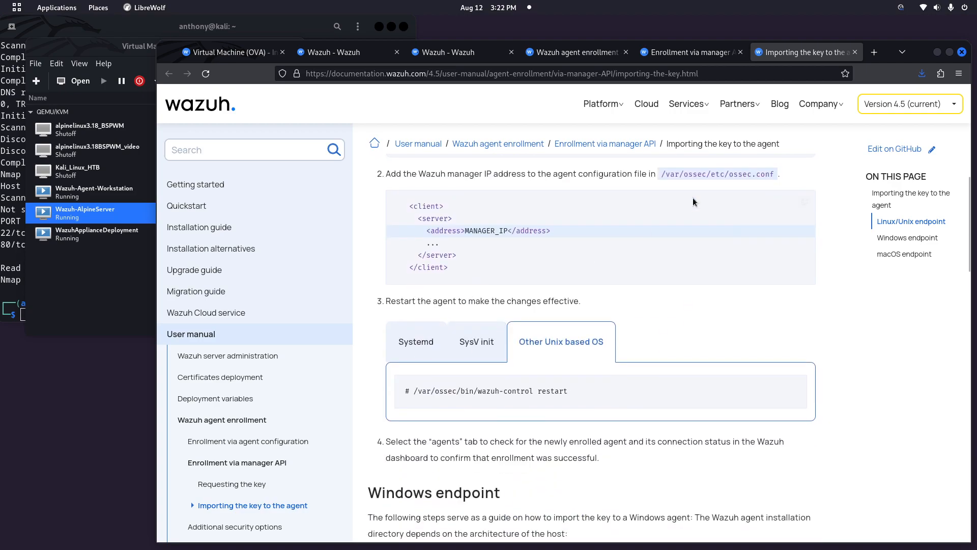
Step: Close the three agent enrollment documentation pages to return to the dashboard's agent deployment form
middle_click(780, 57)
middle_click(692, 51)
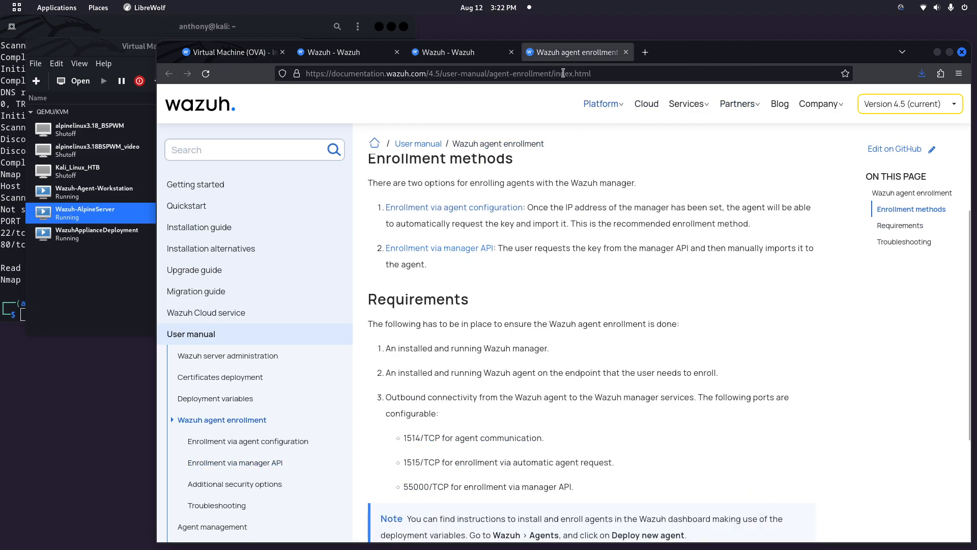
middle_click(567, 60)
Step: Highlight "you need to enroll it in the Wazuh server" in the enrollment note and review the deployment form from end to start
scroll(449, 391, down, 2)
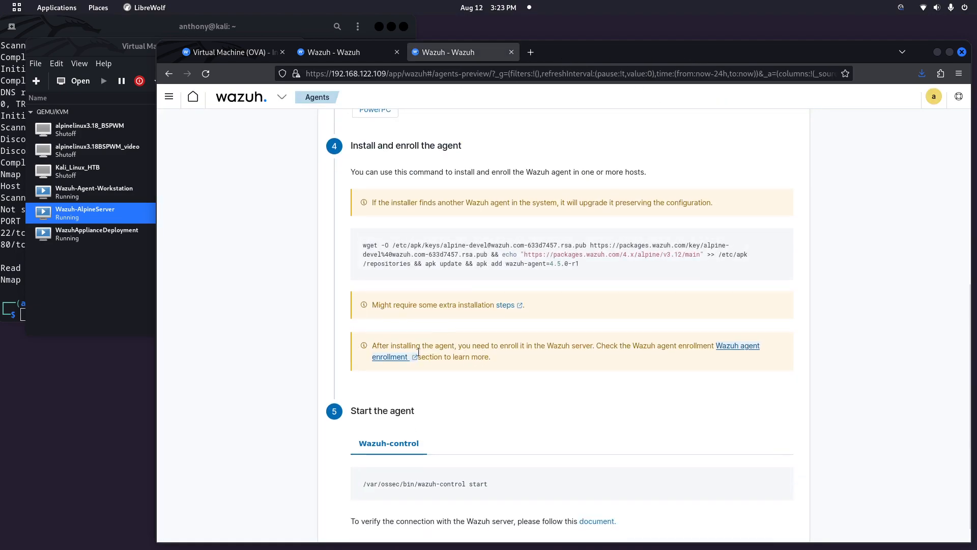
drag(468, 346, 538, 364)
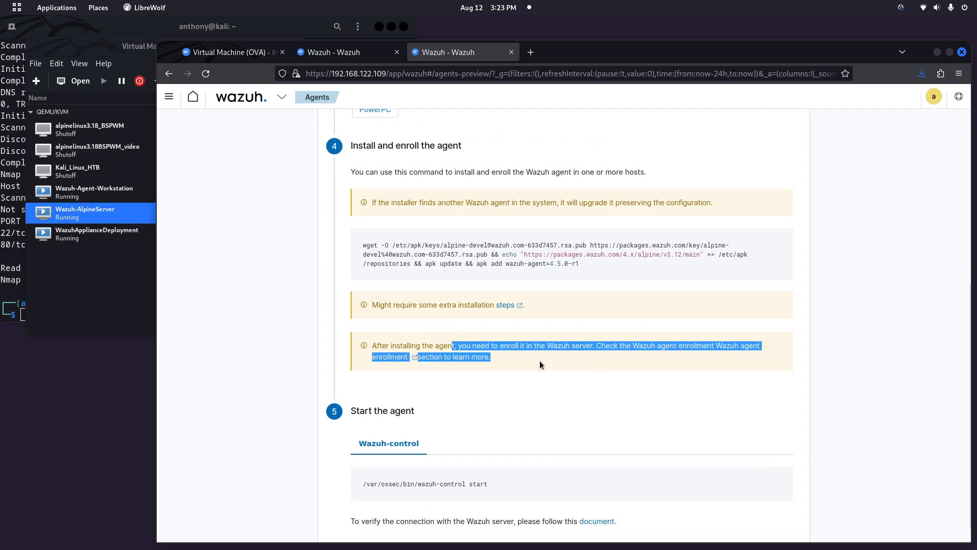
drag(458, 346, 599, 346)
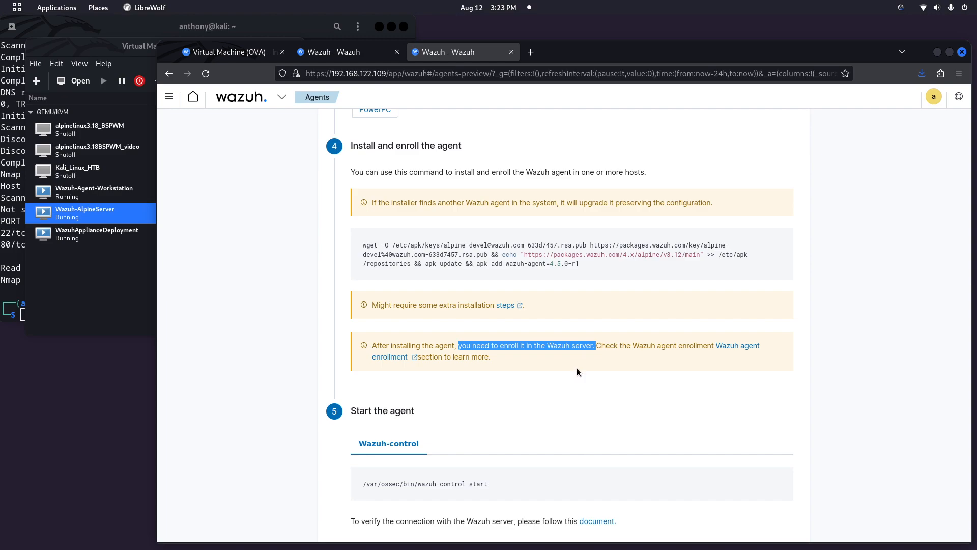
click(597, 350)
scroll(555, 394, down, 1)
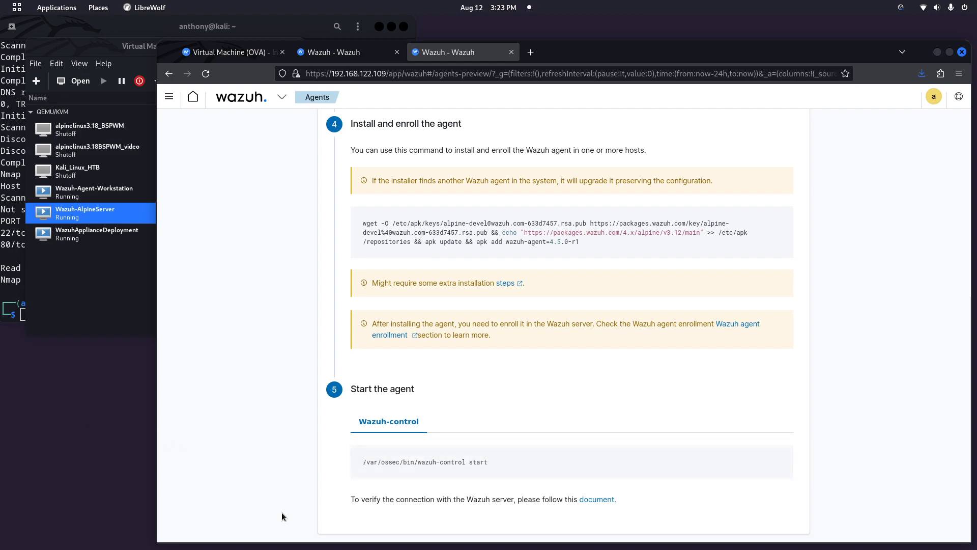
scroll(384, 330, up, 7)
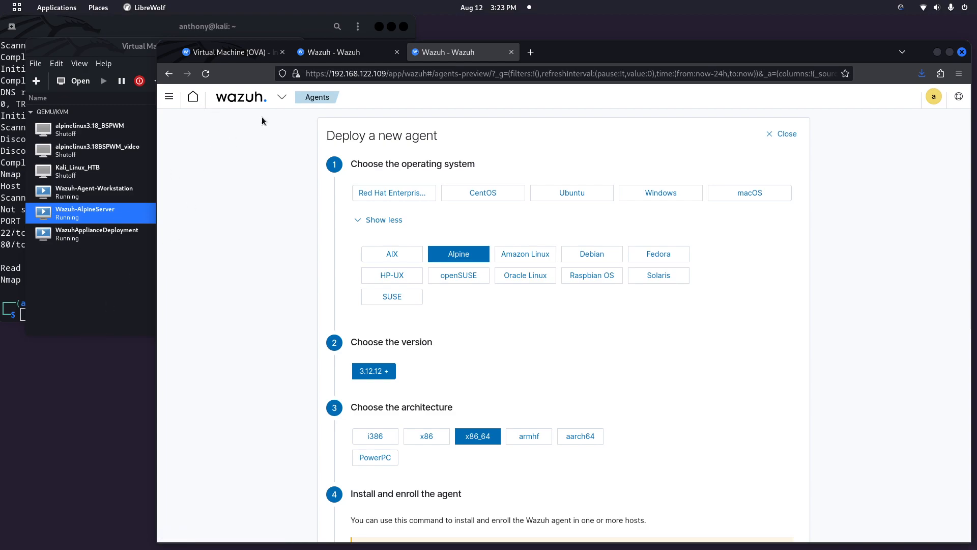
Step: Collapse, expand and collapse again the additional operating system choices in the agent deployment form
click(367, 220)
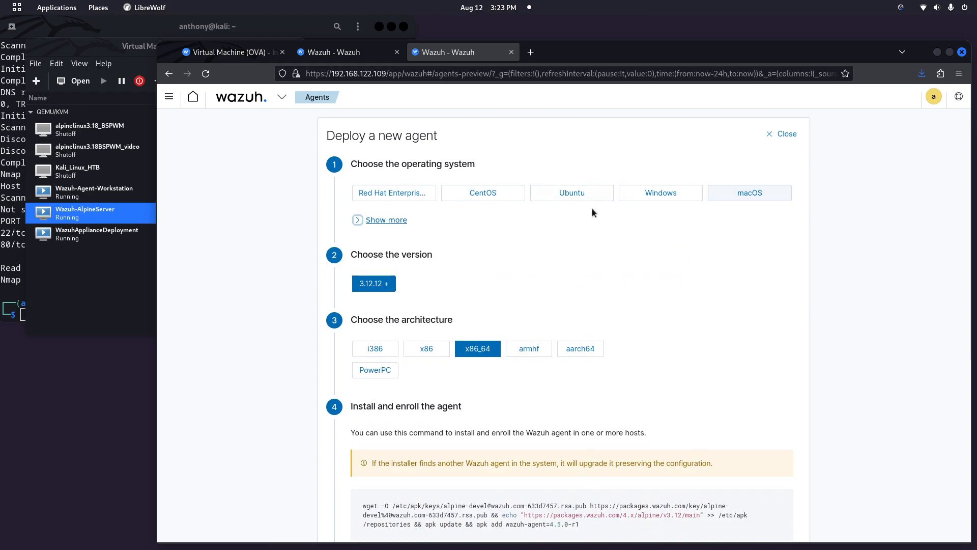
click(411, 221)
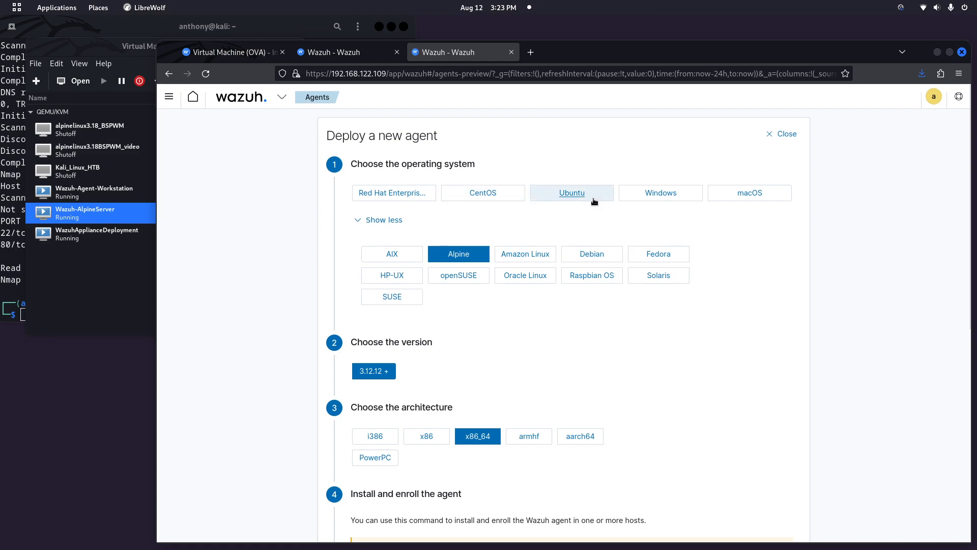
click(360, 222)
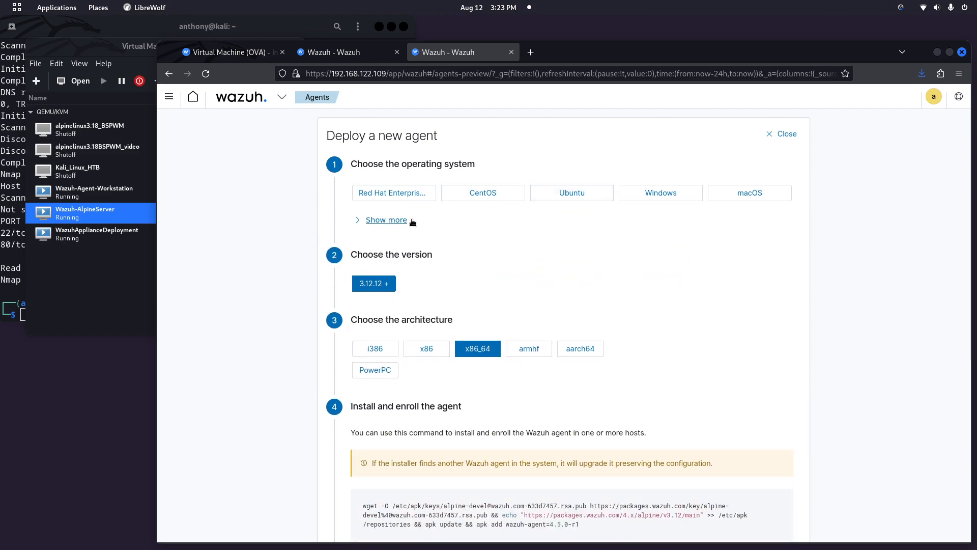
Step: Leave the deployment form and open the Alpine-Server-3.18 agent's overview from the list of all agents
click(197, 103)
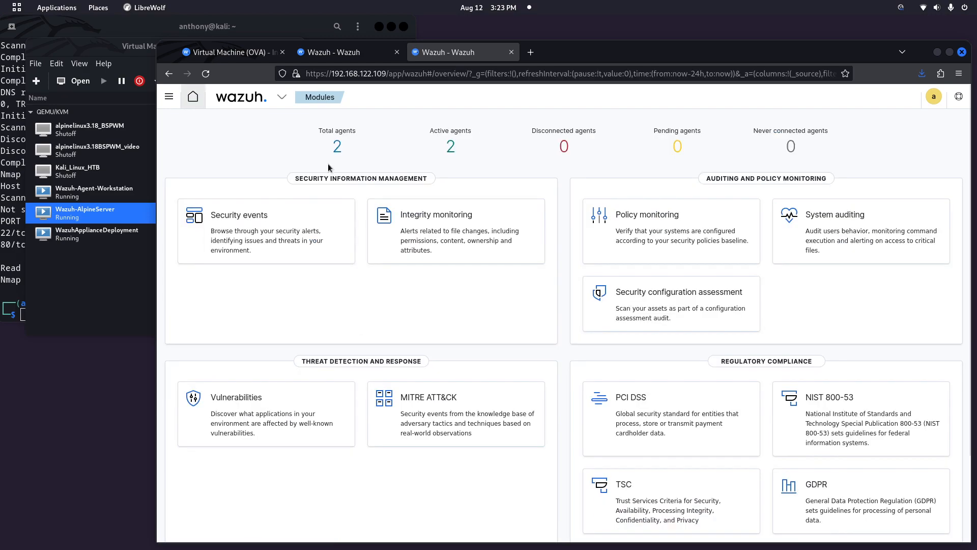
click(336, 148)
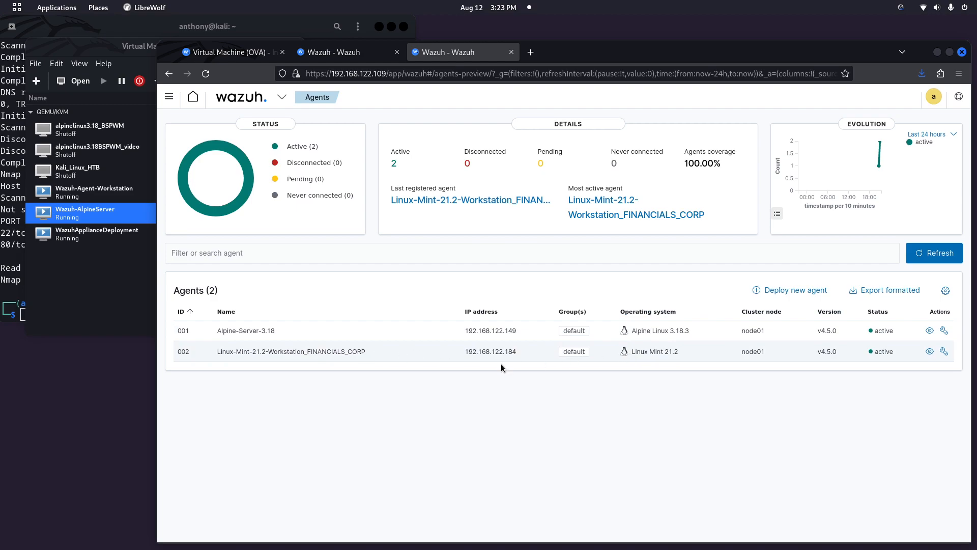
click(258, 331)
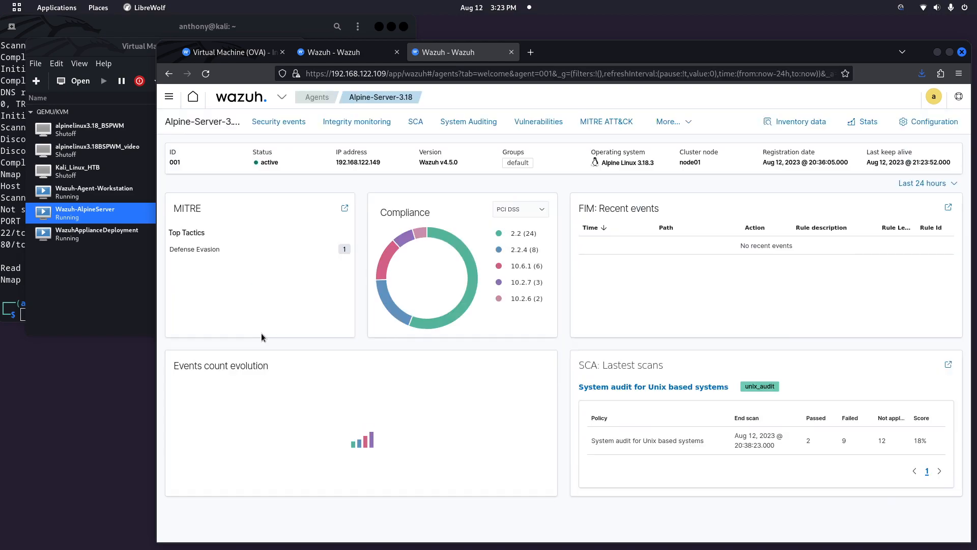
Step: Tile the browser to half the screen, open the WazuhApplianceDeployment virtual machine console beside it and clear its terminal
drag(589, 54, 972, 151)
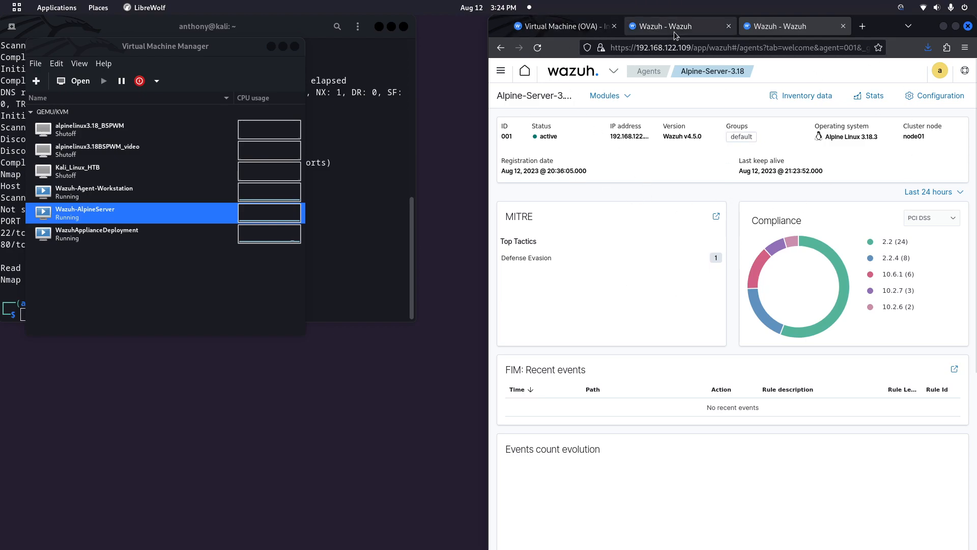
click(248, 295)
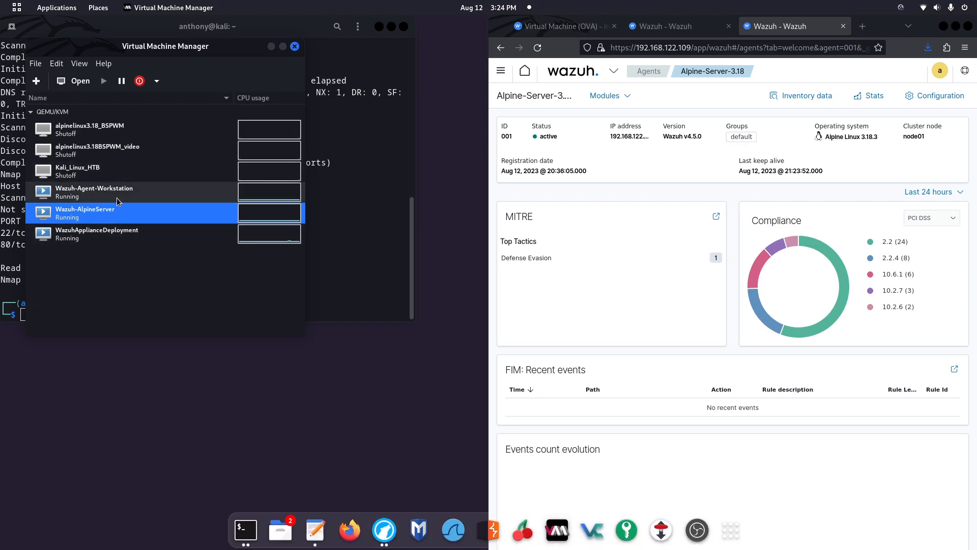
double_click(109, 242)
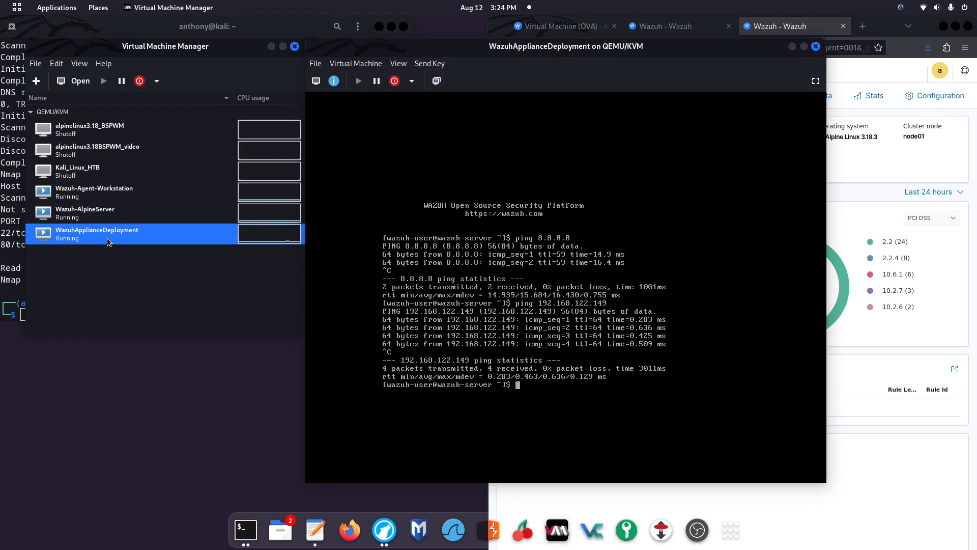
drag(542, 56, 376, 43)
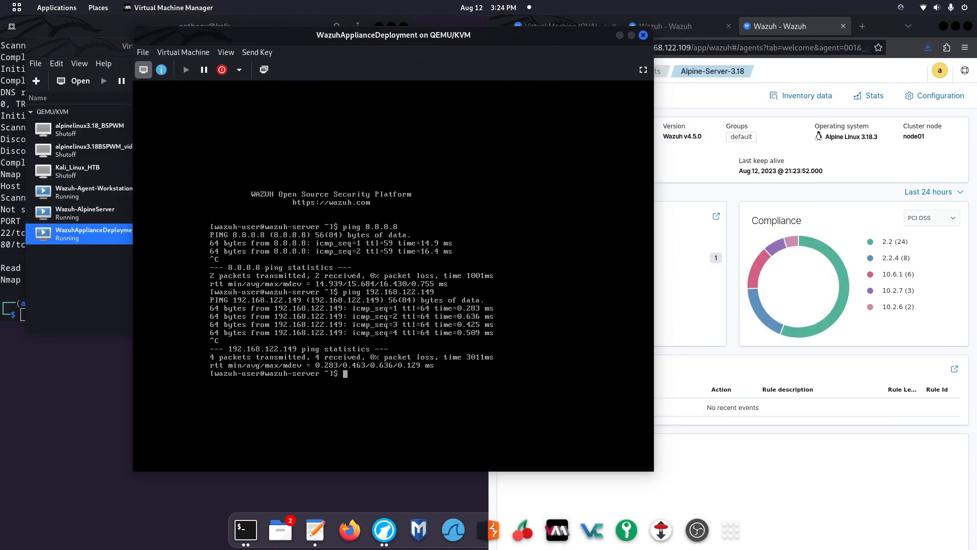
key(ctrl+l)
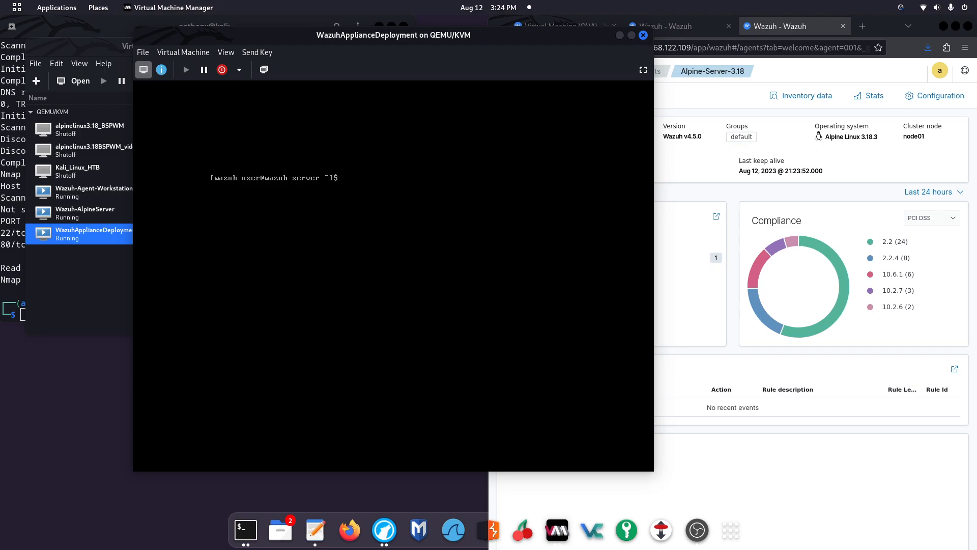
Step: Read the Virtual Machine (OVA) documentation's import and access instructions, highlighting "OVA" in the first import instruction
click(562, 26)
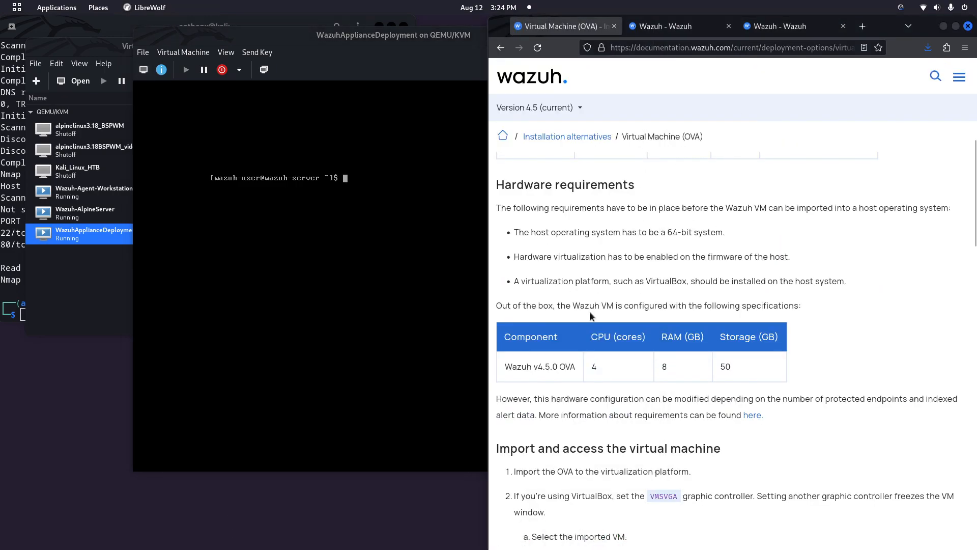
scroll(591, 312, down, 4)
mouse_move(555, 356)
mouse_down()
mouse_move(685, 356)
mouse_move(560, 356)
mouse_move(573, 356)
mouse_up()
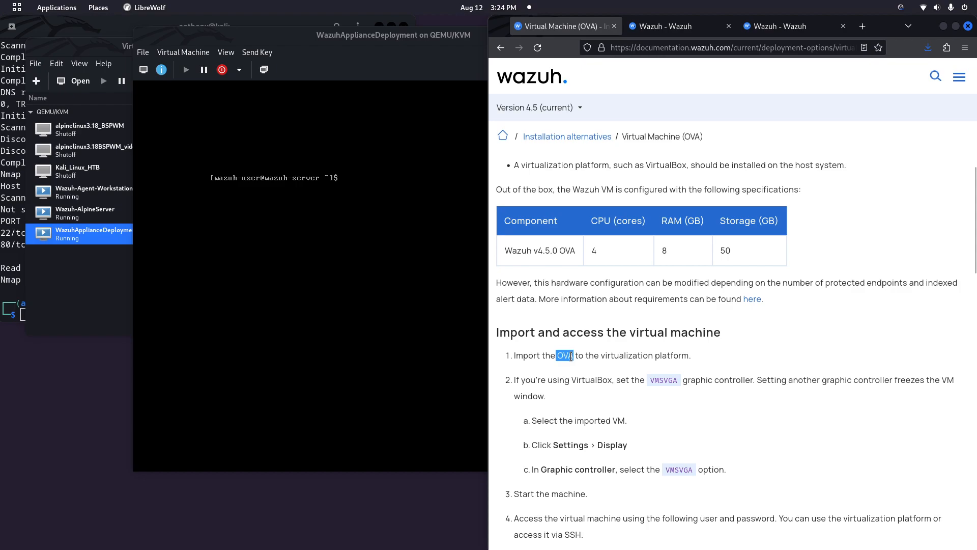
click(591, 374)
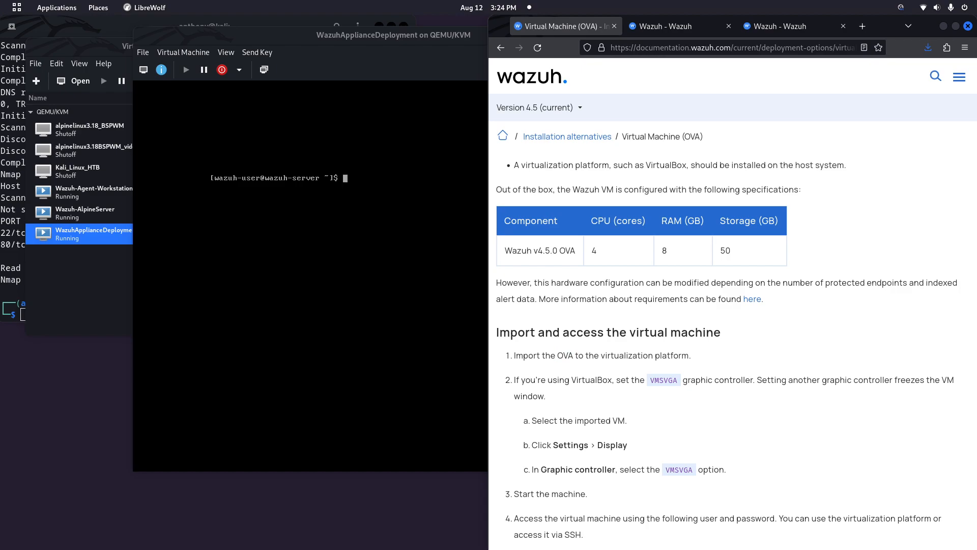
Step: Reposition the WazuhApplianceDeployment console and run ip addr to list the server's network addresses
click(414, 37)
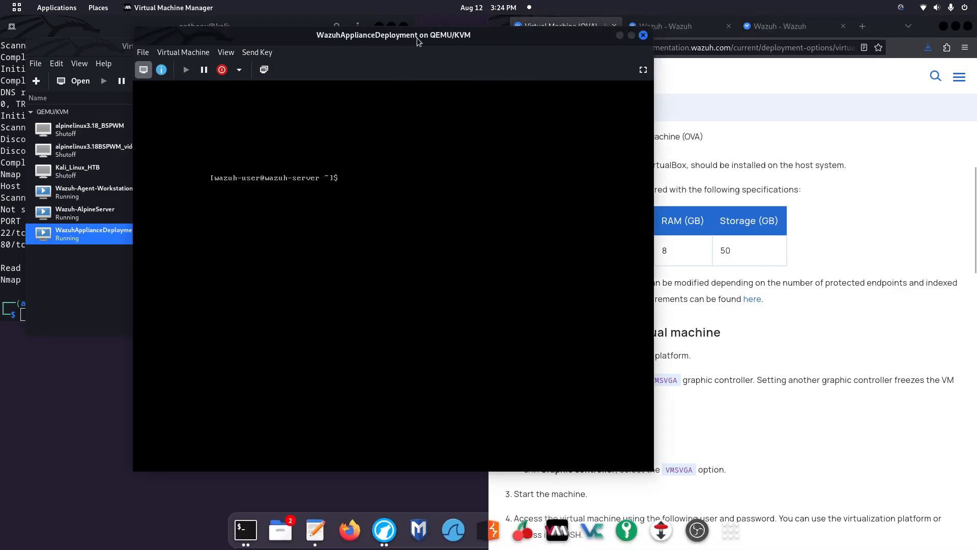
drag(434, 37, 355, 46)
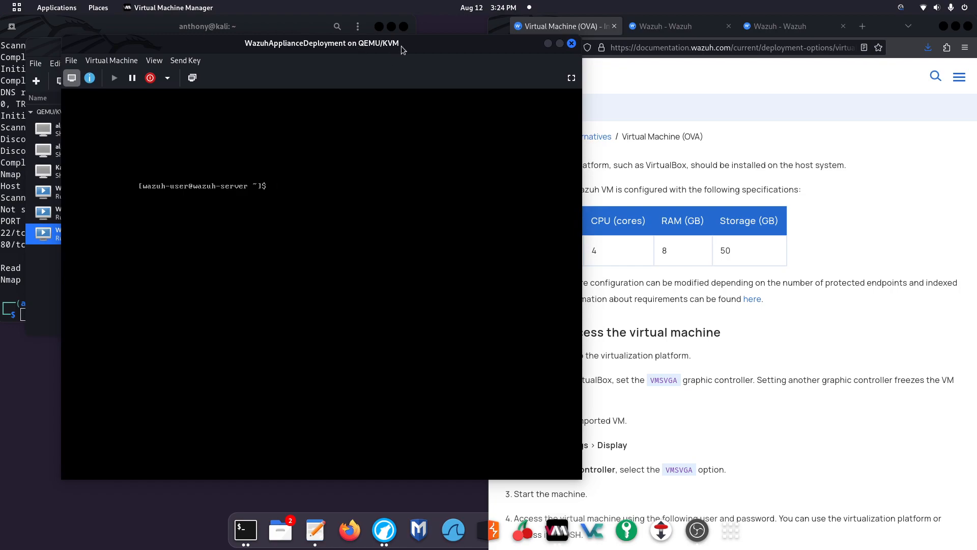
right_click(426, 40)
click(410, 44)
text(ip addr)
key(Return)
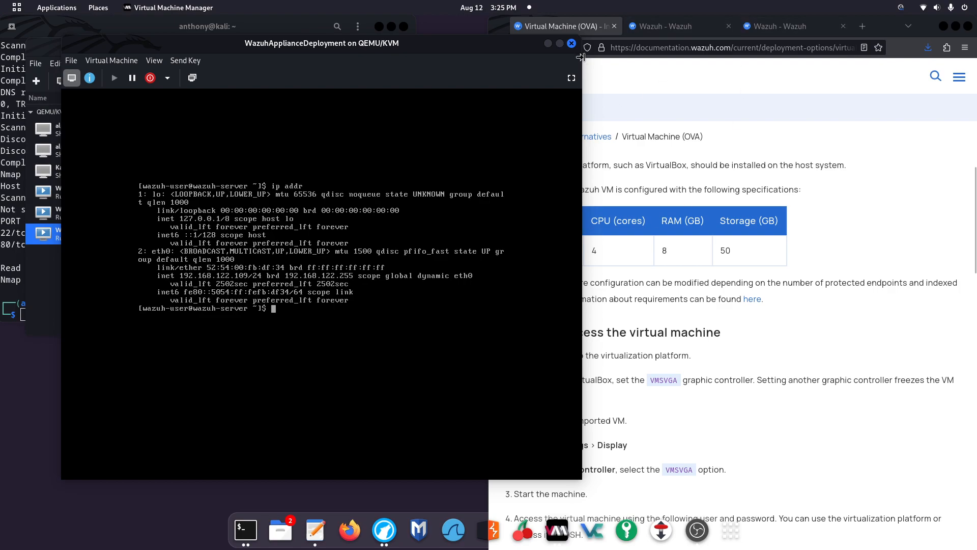
Step: Close the virtual machine console and point out the dashboard's web address on the MITRE ATT&CK events page
click(571, 43)
click(712, 28)
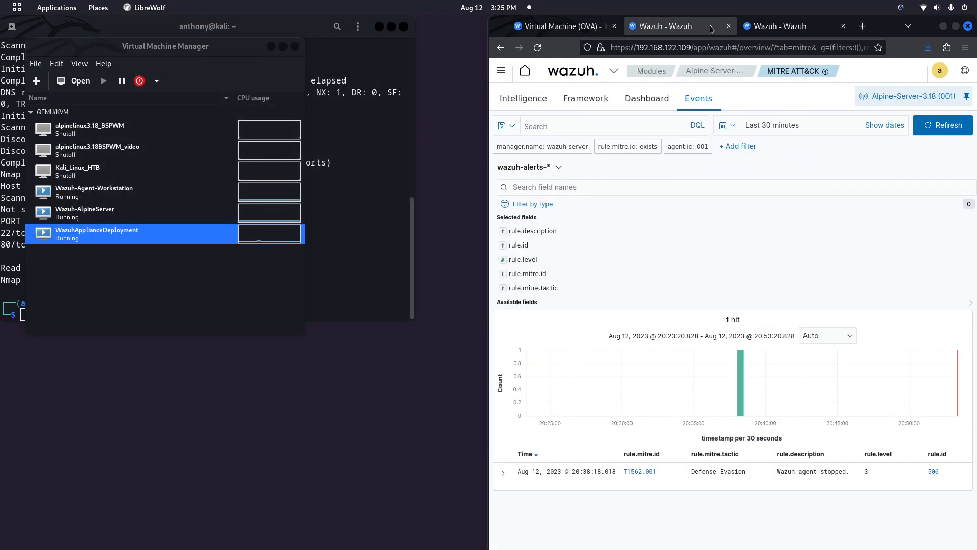
click(619, 48)
drag(618, 48, 875, 48)
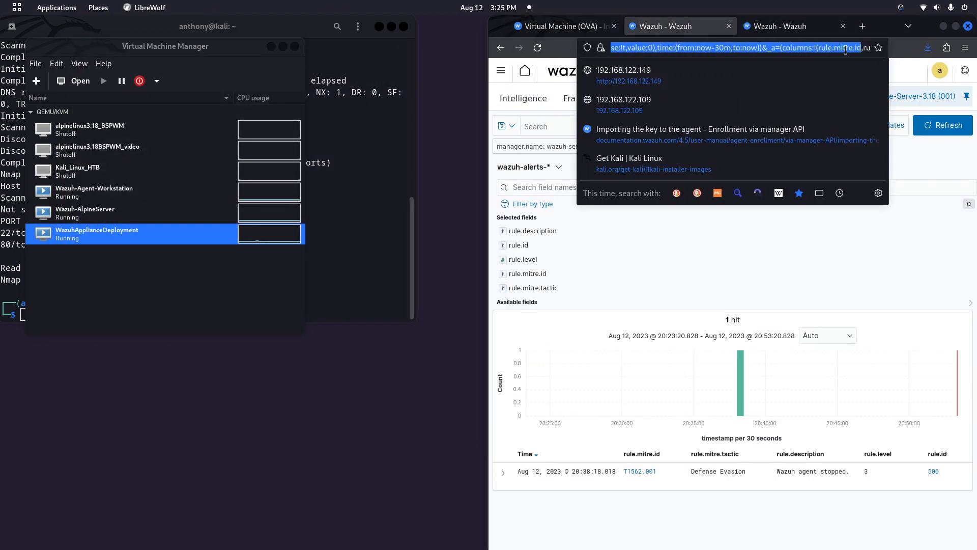
click(813, 47)
click(665, 244)
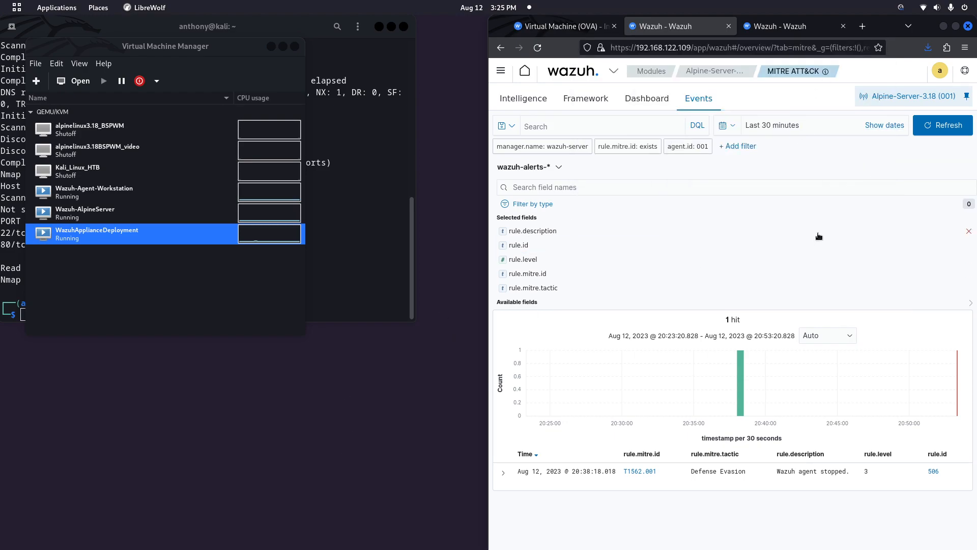
Step: Maximize the browser, refresh the Alpine server's MITRE ATT&CK events, and view the MITRE intelligence groups
double_click(880, 29)
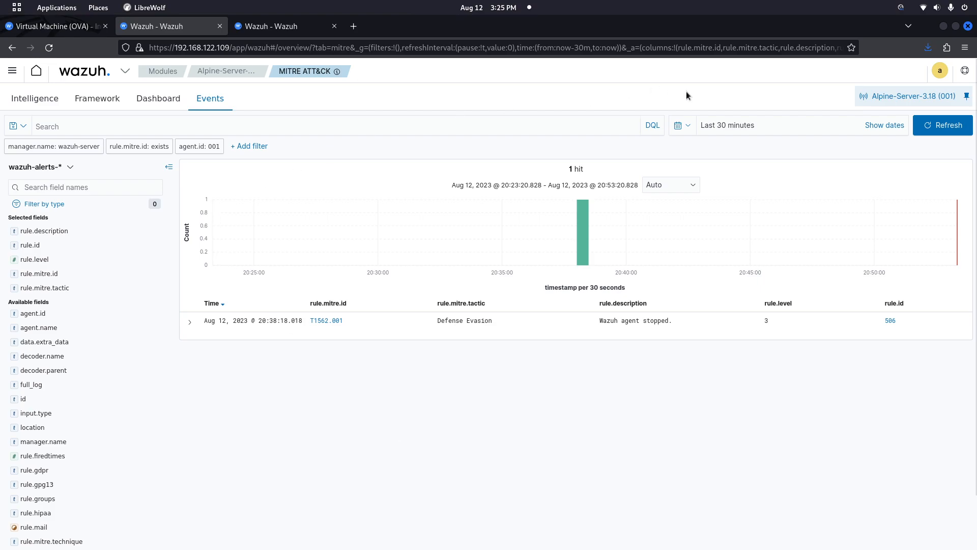
click(930, 134)
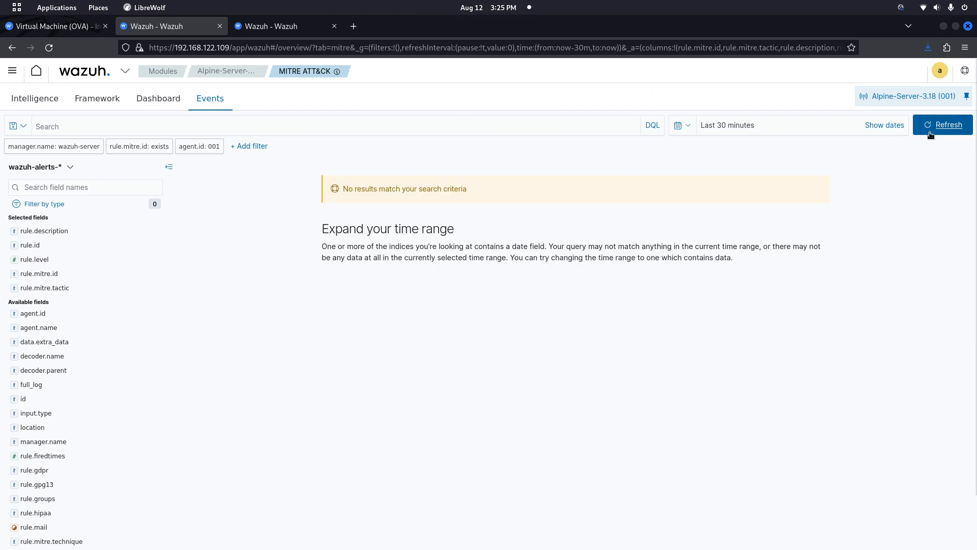
click(61, 102)
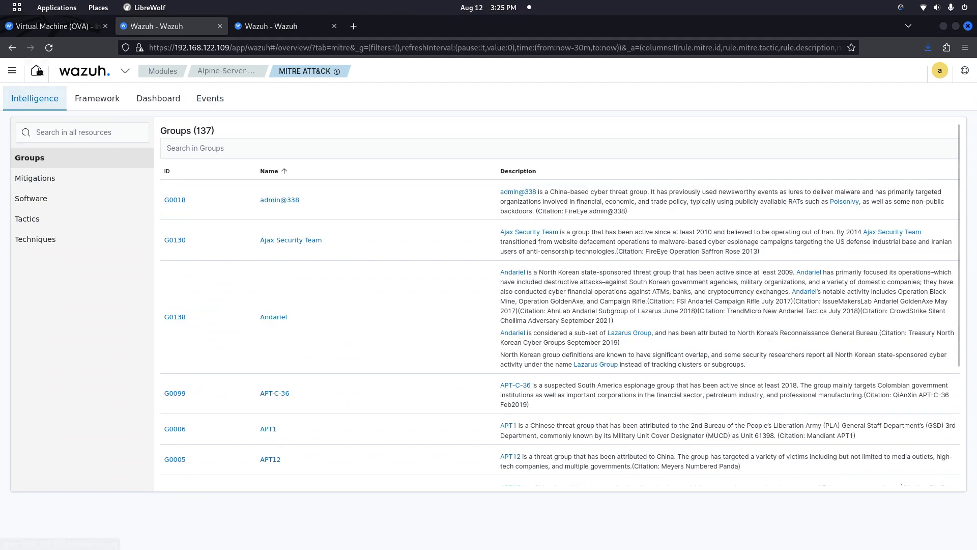
Step: Return to the dashboard home and review the Alpine-Server-3.18 agent's overview through the total agents list
click(37, 71)
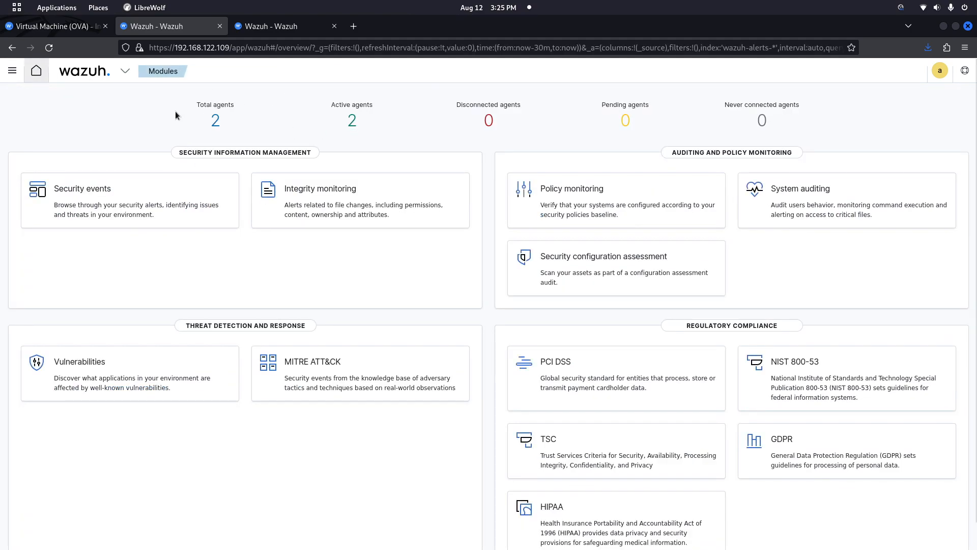
click(216, 122)
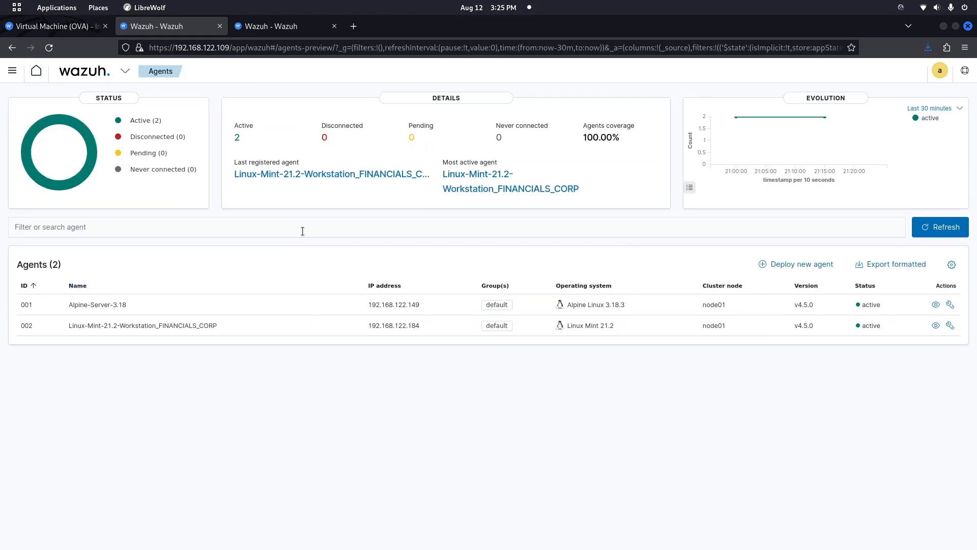
click(102, 304)
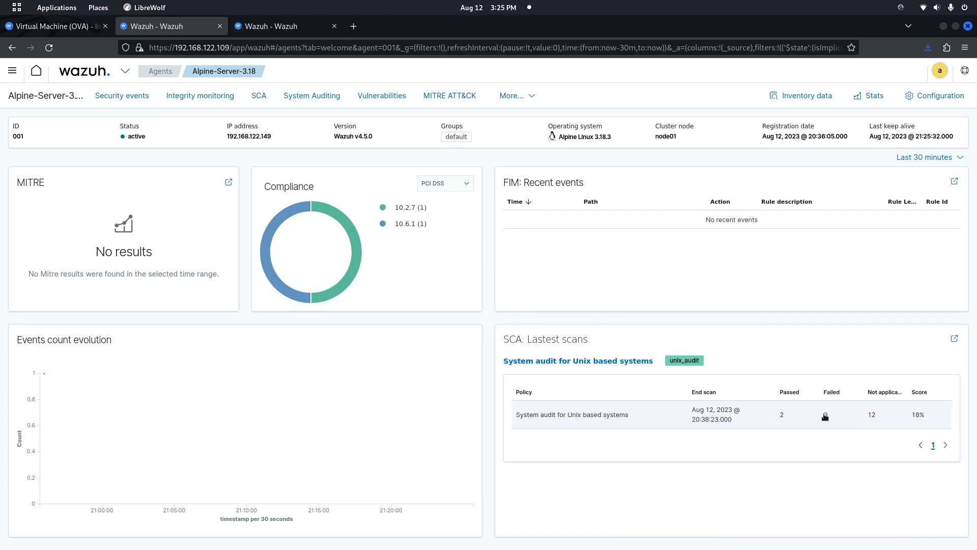
Step: View the Alpine agent's MITRE ATT&CK events and set the time range to the last 15 minutes
click(448, 97)
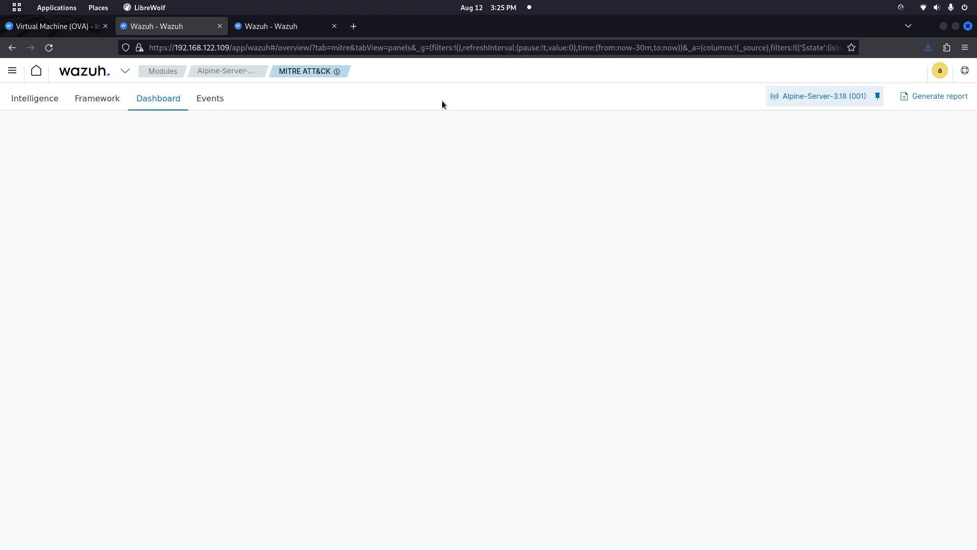
click(228, 104)
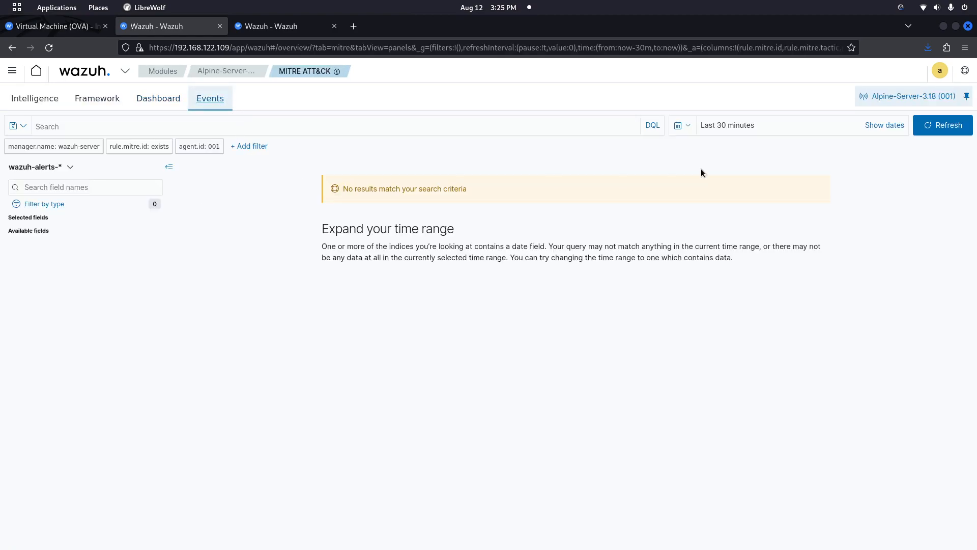
click(680, 125)
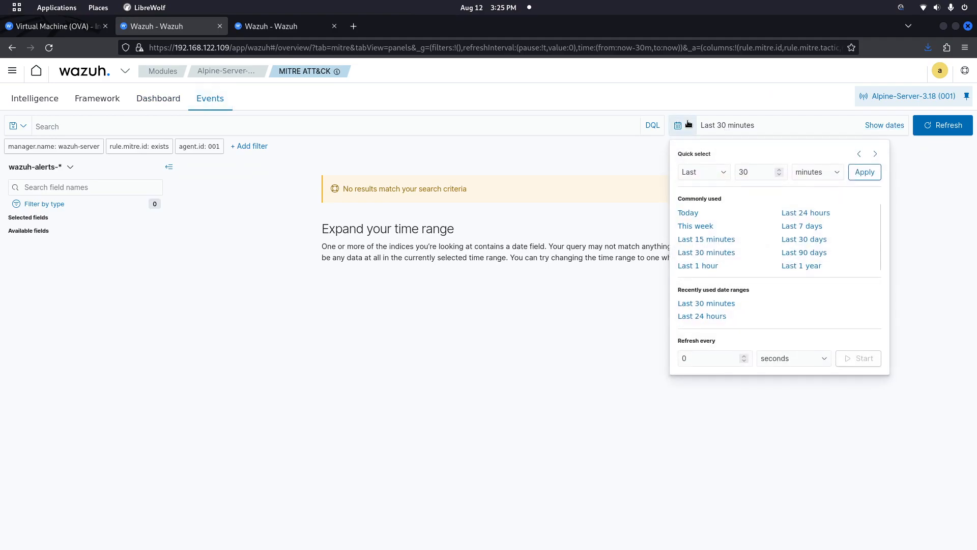
click(698, 241)
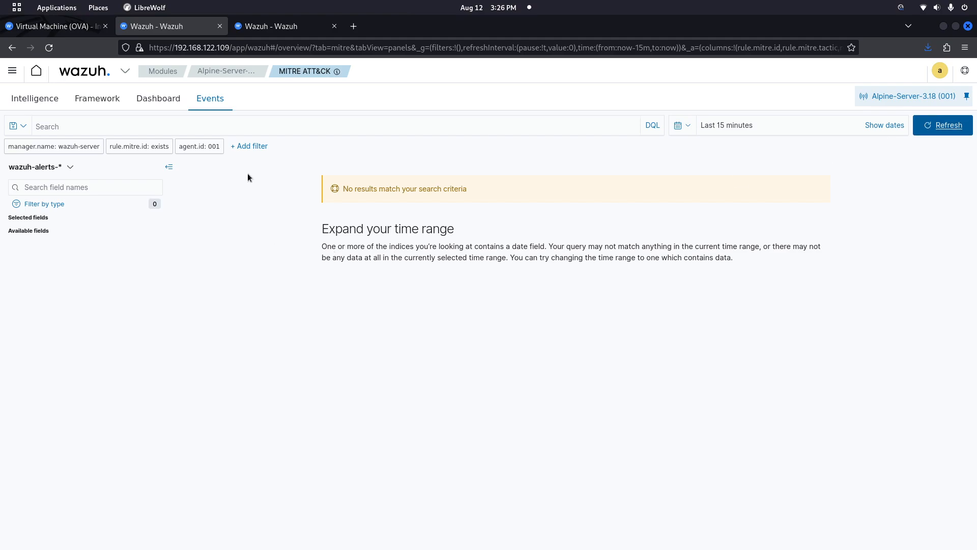
Step: Review the MITRE intelligence groups and the Alpine agent's MITRE ATT&CK dashboard, and go back to the list of all agents
click(44, 102)
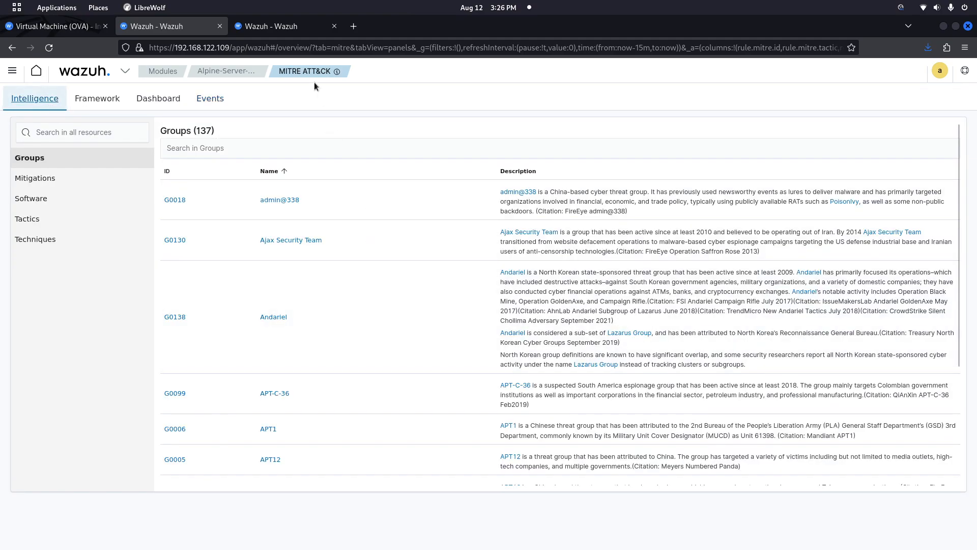
click(226, 71)
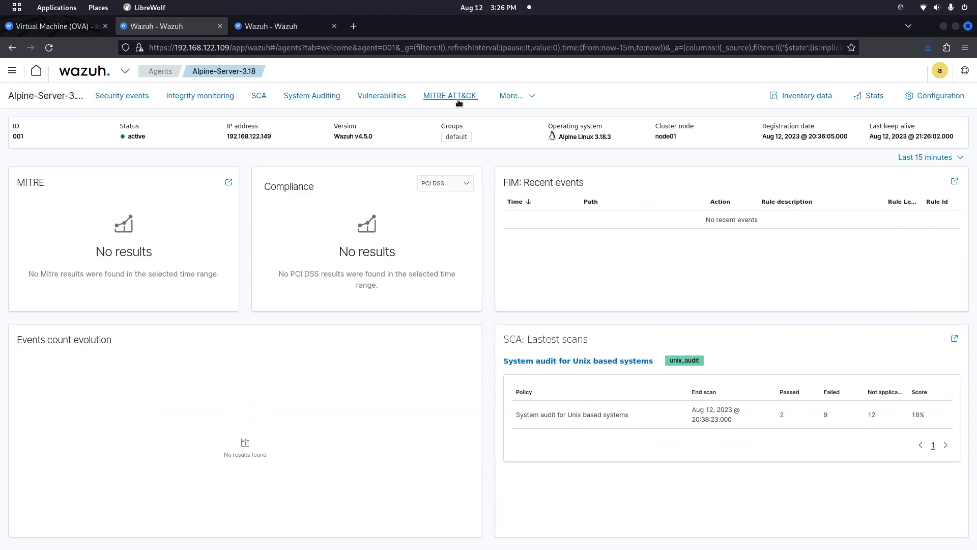
click(458, 101)
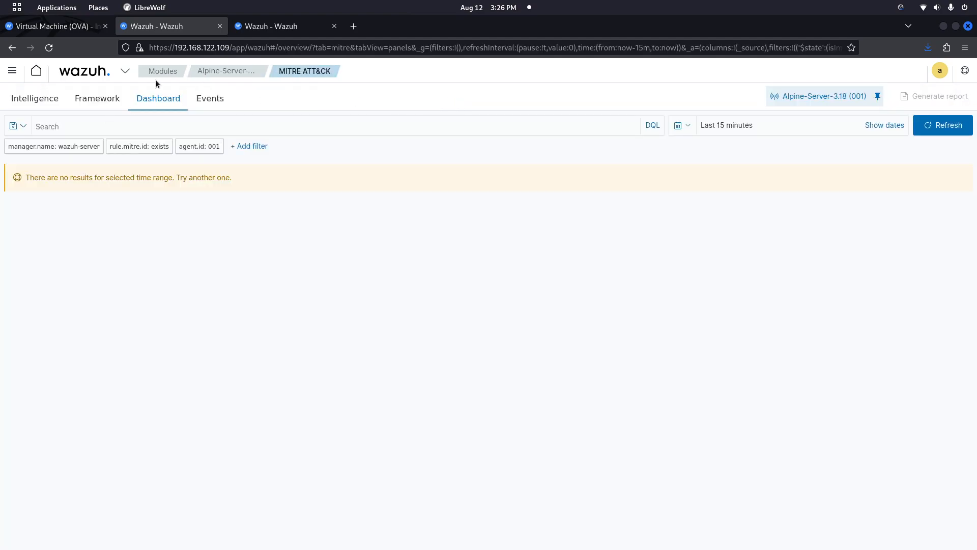
click(162, 72)
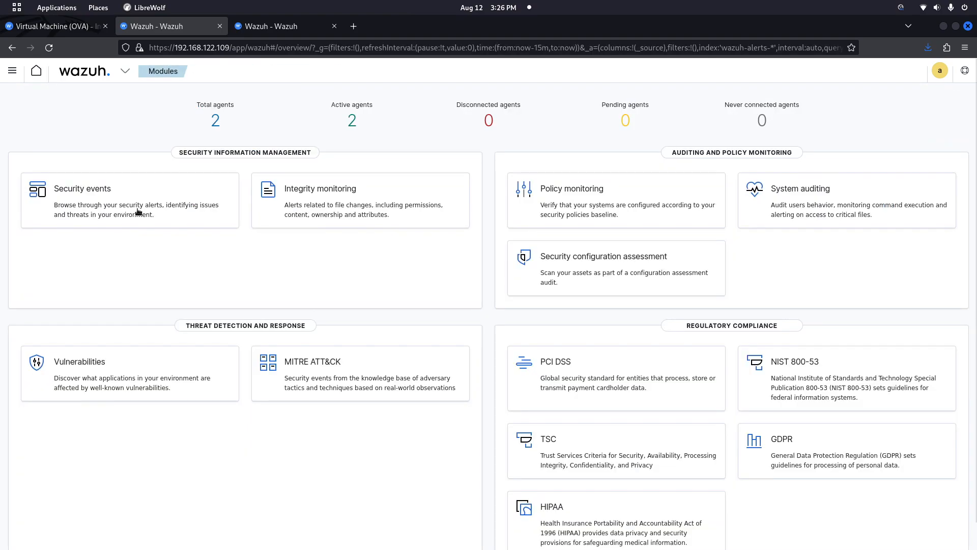
click(214, 121)
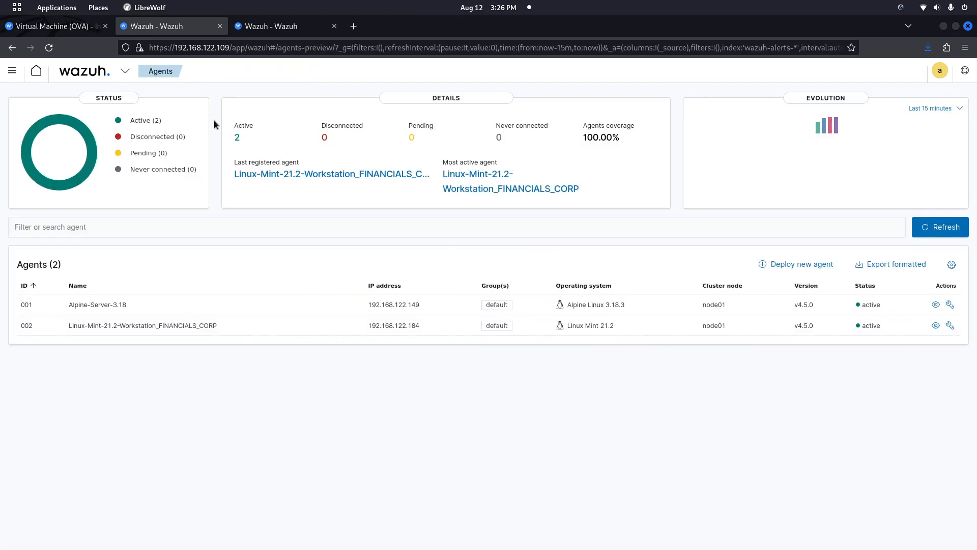
Step: Open the Linux Mint workstation agent's MITRE ATT&CK events and set the time range to the last 24 hours
click(130, 326)
click(454, 96)
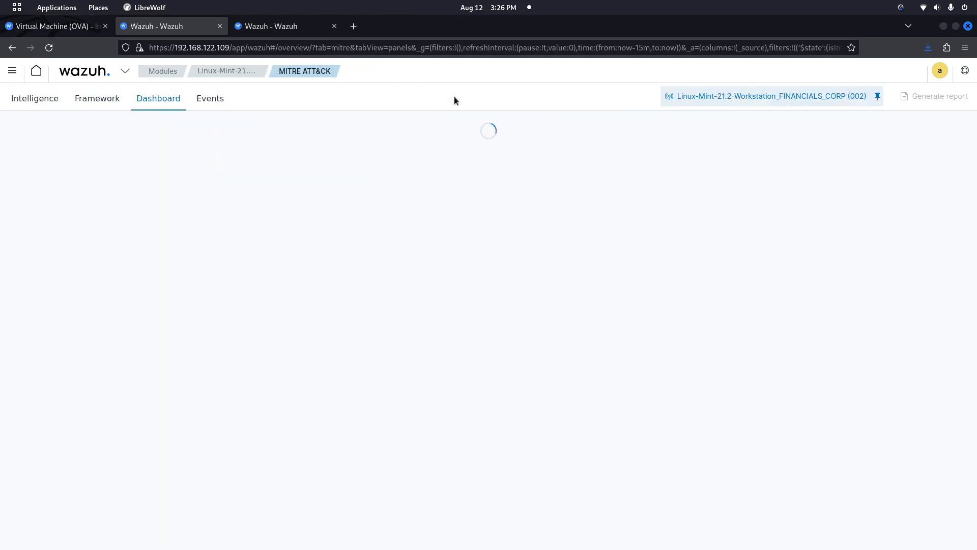
click(49, 48)
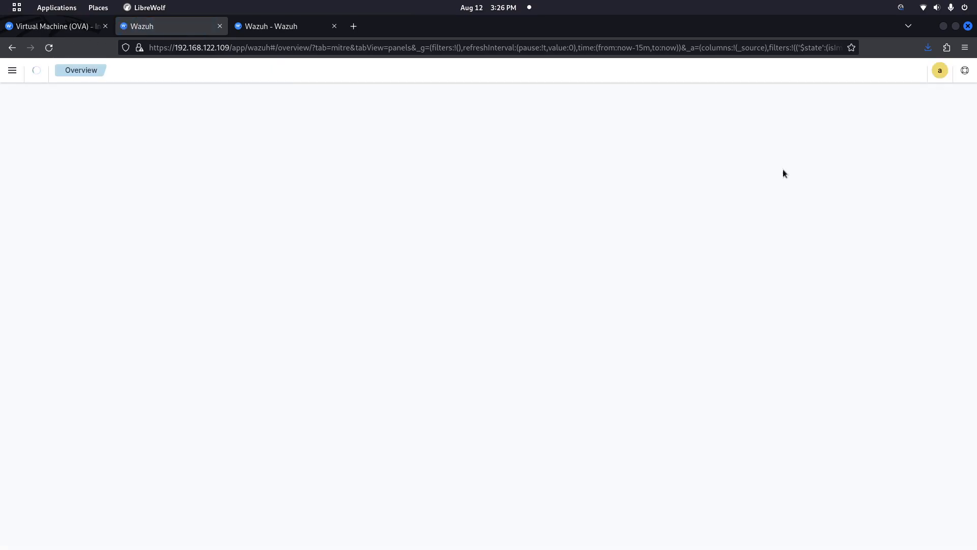
click(209, 100)
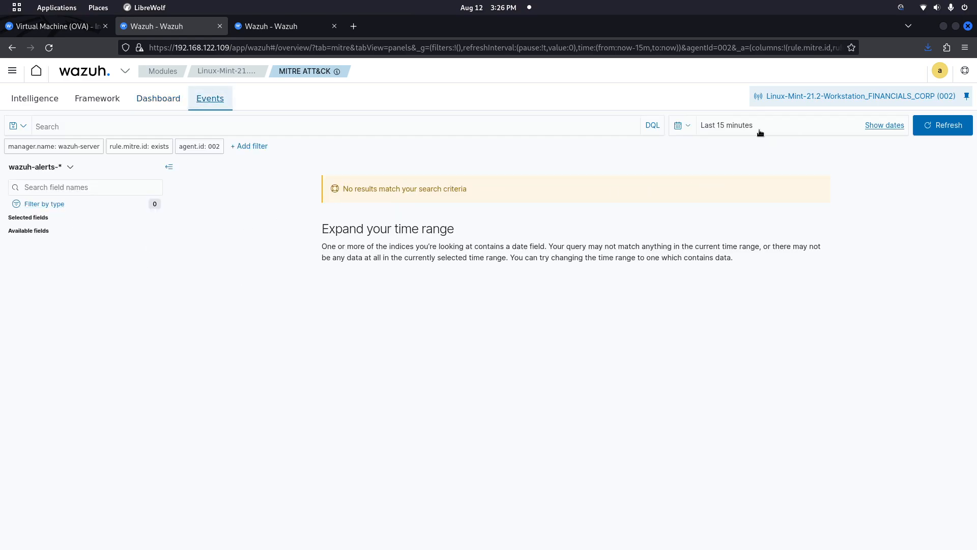
click(885, 125)
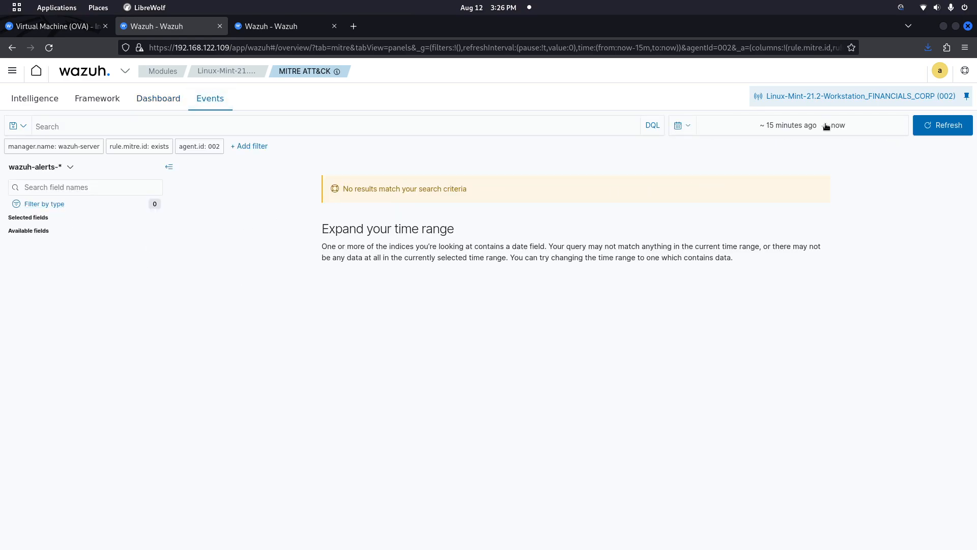
click(679, 126)
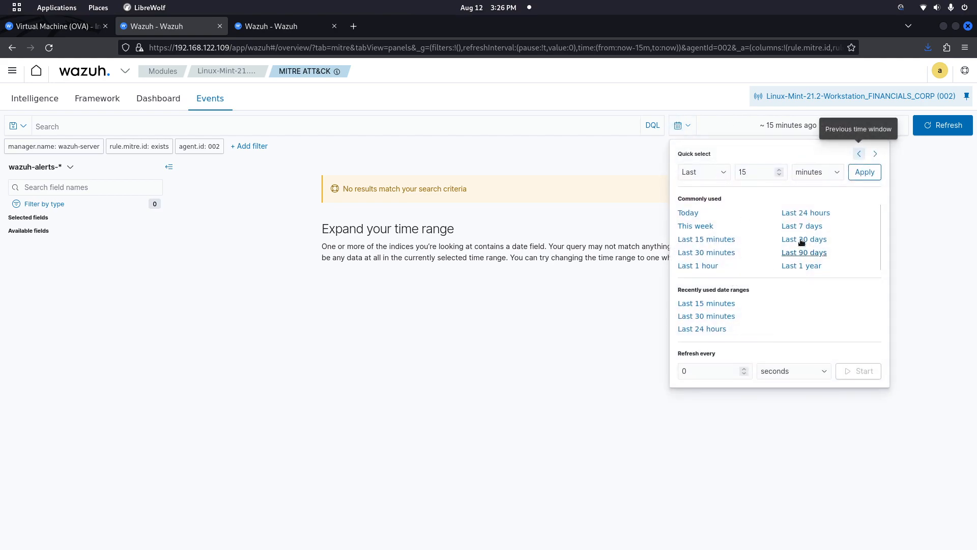
click(805, 213)
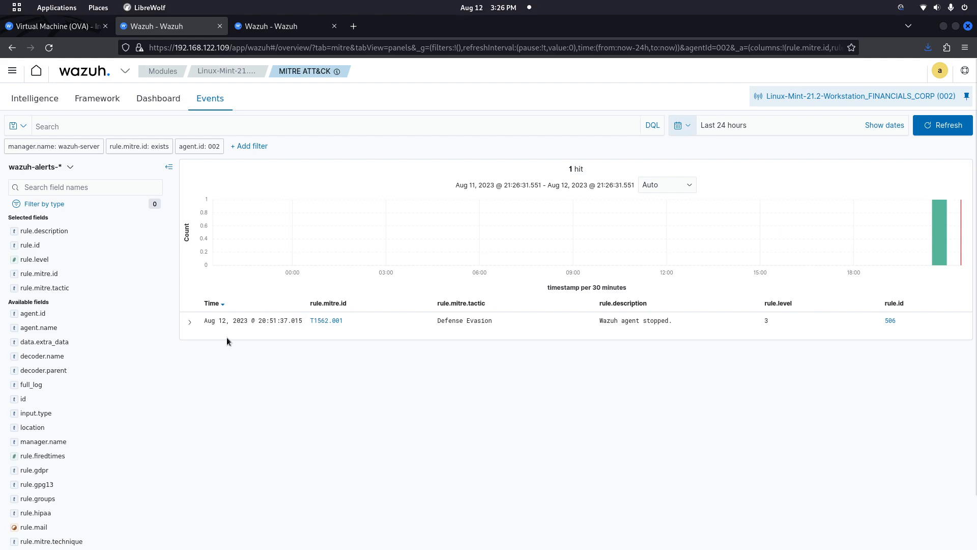
Step: Examine the listed MITRE event's technique ID, tactic and rule description
drag(441, 321, 491, 321)
click(513, 326)
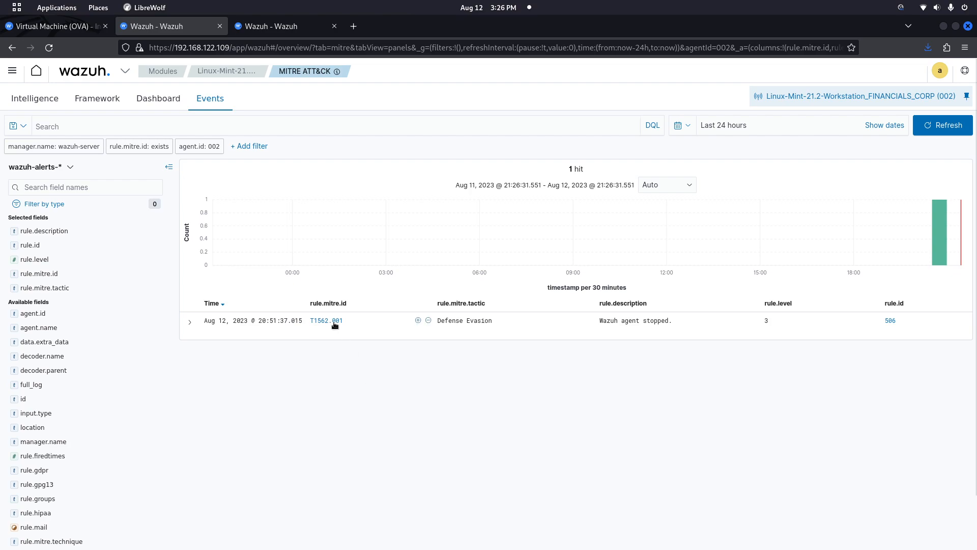
drag(309, 306, 349, 305)
drag(439, 305, 487, 305)
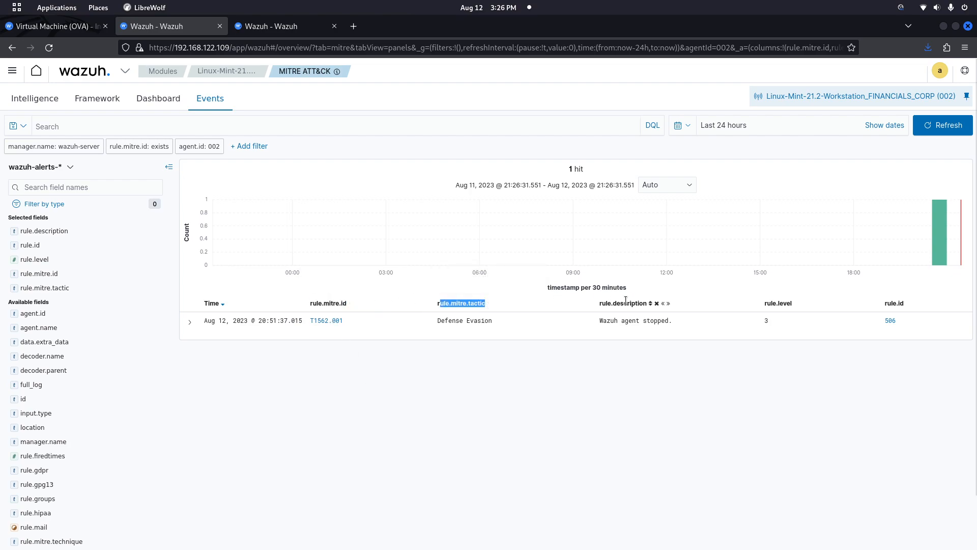
drag(601, 305, 675, 325)
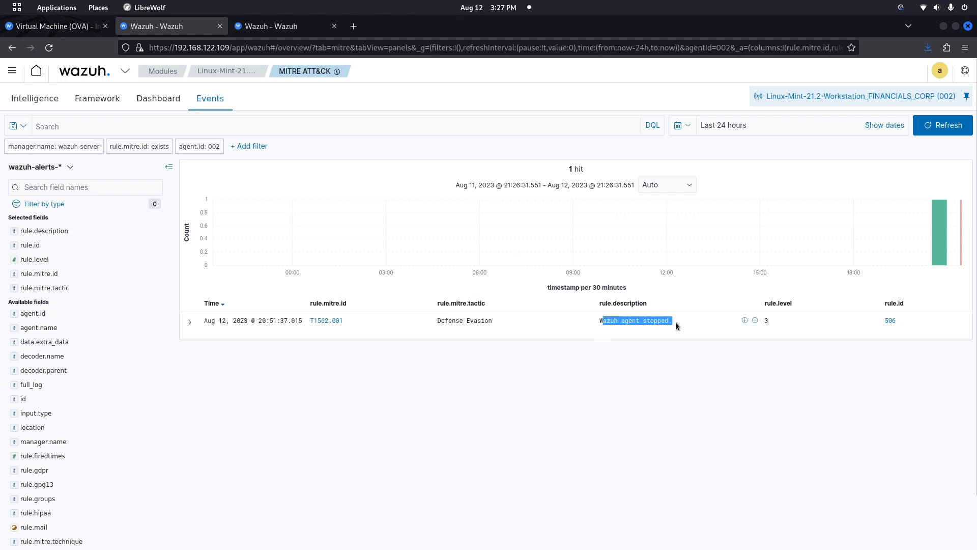
click(652, 324)
triple_click(653, 324)
click(652, 325)
drag(672, 322, 724, 316)
click(655, 334)
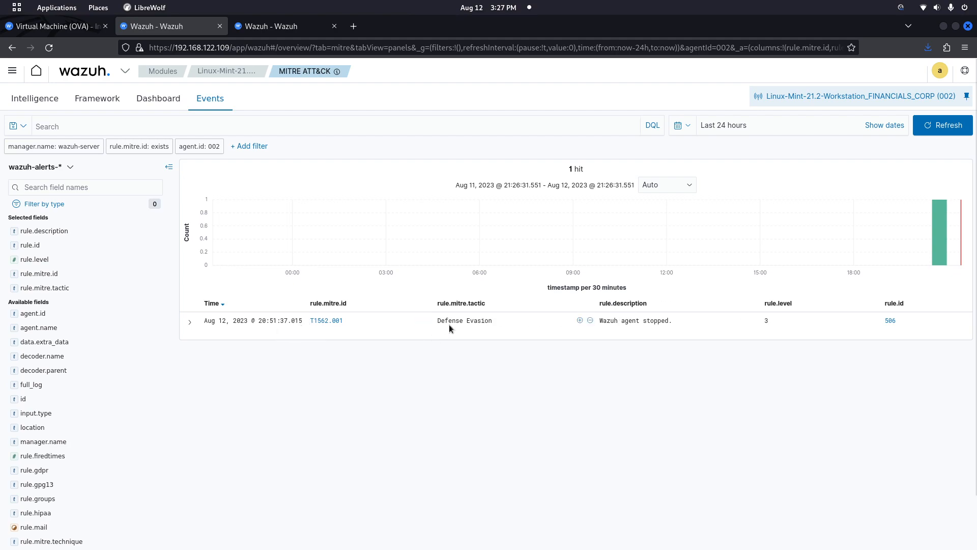
Step: Open the full details of technique T1562.001, review its description, groups and mitigations, and close them
click(328, 321)
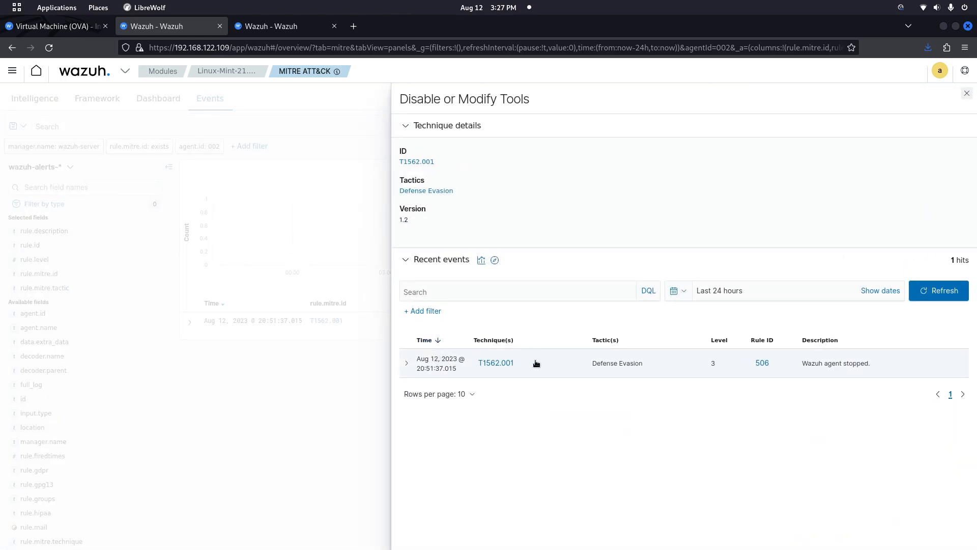
click(486, 363)
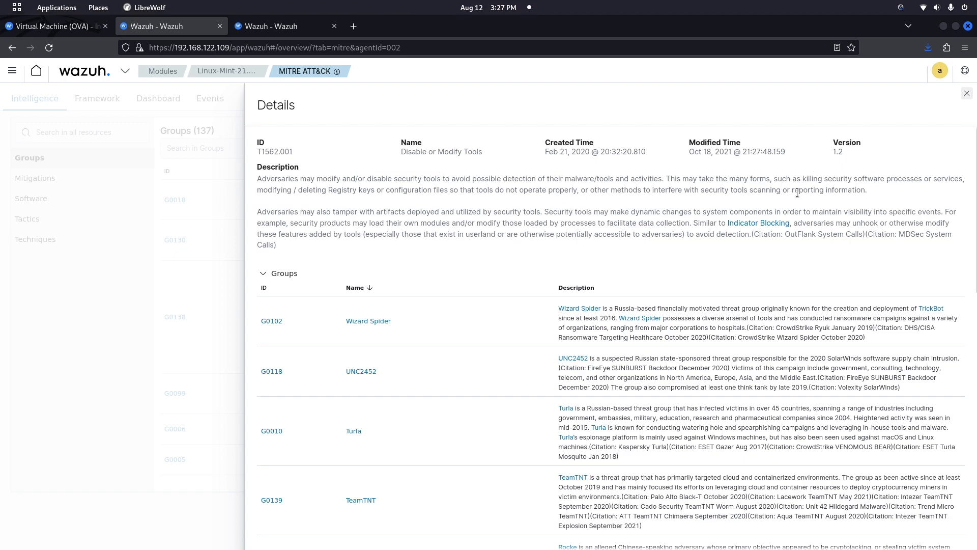
scroll(650, 283, down, 5)
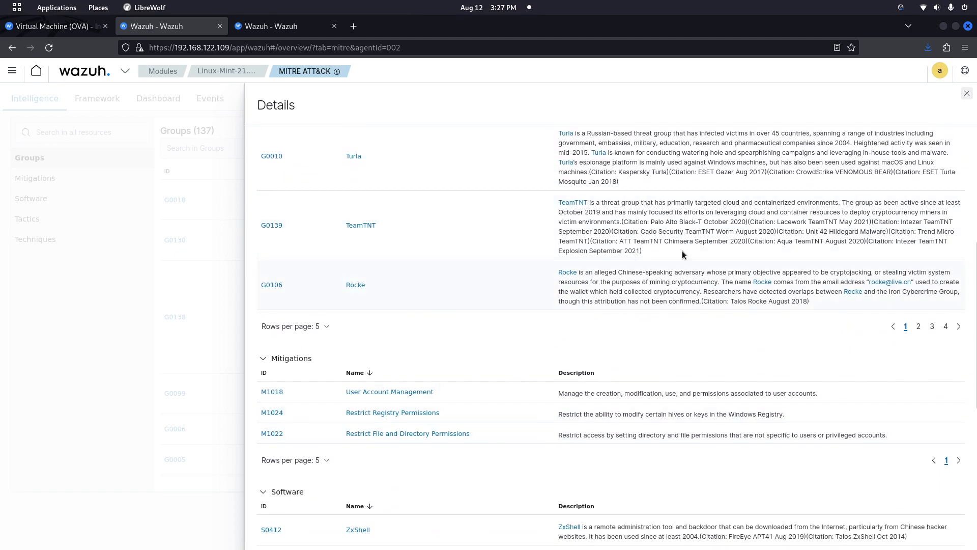
scroll(402, 315, up, 2)
scroll(370, 261, up, 3)
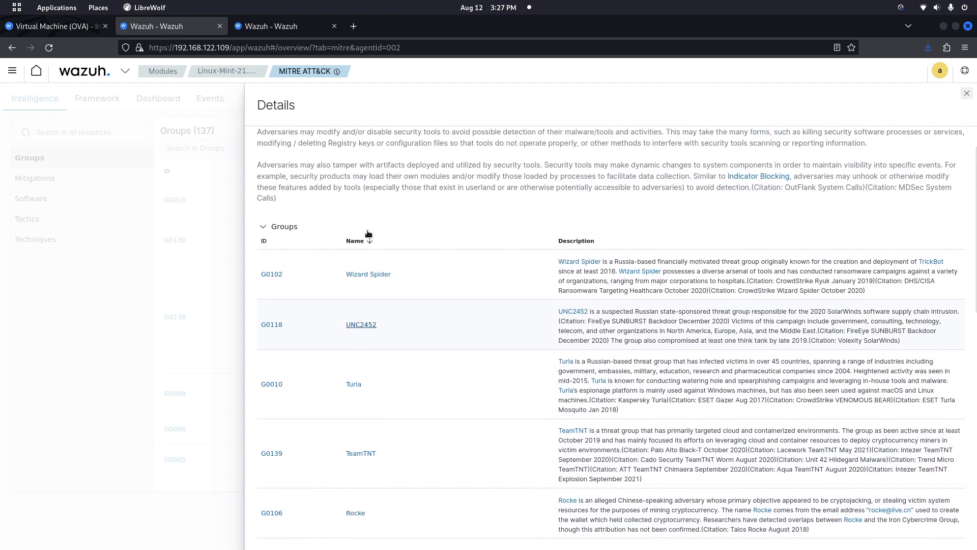
scroll(347, 372, down, 1)
scroll(338, 426, down, 2)
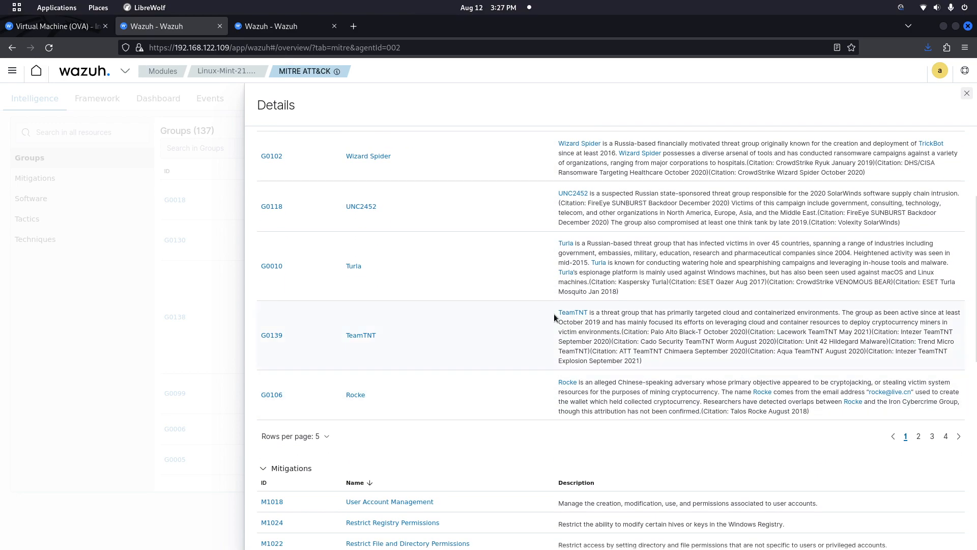
scroll(554, 316, up, 3)
scroll(545, 326, down, 4)
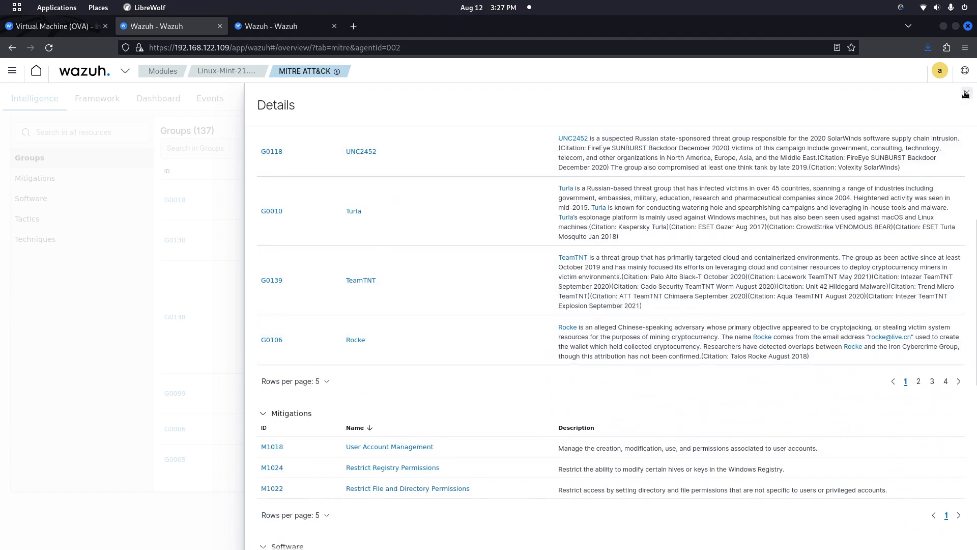
click(966, 94)
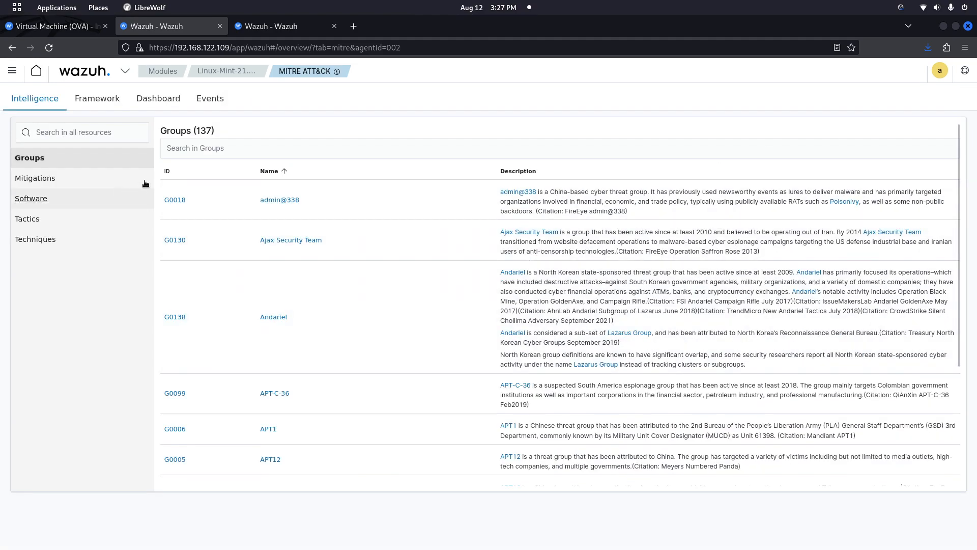
Step: Review the MITRE intelligence mitigations list and return to the Linux Mint agent's overview
click(38, 178)
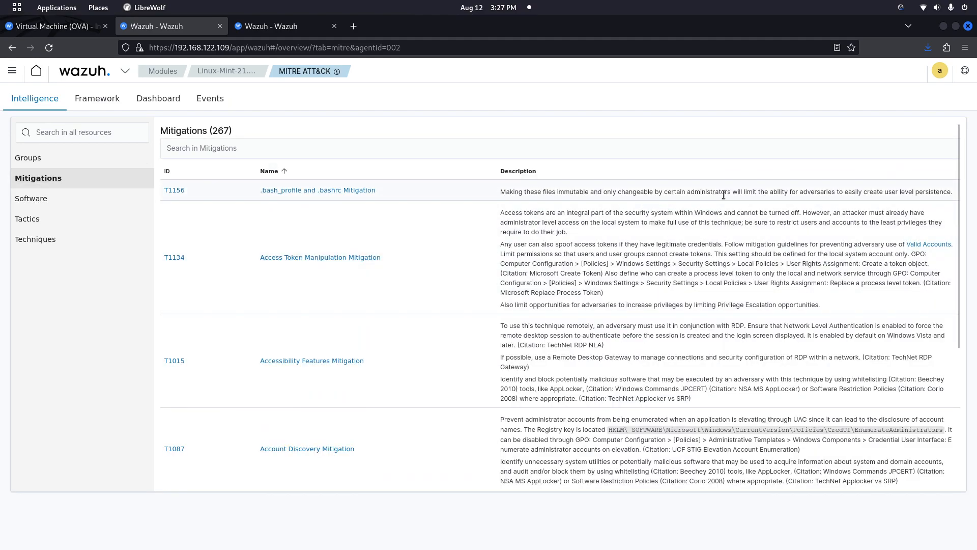
scroll(394, 198, down, 1)
scroll(392, 194, up, 1)
click(256, 71)
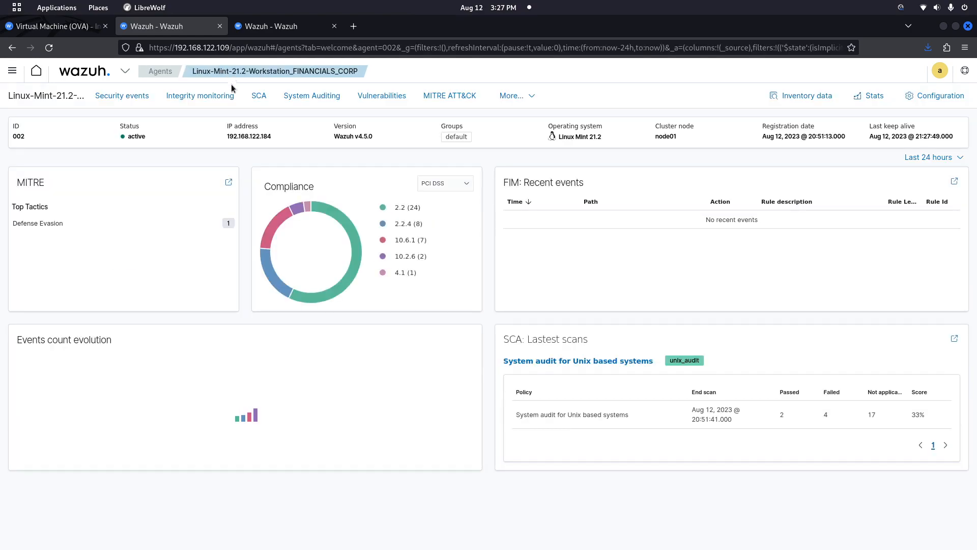
Step: View the Linux Mint agent's System auditing and Security events dashboards, and return to its overview
click(312, 95)
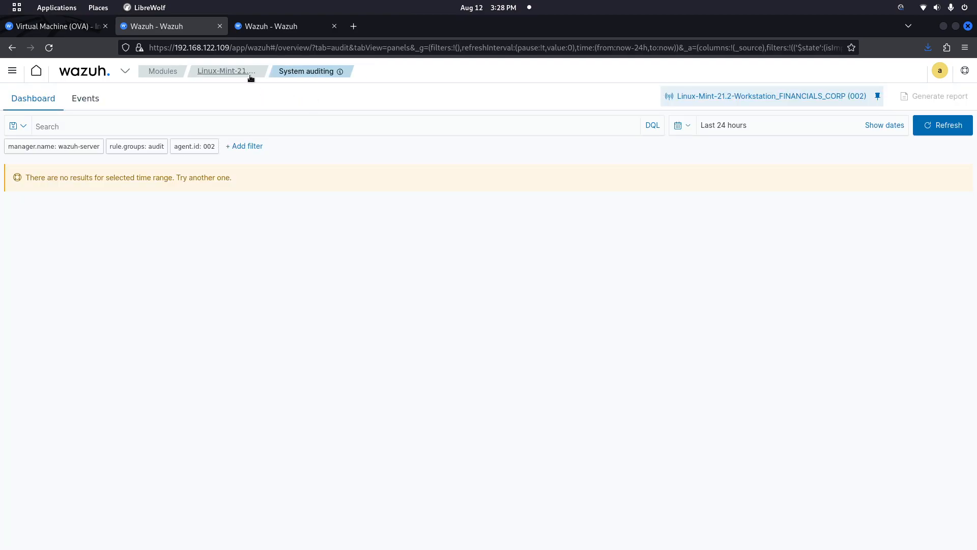
click(193, 75)
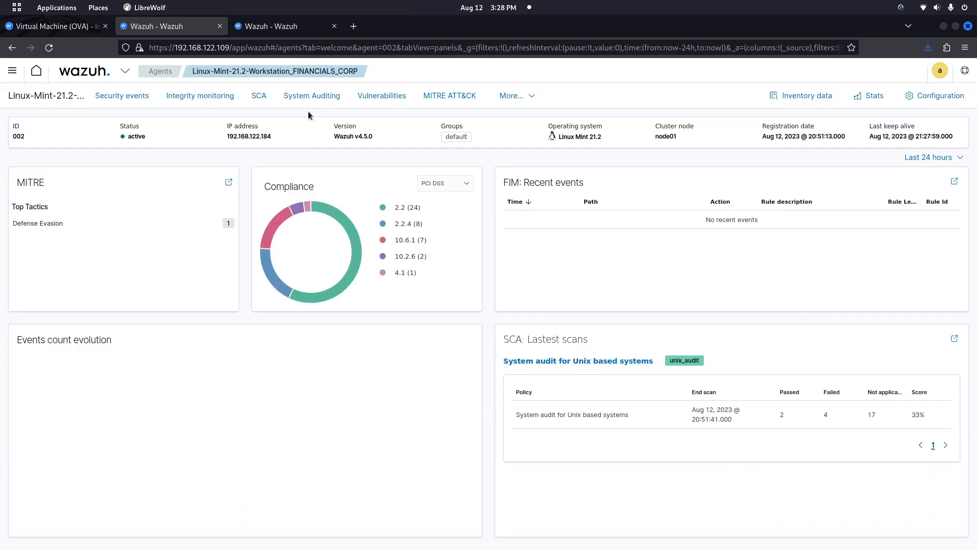
click(122, 96)
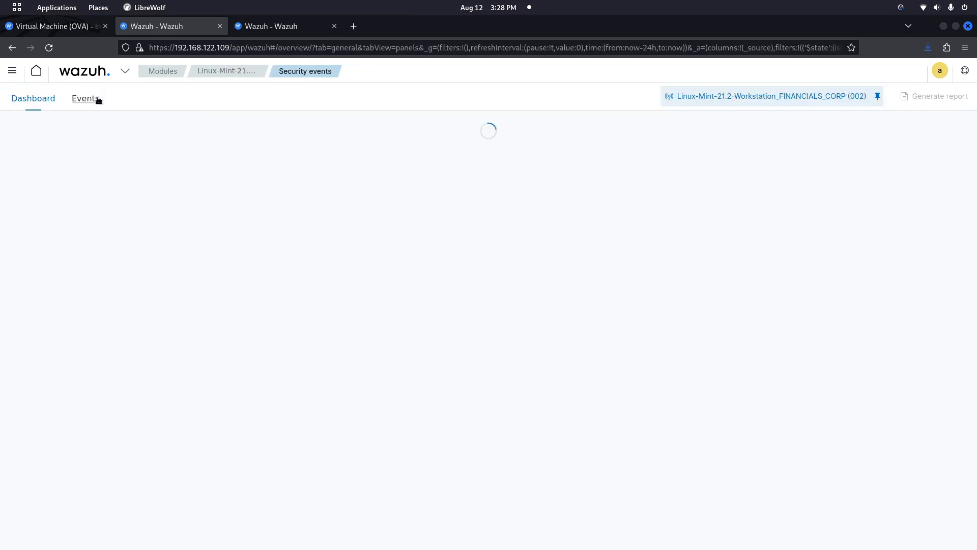
click(219, 72)
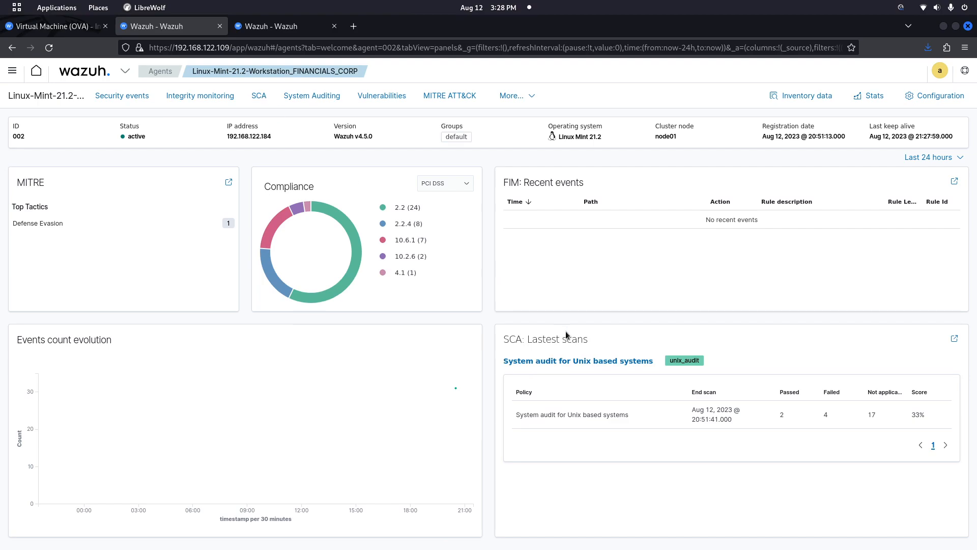
Step: Open the Linux Mint agent's security configuration assessment and view its events and inventory
click(525, 338)
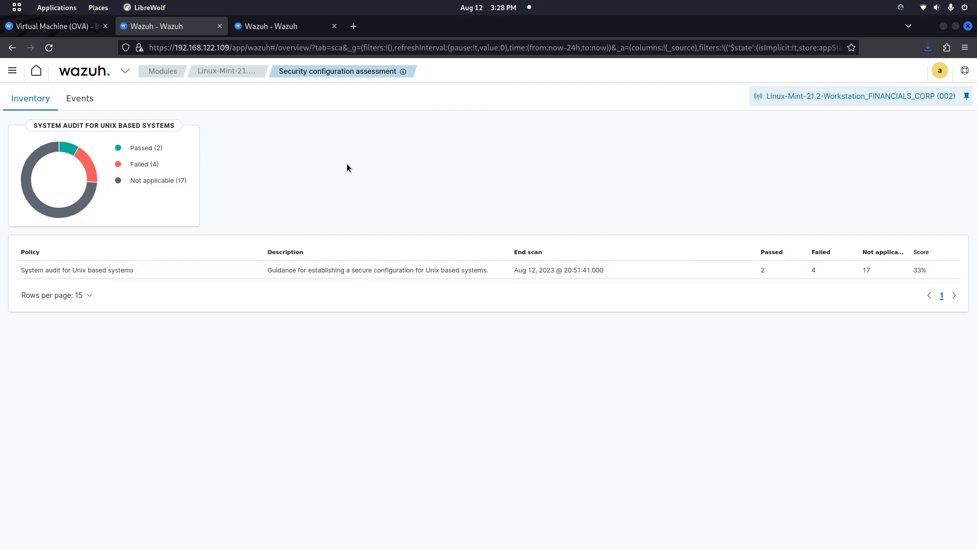
click(81, 99)
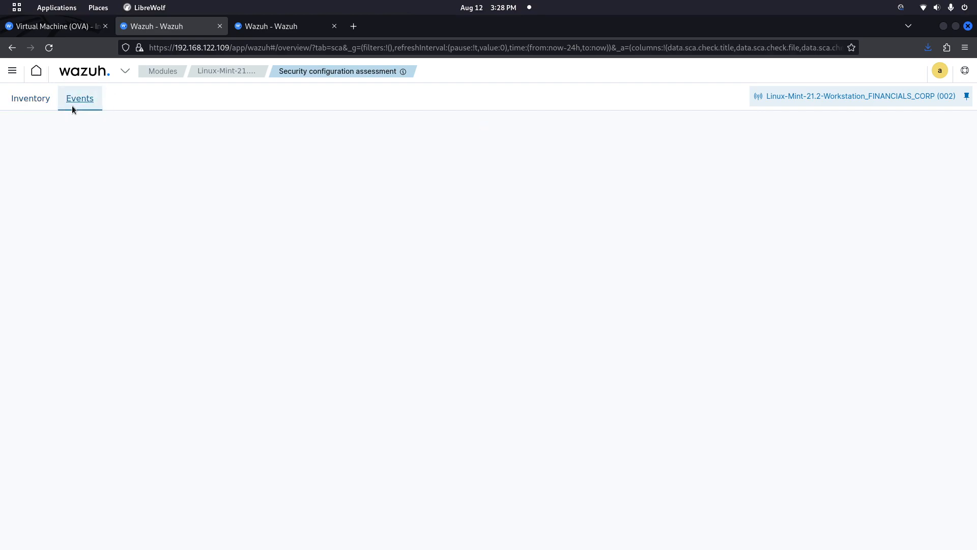
click(36, 105)
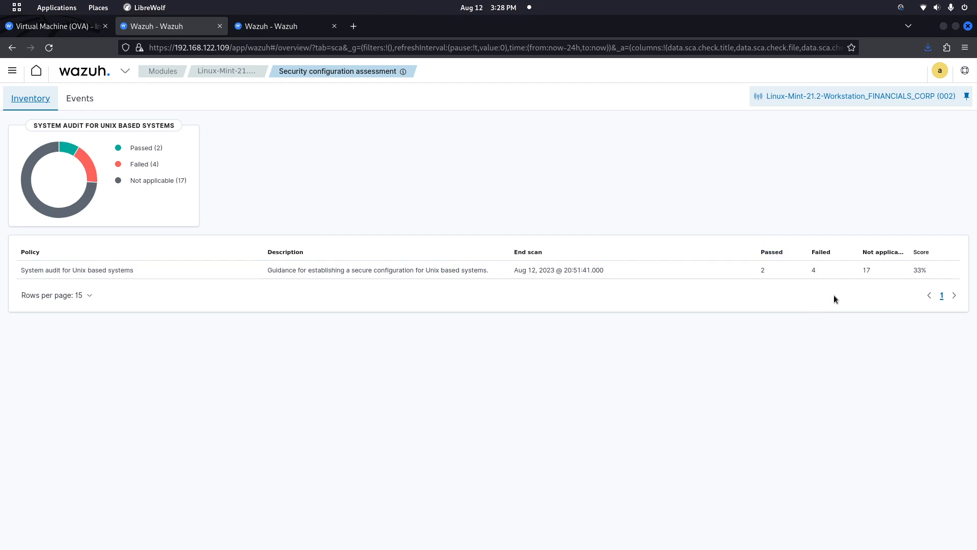
Step: Open the System audit for Unix based systems policy and filter its checks to the passed ones
click(811, 271)
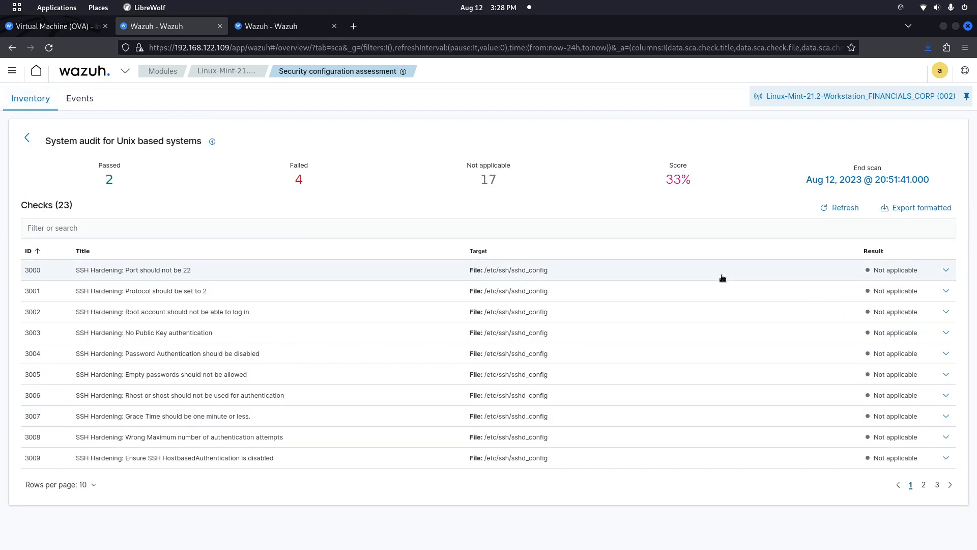
right_click(885, 468)
click(877, 517)
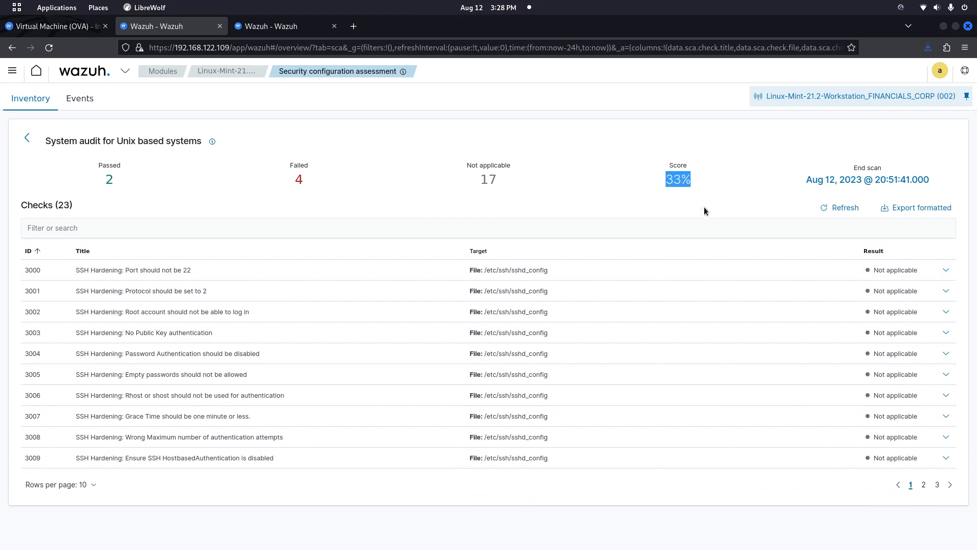
click(705, 189)
click(660, 179)
click(110, 180)
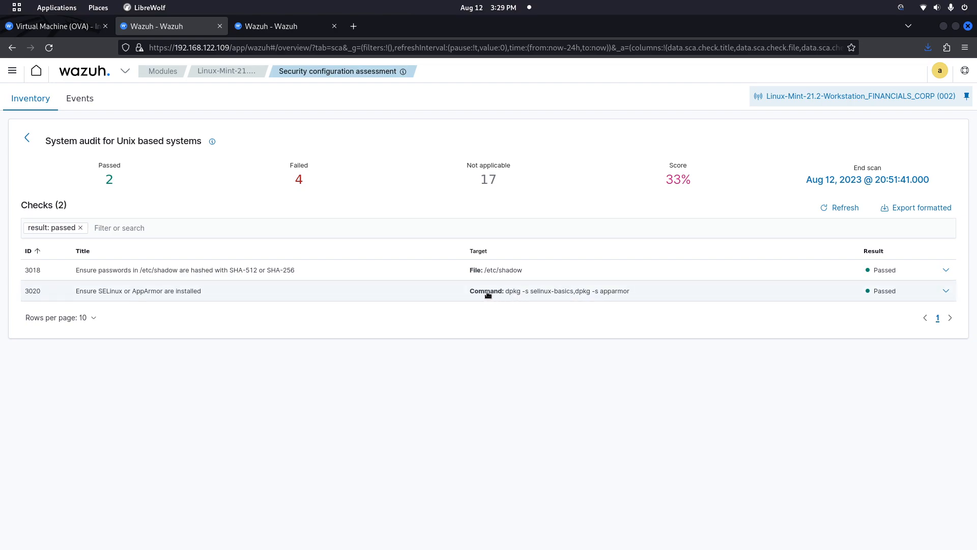
Step: Return to the Linux Mint agent's overview and open the Wazuh-Agent-Workstation console in Virtual Machine Manager
click(211, 74)
drag(393, 27, 562, 58)
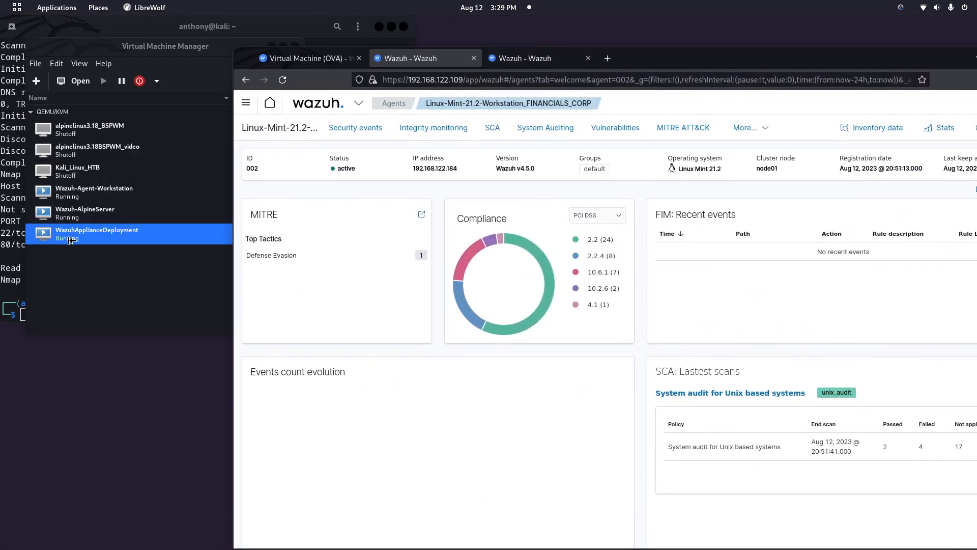
click(66, 274)
double_click(125, 197)
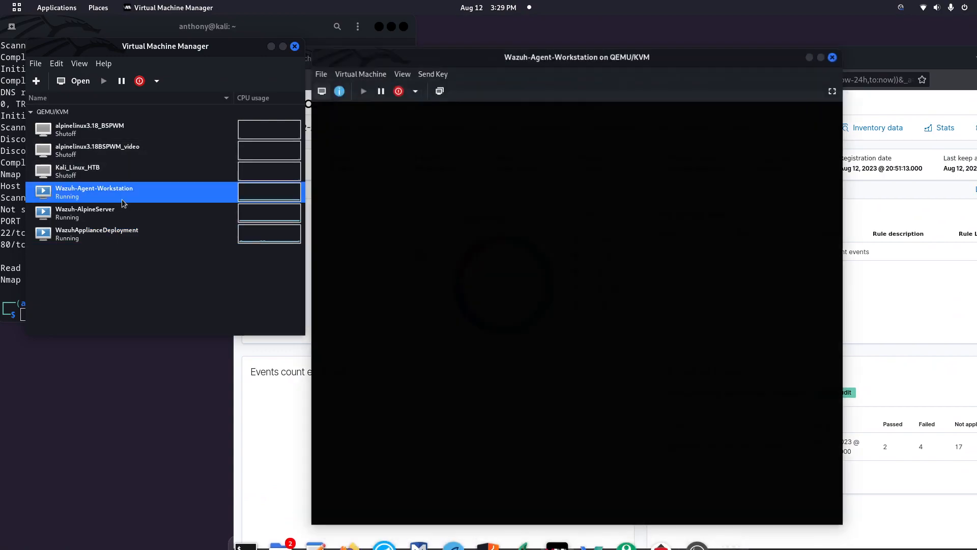
Step: Unlock the workstation virtual machine with the account password, review its terminal output, and close the console window
click(582, 304)
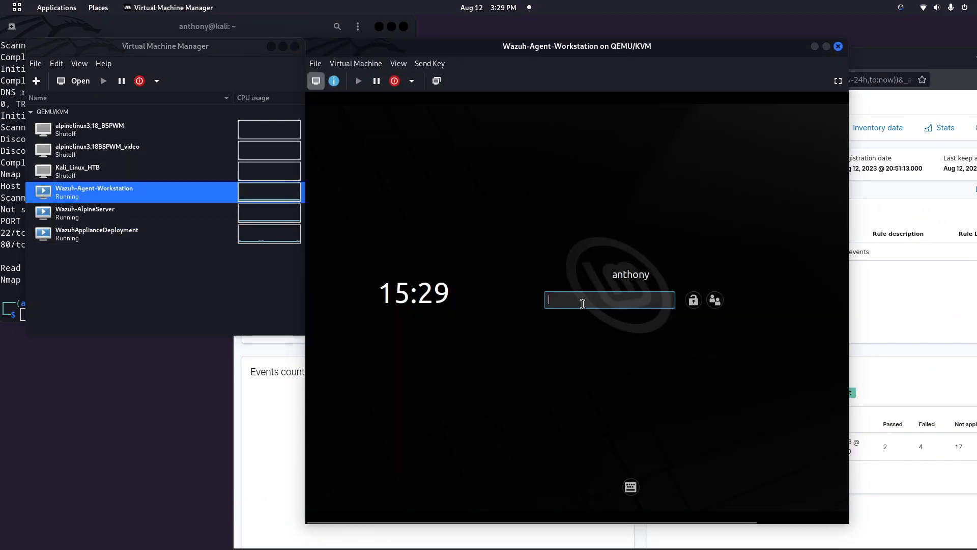
text(•••)
key(Return)
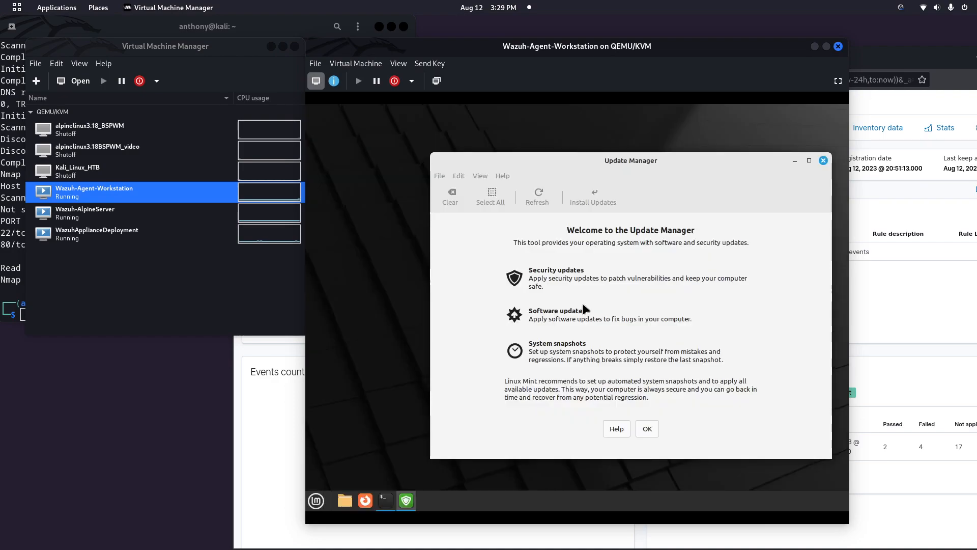
drag(702, 50, 402, 36)
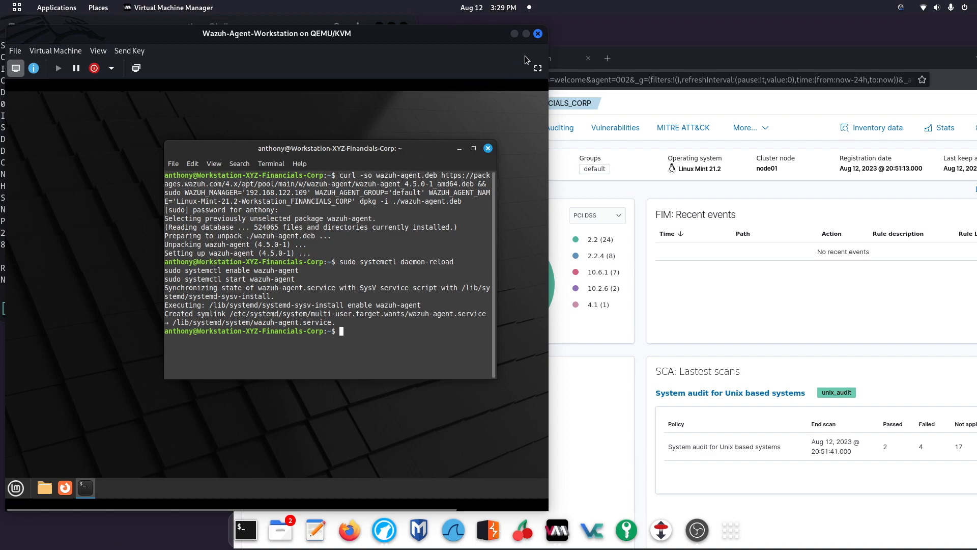
click(538, 34)
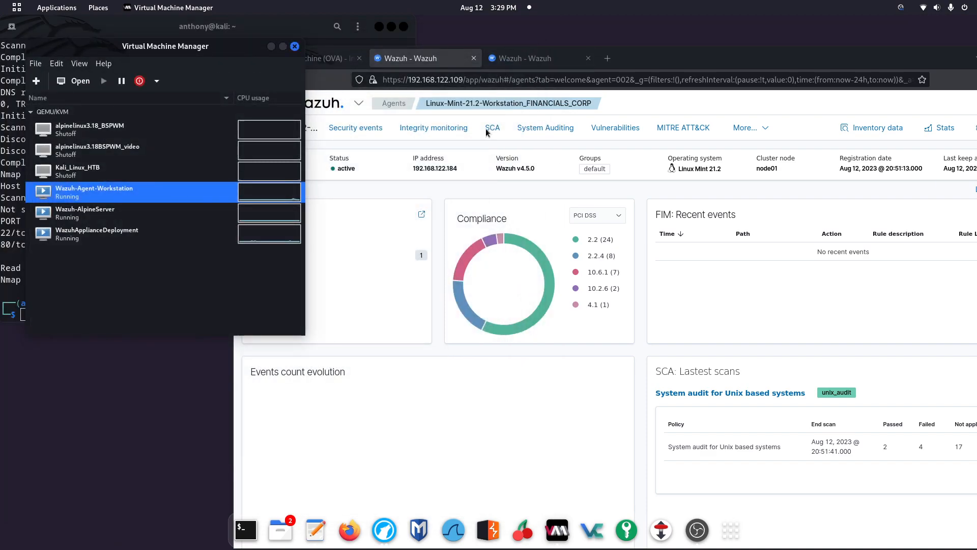
Step: Open the Linux Mint agent's integrity monitoring dashboard, set its time range to Today, and refresh it
drag(676, 59, 592, 2)
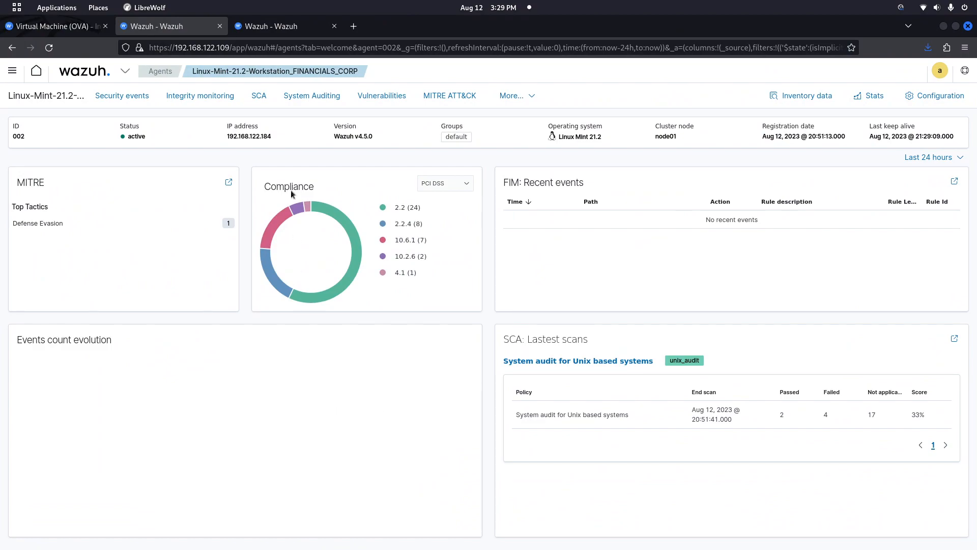
click(208, 99)
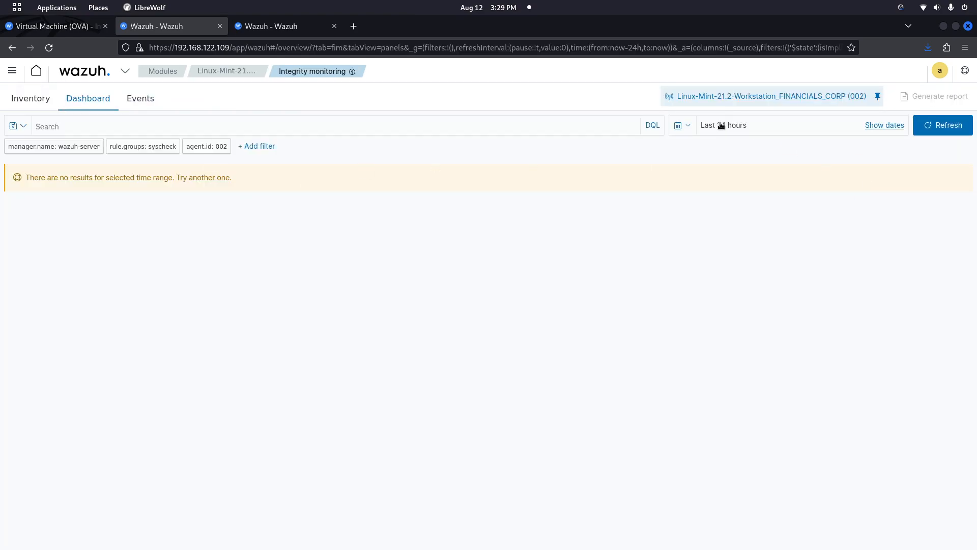
click(888, 134)
click(788, 125)
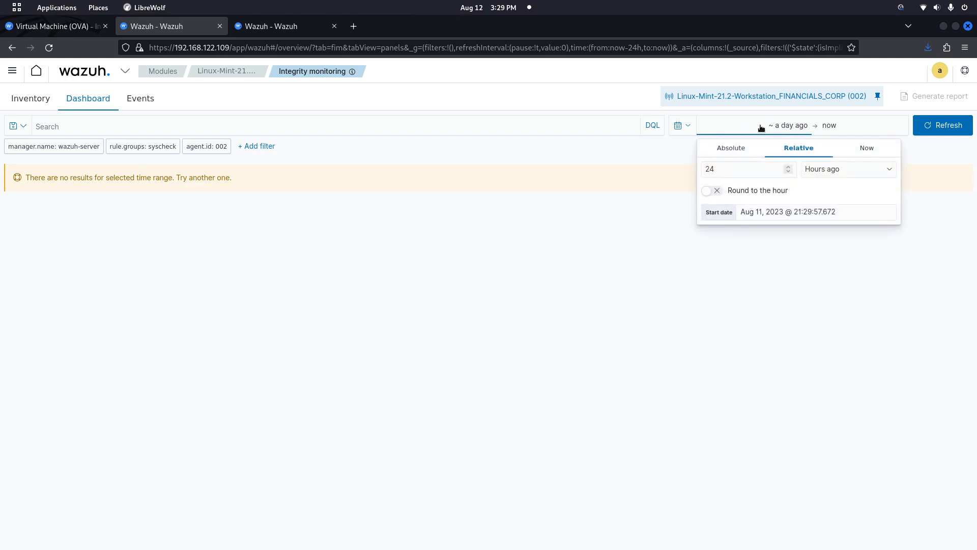
click(685, 127)
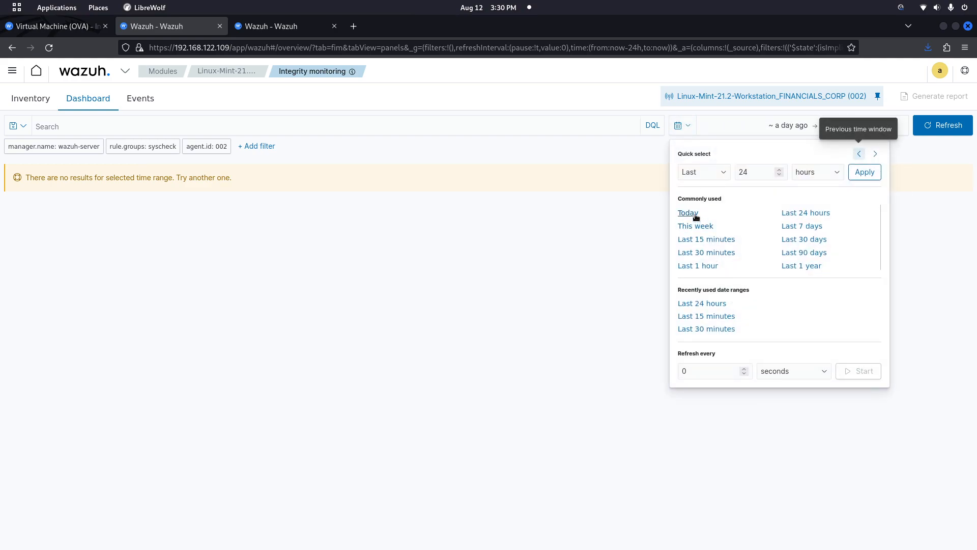
click(692, 214)
click(934, 133)
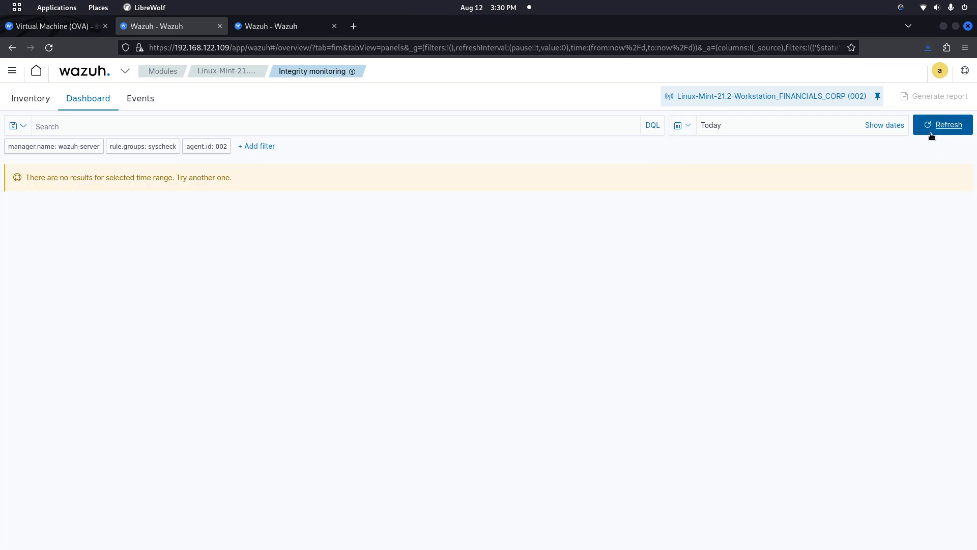
drag(49, 176, 286, 181)
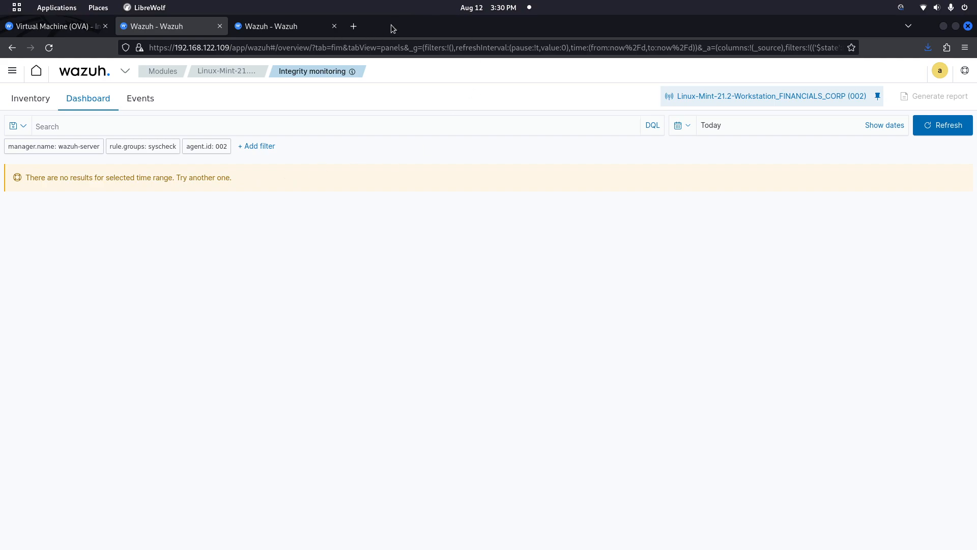
Step: Search the web for "sbin no login for root" in a new browser tab and close the tab after viewing the results
drag(370, 25, 434, 26)
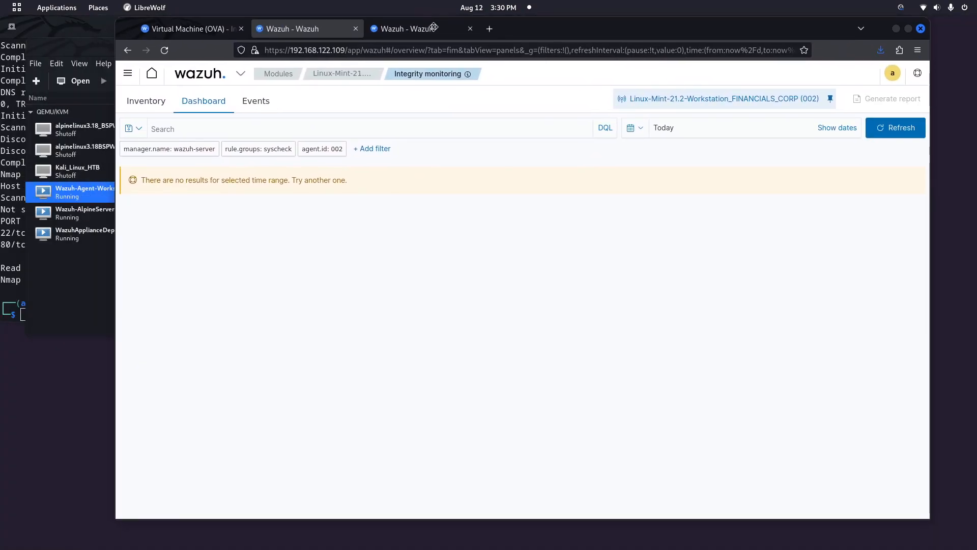
click(489, 29)
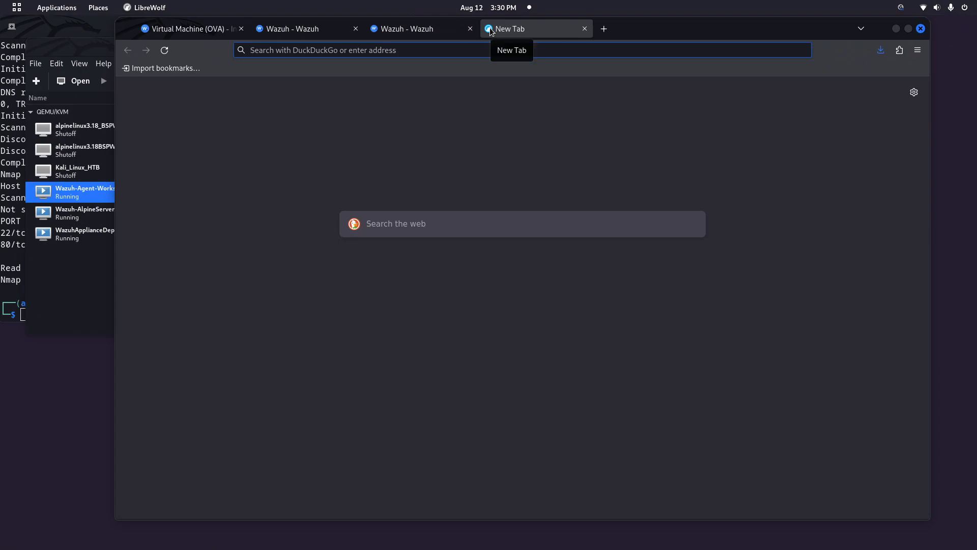
text(/s)
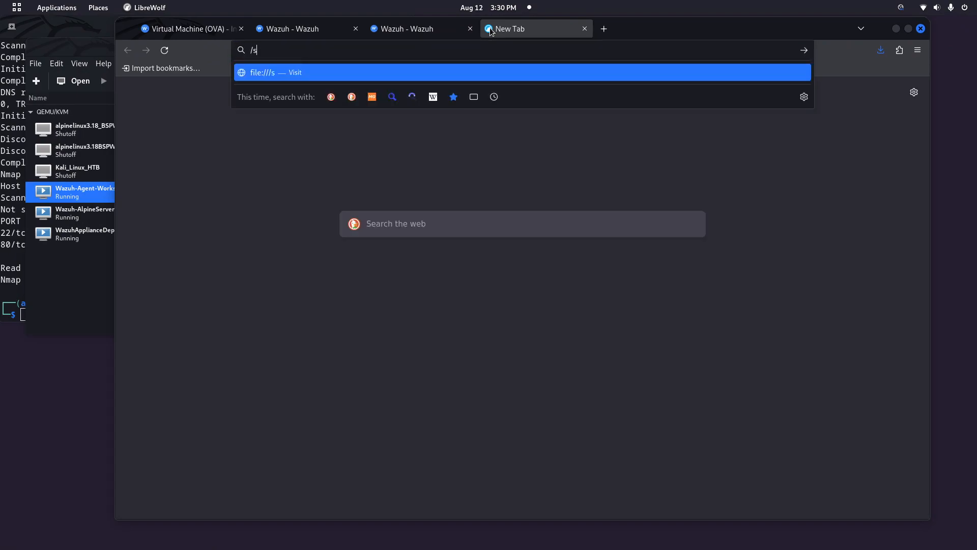
text(bin no login for root)
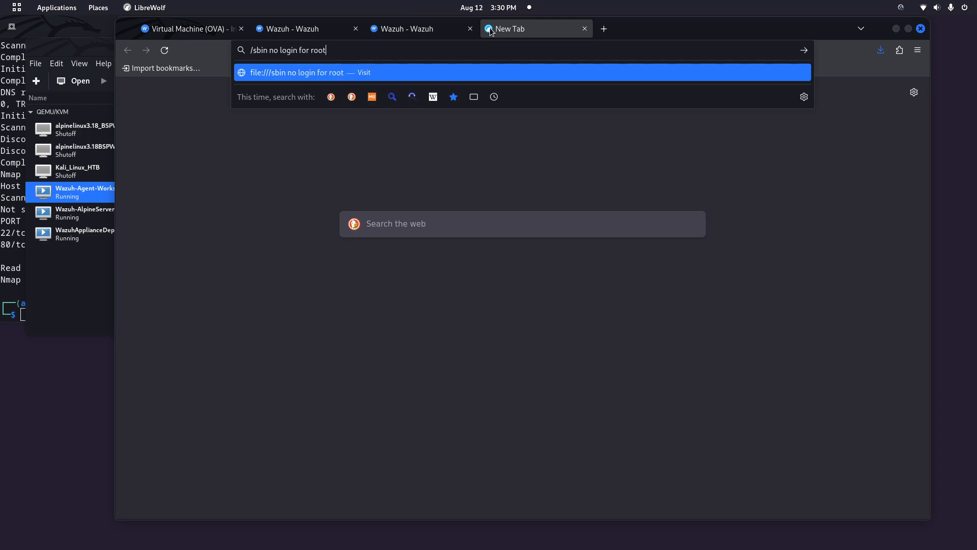
key(Return)
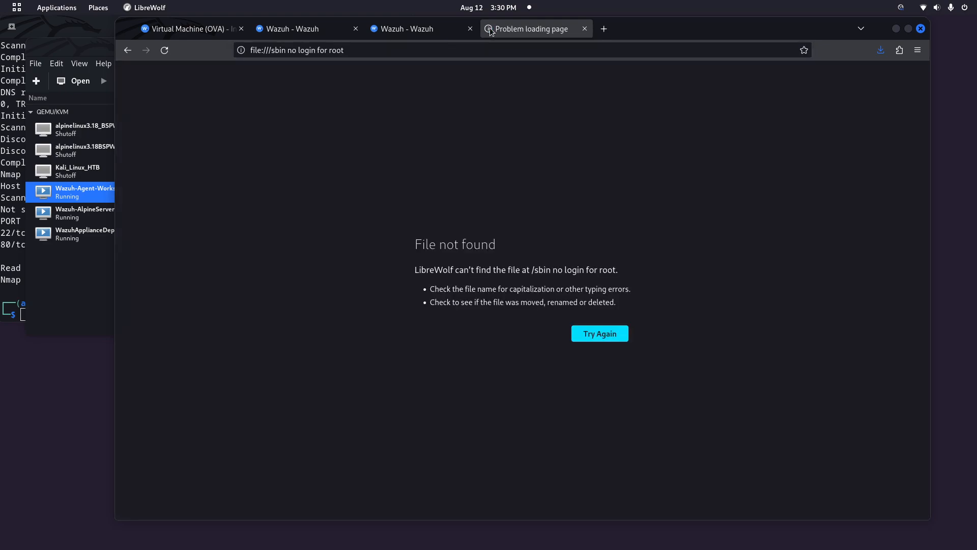
click(272, 50)
click(271, 50)
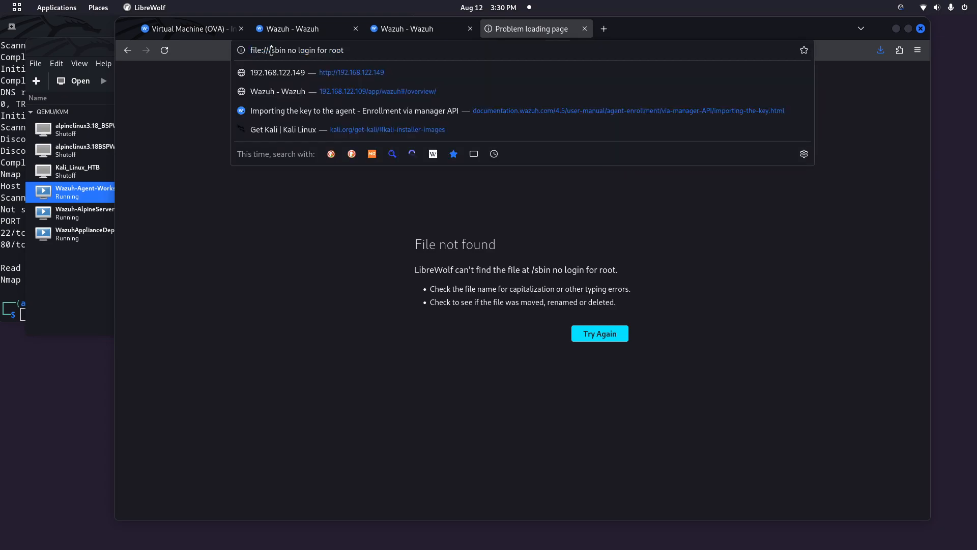
key(shift+Home)
key(BackSpace)
key(Return)
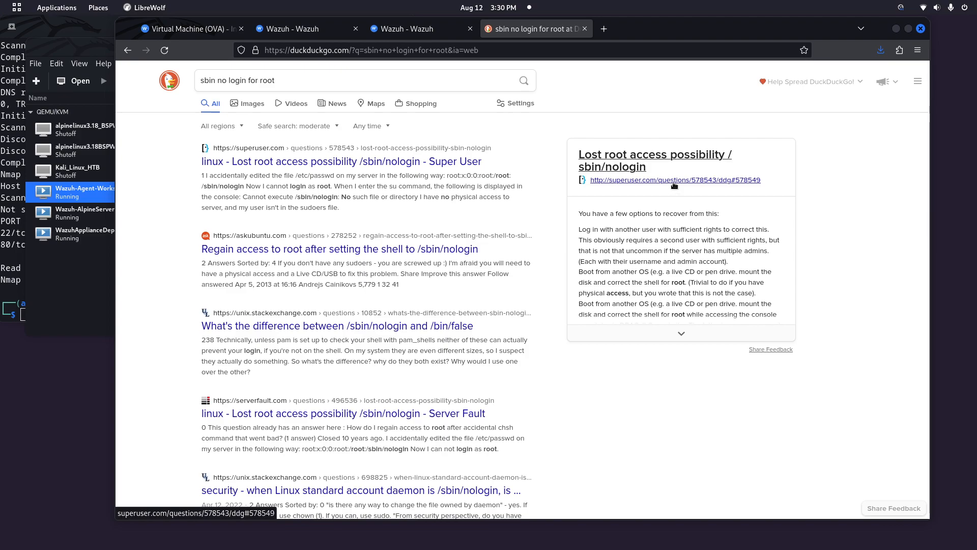
middle_click(505, 33)
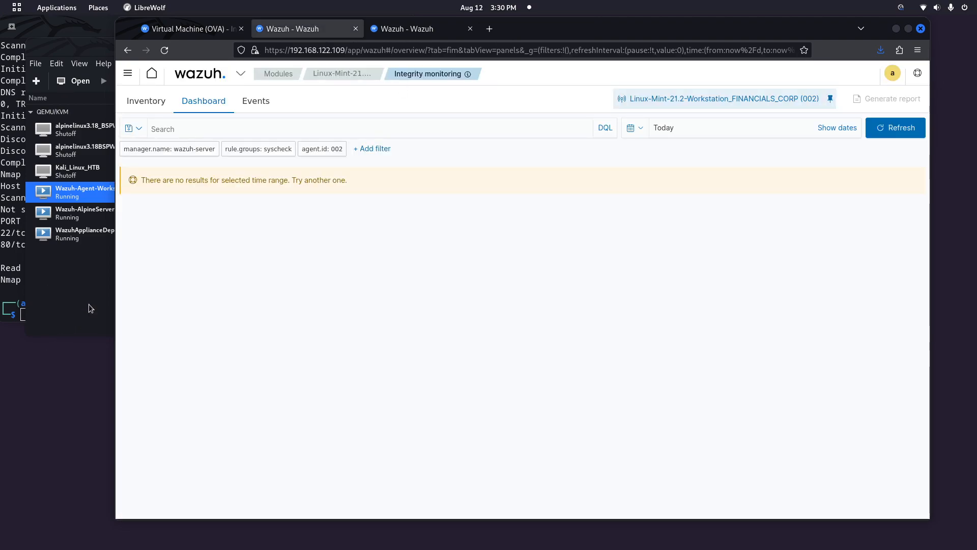
Step: Open the Wazuh-Agent-Workstation console from Virtual Machine Manager and enlarge its terminal window to fill the desktop
click(89, 304)
double_click(121, 187)
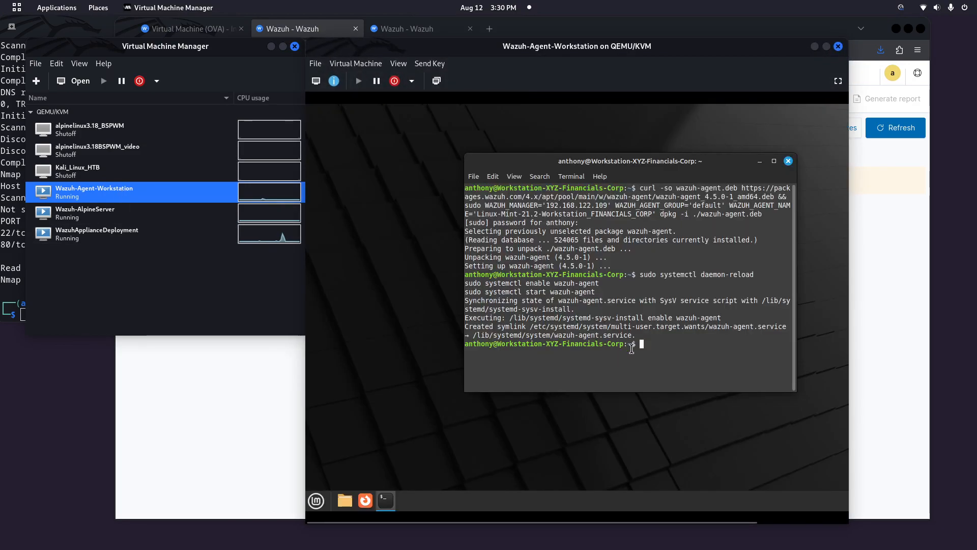
drag(619, 147, 464, 117)
drag(505, 160, 347, 114)
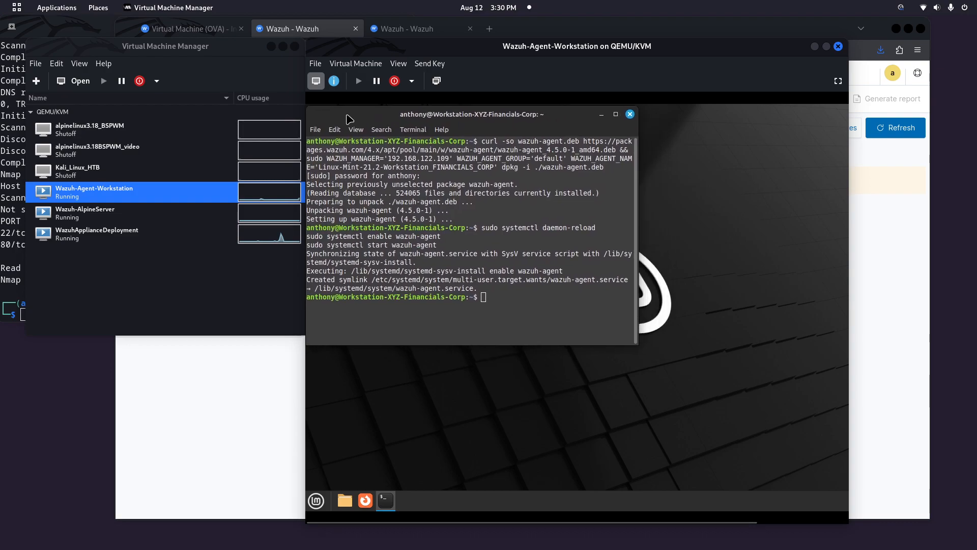
drag(637, 345, 835, 490)
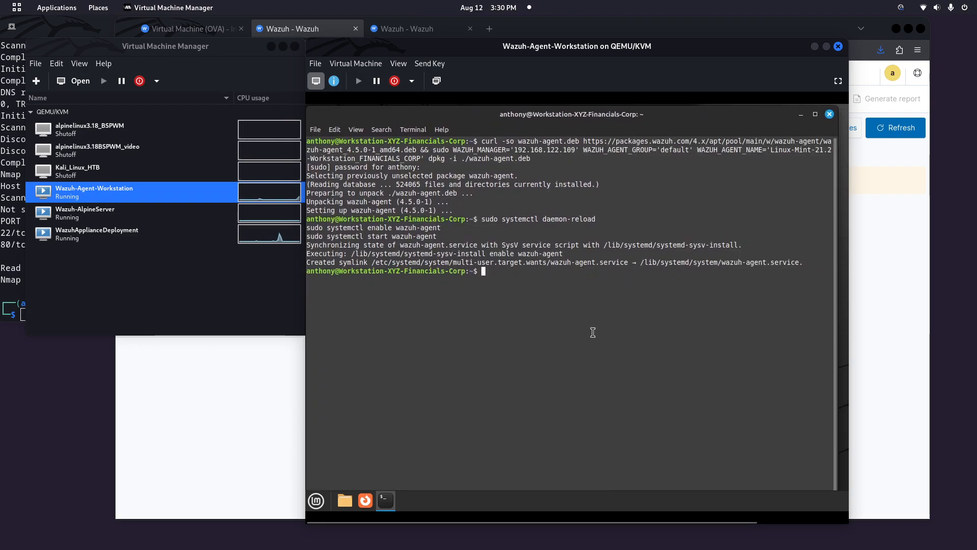
Step: Try to start vim in the workstation's terminal with sudo, cancel at the password prompt, and try without sudo
text(cd)
key(BackSpace)
key(BackSpace)
text(na)
key(BackSpace)
key(BackSpace)
text(sudo )
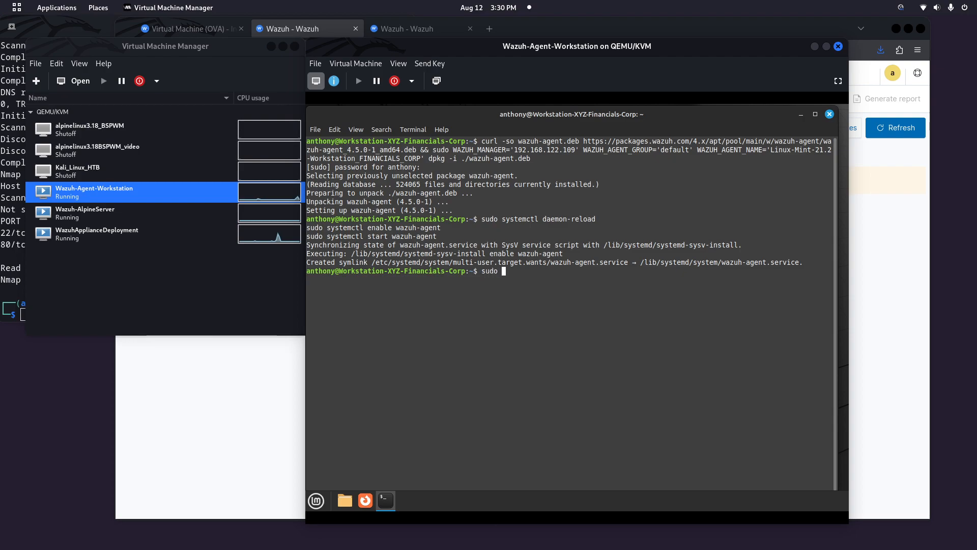
text(vim)
key(Return)
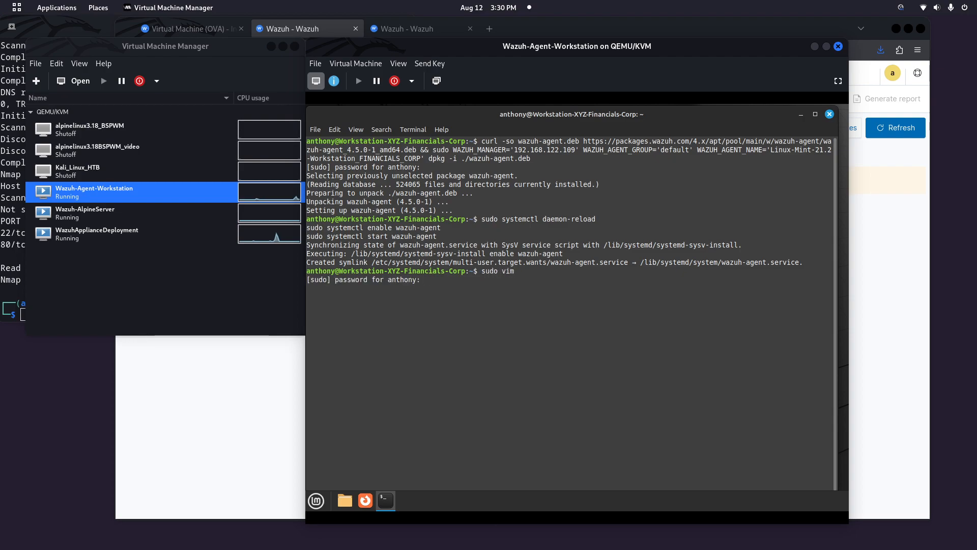
key(ctrl+c)
text(v)
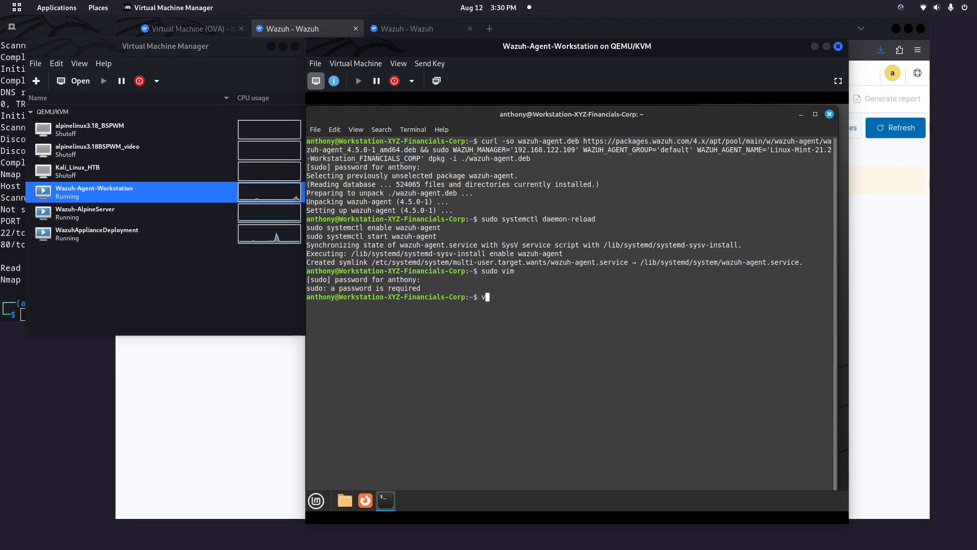
text(im)
key(Return)
Step: Install vim with sudo apt install vim, entering the account password and accepting the installation
text(sudo apt install vim)
key(Return)
text(********)
key(Return)
key(Return)
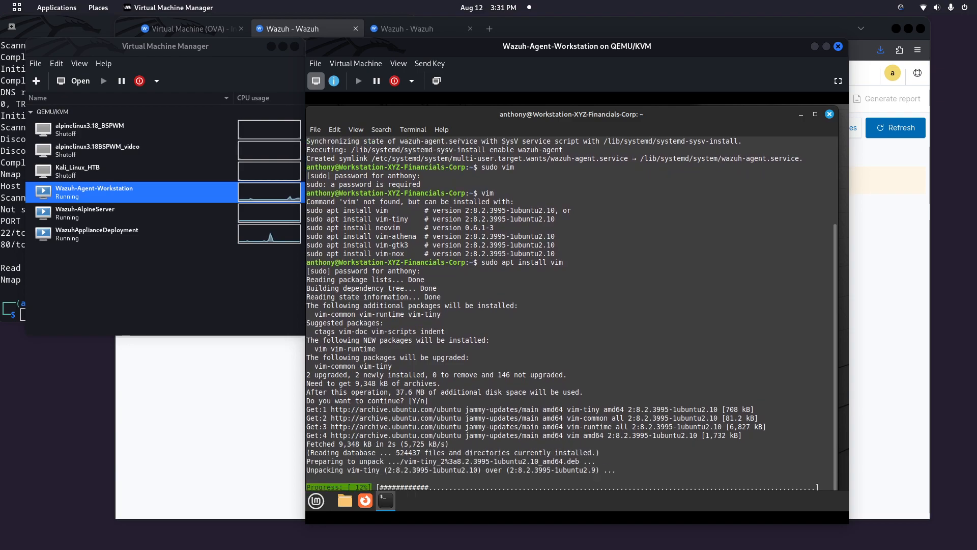
Step: Open /etc/passwd with sudo vim and highlight the daemon account's home directory and nologin shell
text(sudo)
key(ctrl+l)
text(vim /etc/passwd)
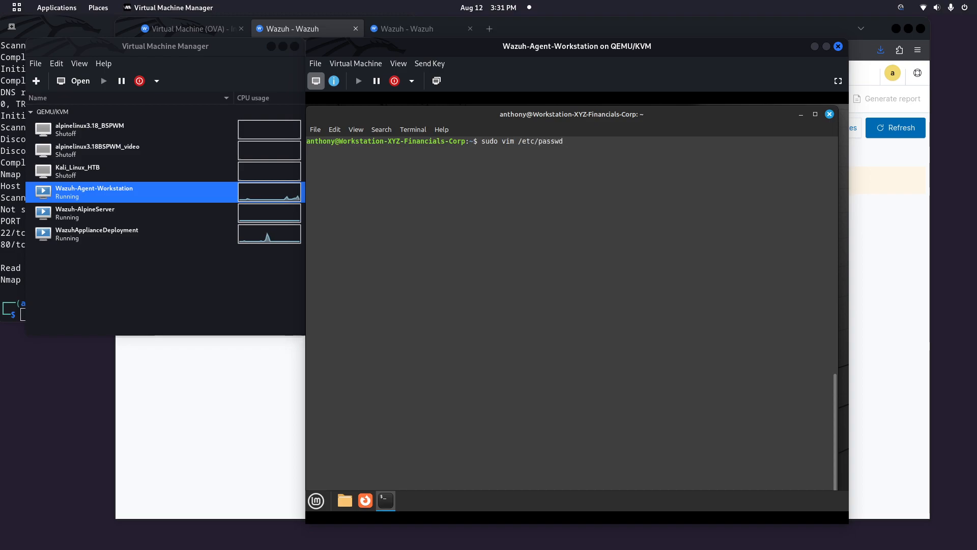
key(Return)
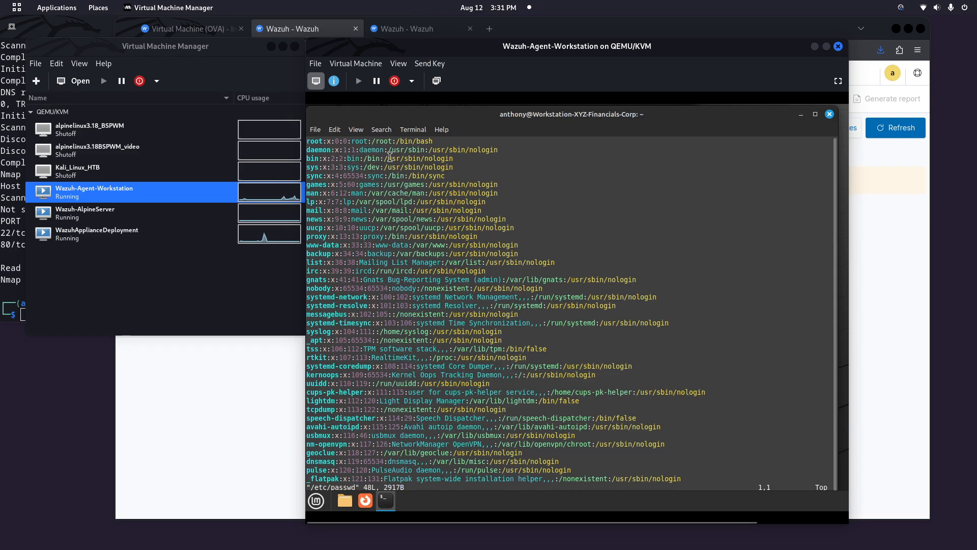
drag(388, 151, 499, 153)
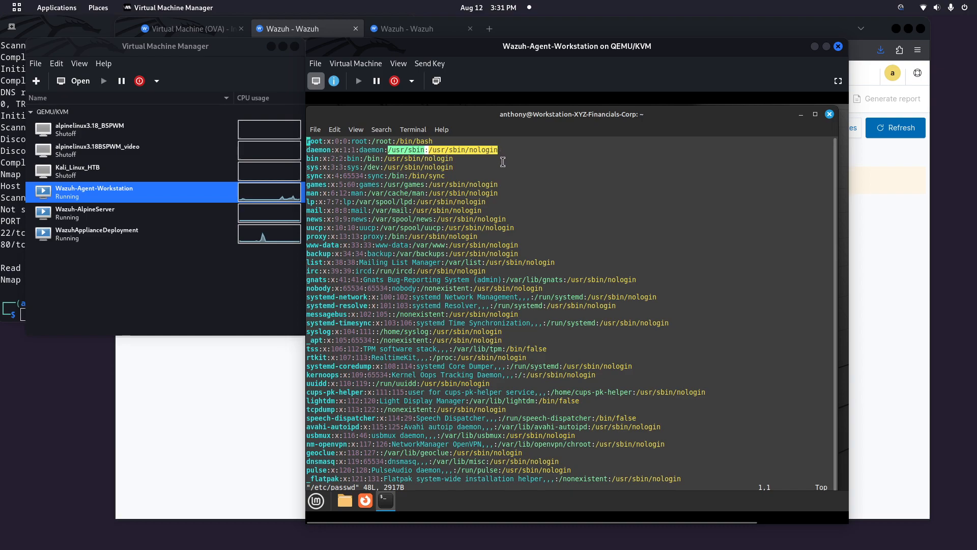
click(503, 164)
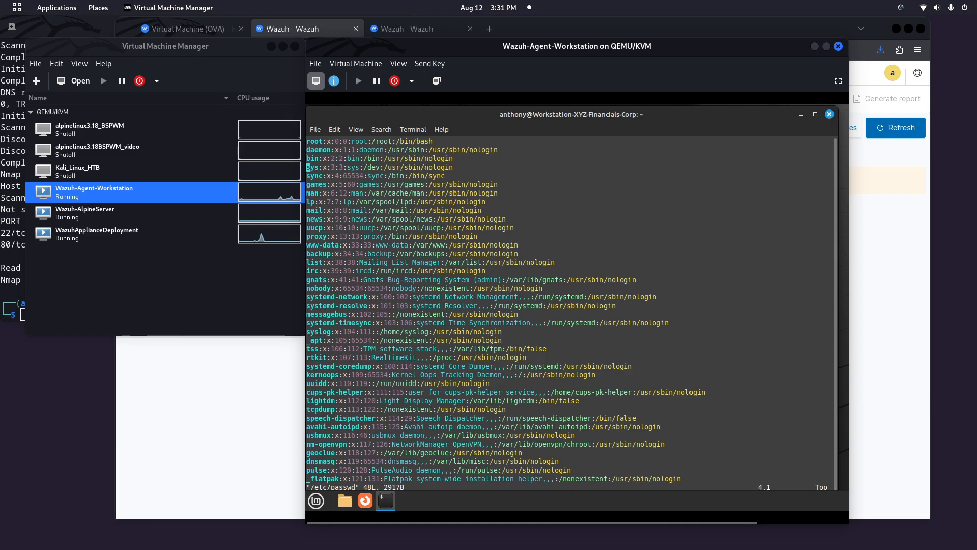
Step: Enter vim's insert mode and move the cursor to the home directory path in the root entry of /etc/passwd
key(i)
key(Right)
key(Right)
key(Right)
key(Right)
key(Right)
key(Right)
key(Right)
key(Right)
key(Right)
key(Right)
key(Right)
key(Right)
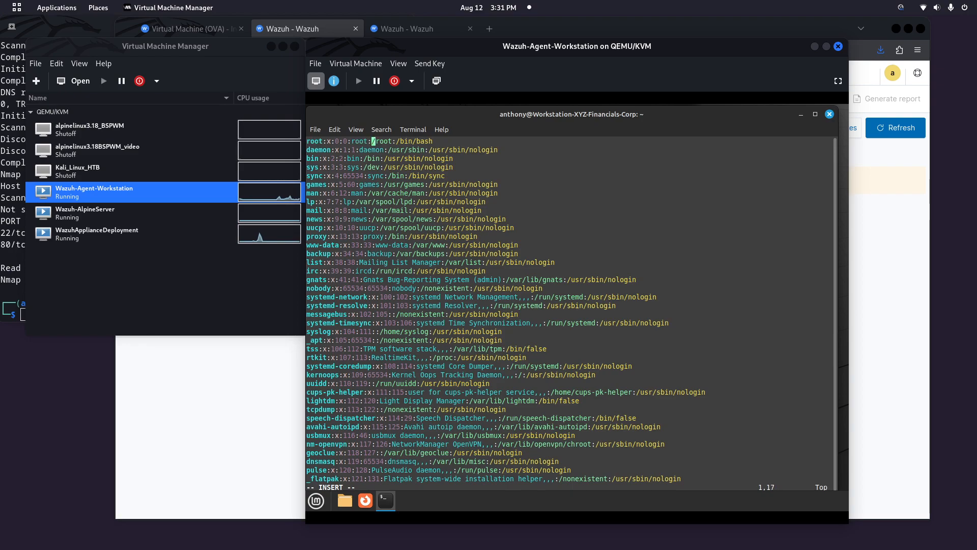
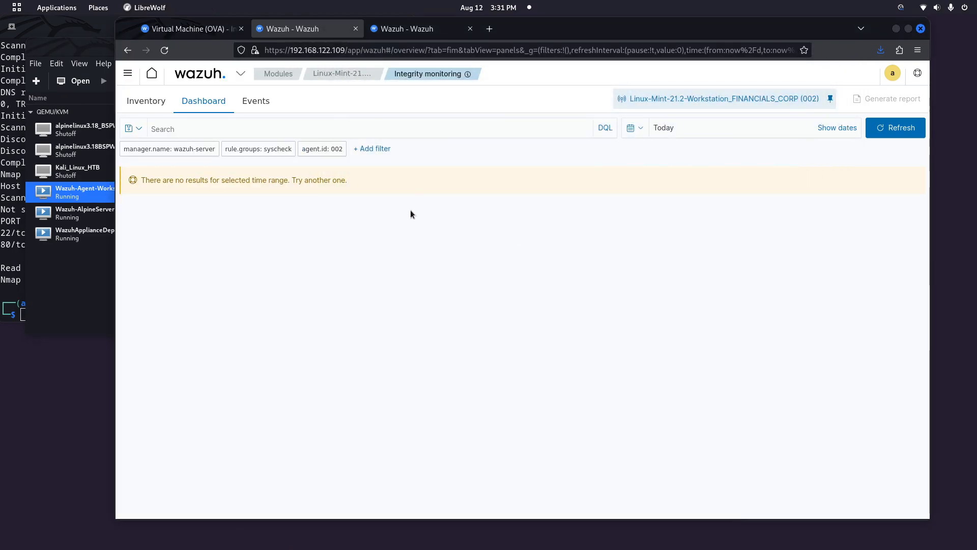
Step: Refresh the integrity monitoring dashboard in the browser and return to the Linux Mint agent's overview
click(895, 127)
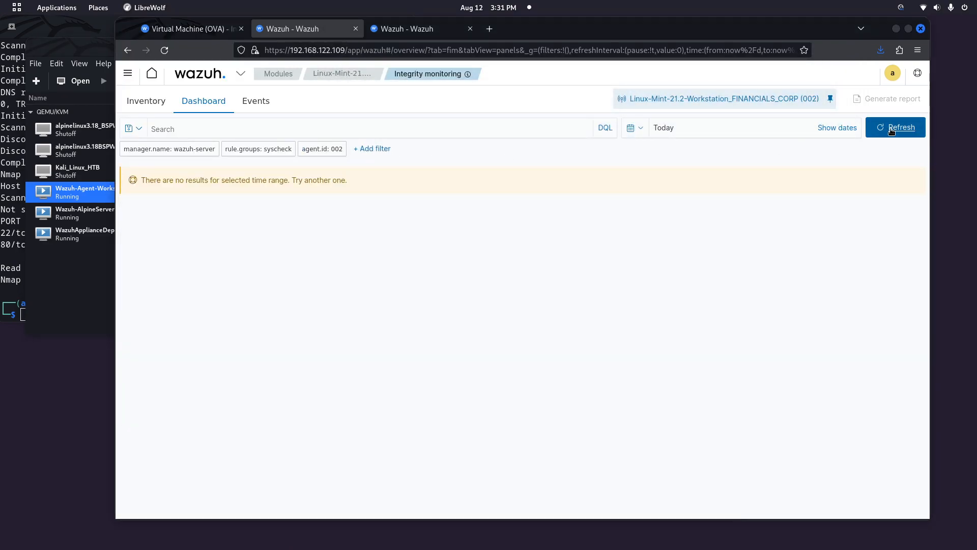
click(894, 127)
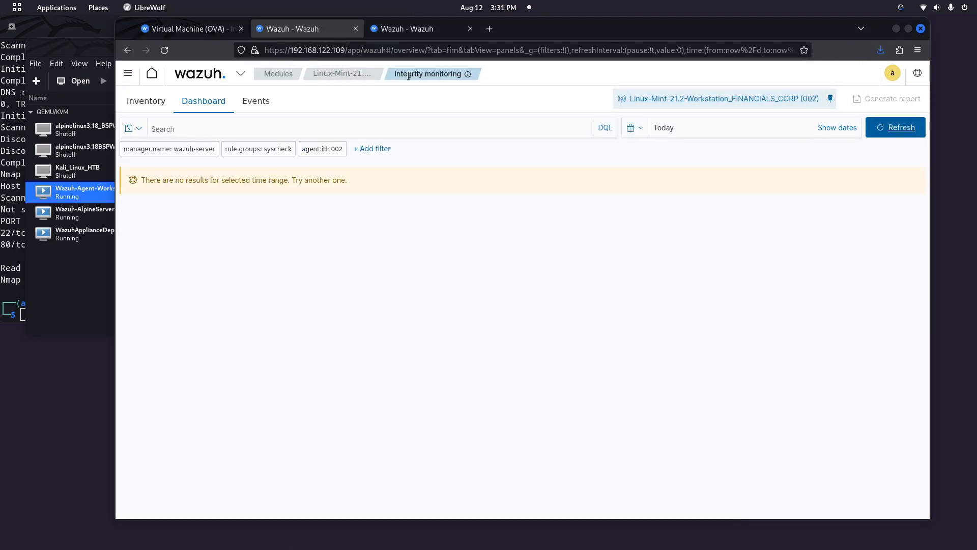
click(353, 74)
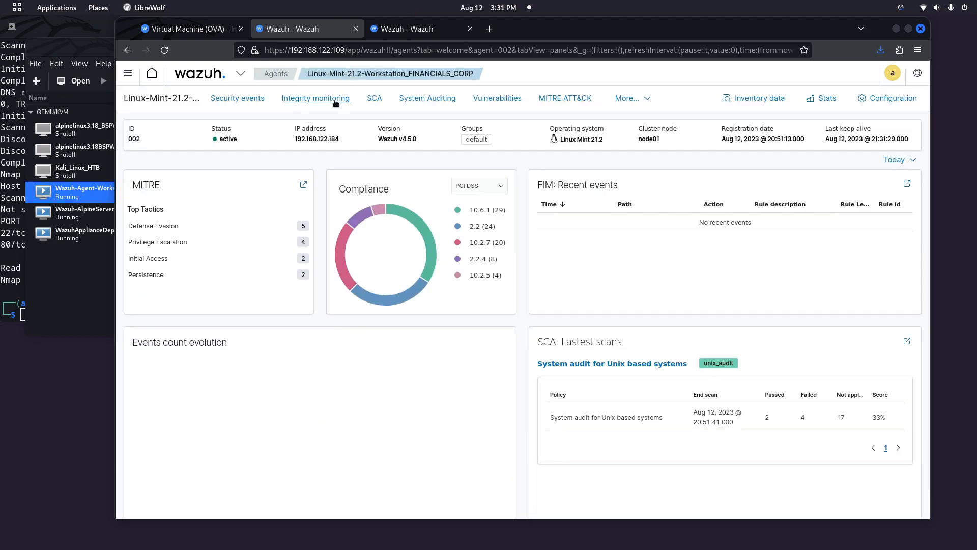
Step: Review the agent's events count evolution chart and open the list of its MITRE ATT&CK events
scroll(428, 369, down, 1)
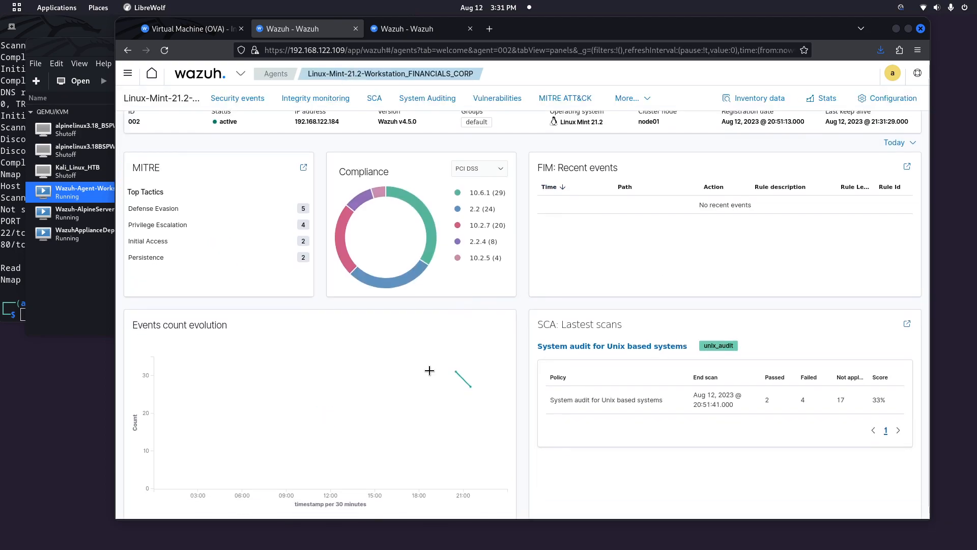
mouse_move(470, 376)
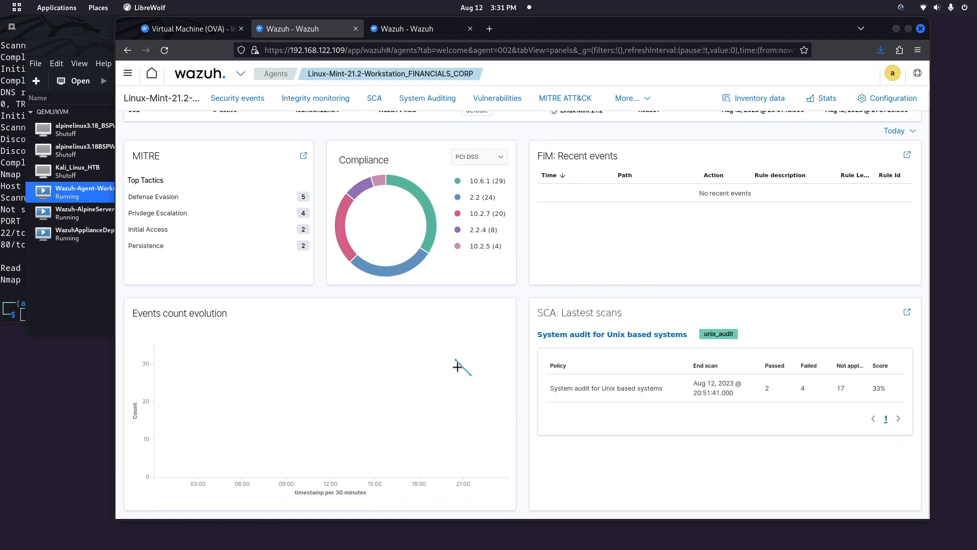
scroll(456, 363, up, 1)
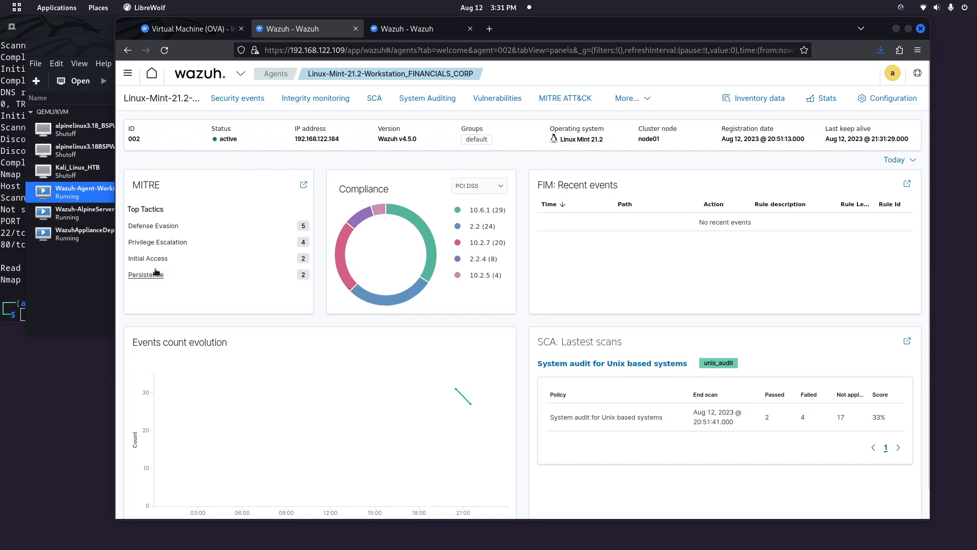
click(585, 104)
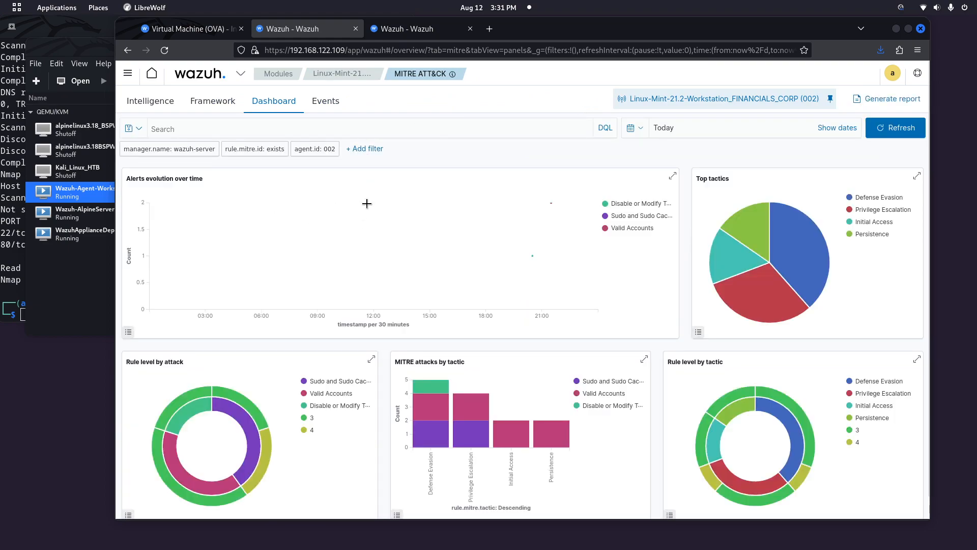
click(328, 102)
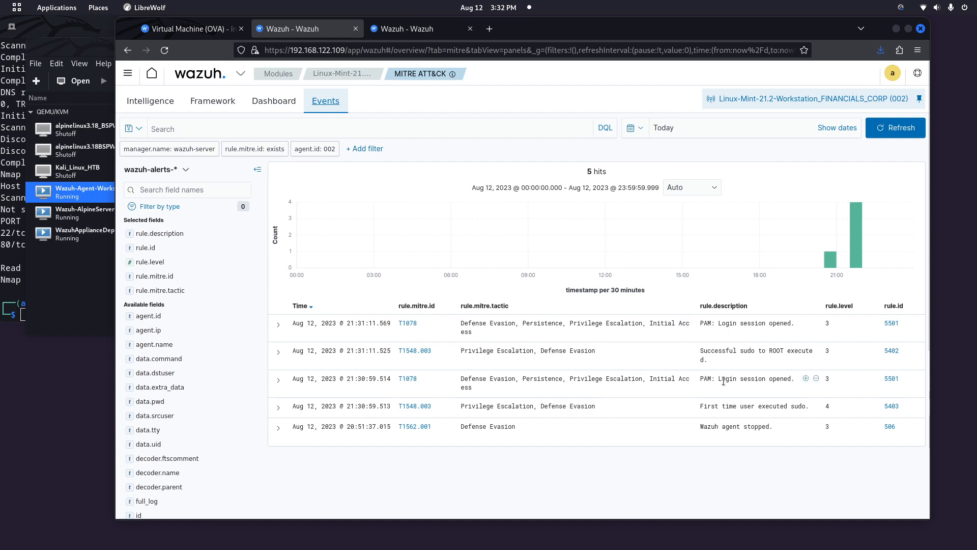
Step: Highlight the descriptions of the first-time sudo, PAM login session and successful sudo to ROOT events in the list
drag(703, 405, 805, 410)
click(740, 399)
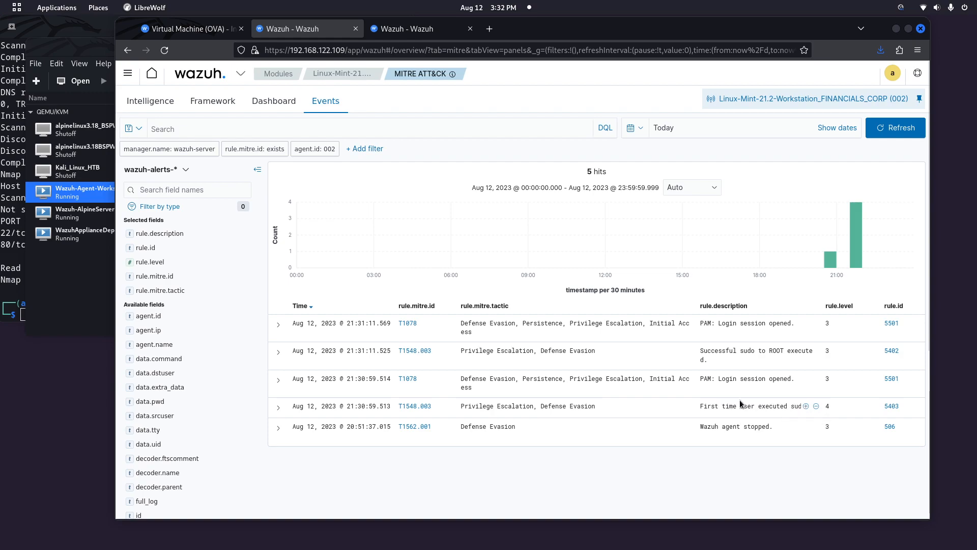
triple_click(745, 405)
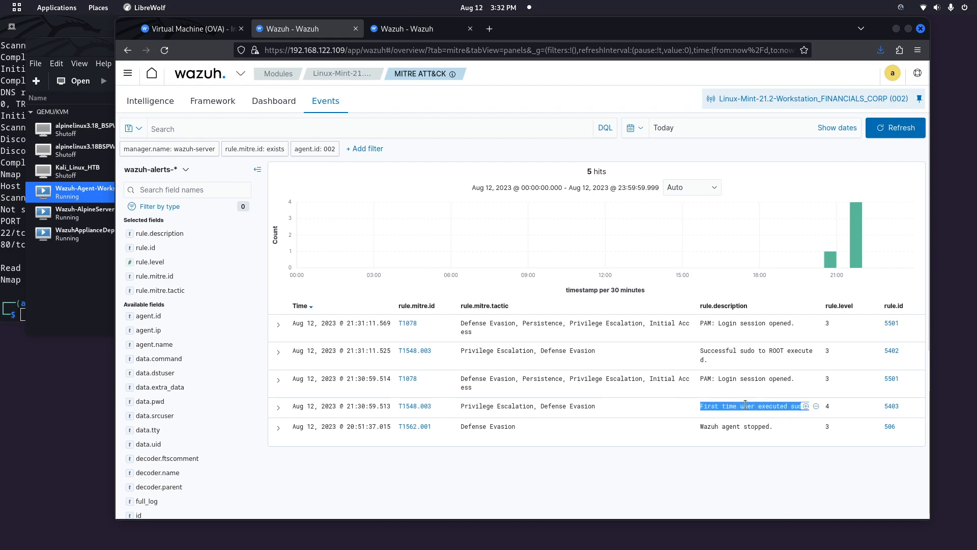
click(745, 404)
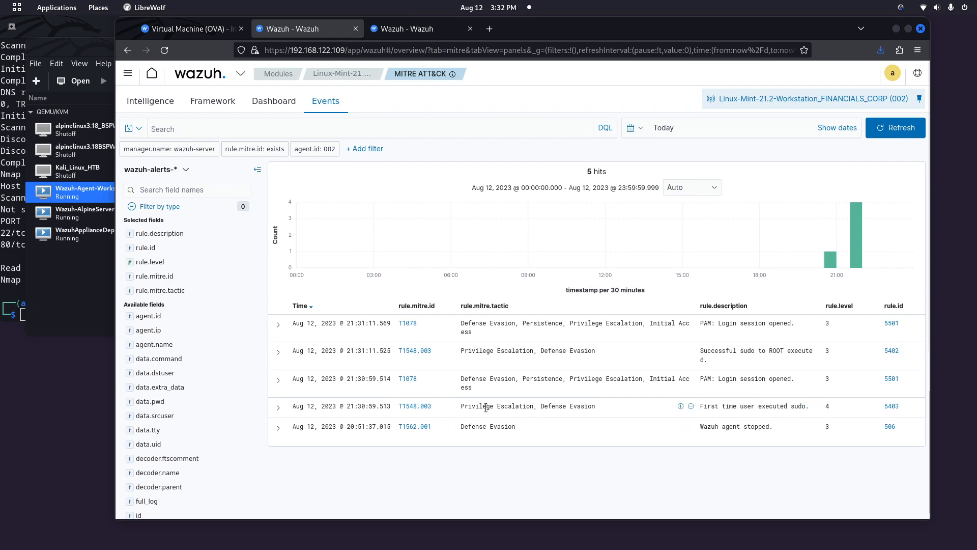
triple_click(704, 381)
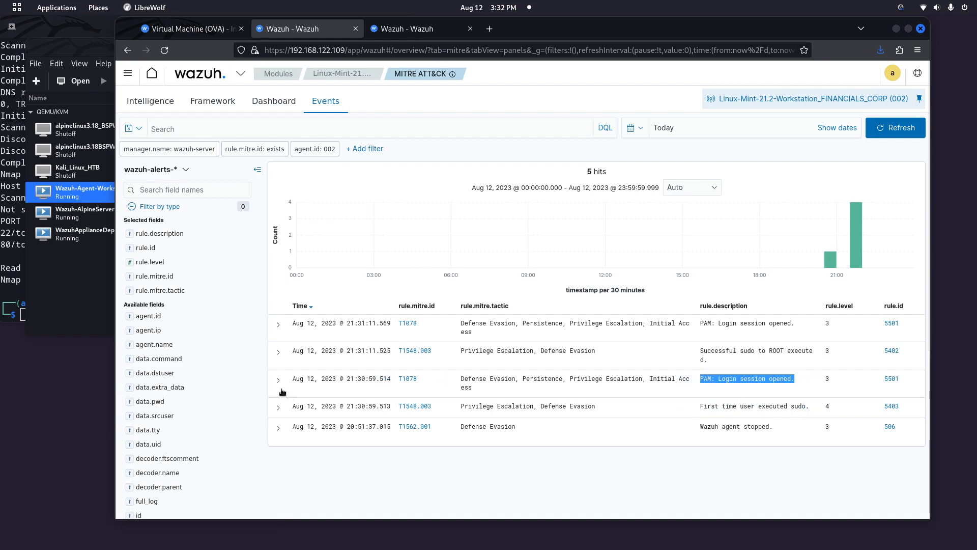
click(624, 379)
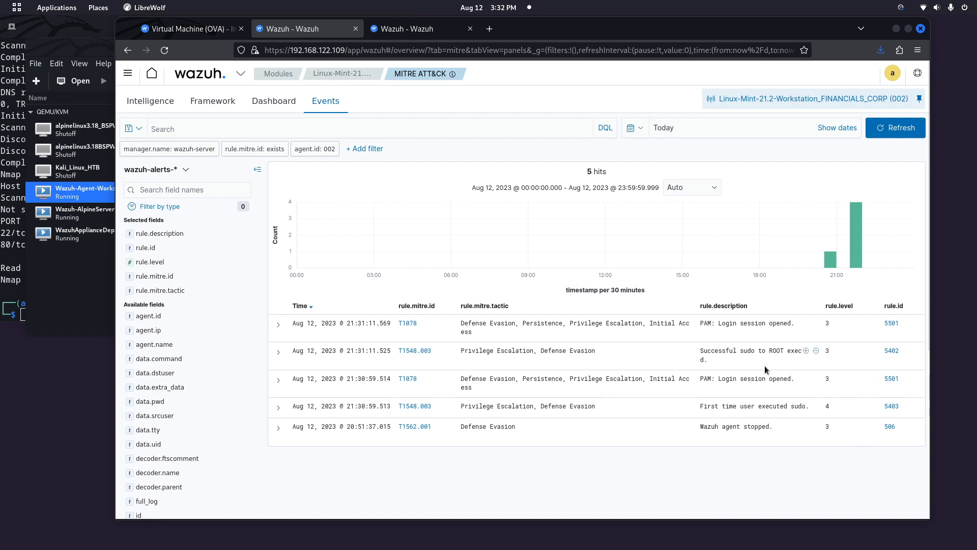
drag(729, 351, 786, 360)
click(784, 369)
Step: Expand the successful sudo to ROOT event and highlight /etc/passwd in its data.command field and the data.dstuser value
click(278, 352)
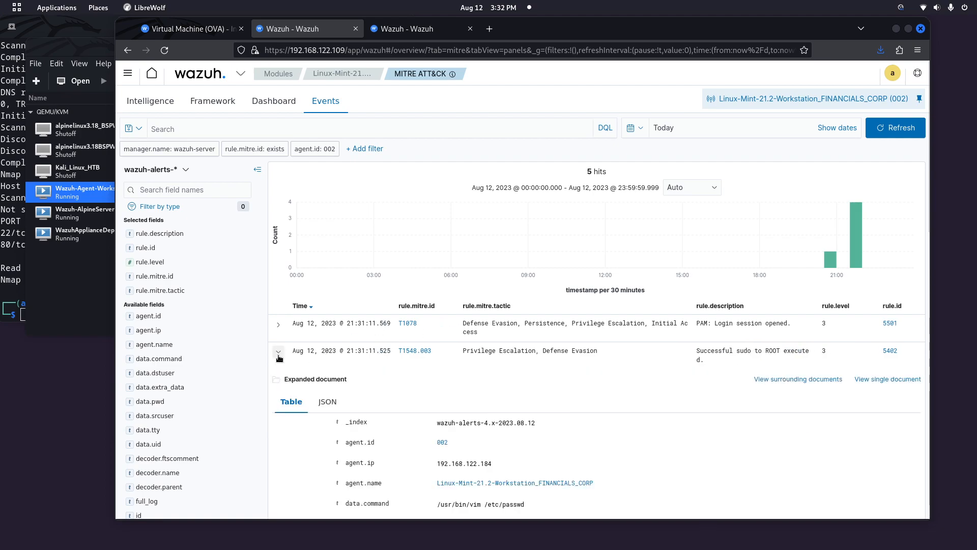
scroll(480, 382, down, 3)
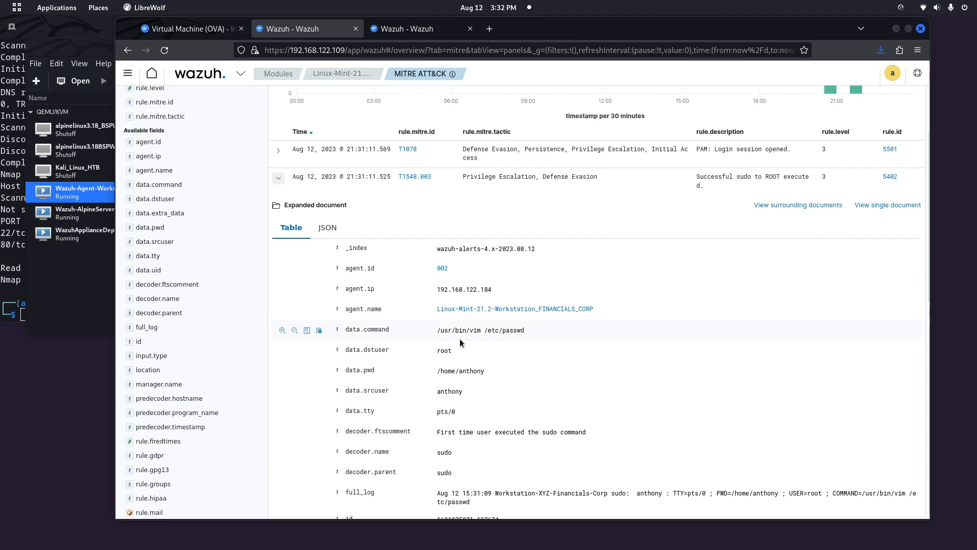
drag(472, 328, 534, 331)
right_click(546, 332)
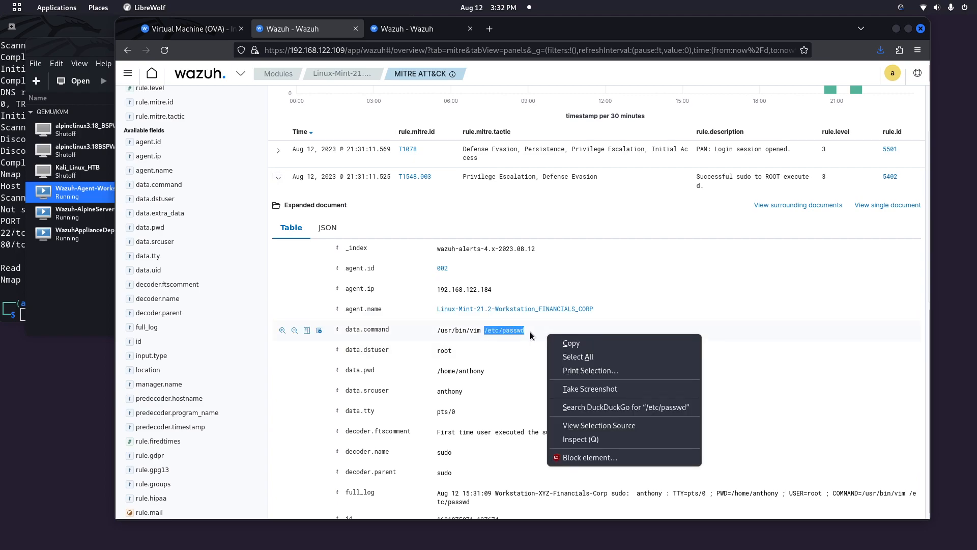
double_click(529, 332)
scroll(429, 351, down, 1)
drag(448, 292, 440, 291)
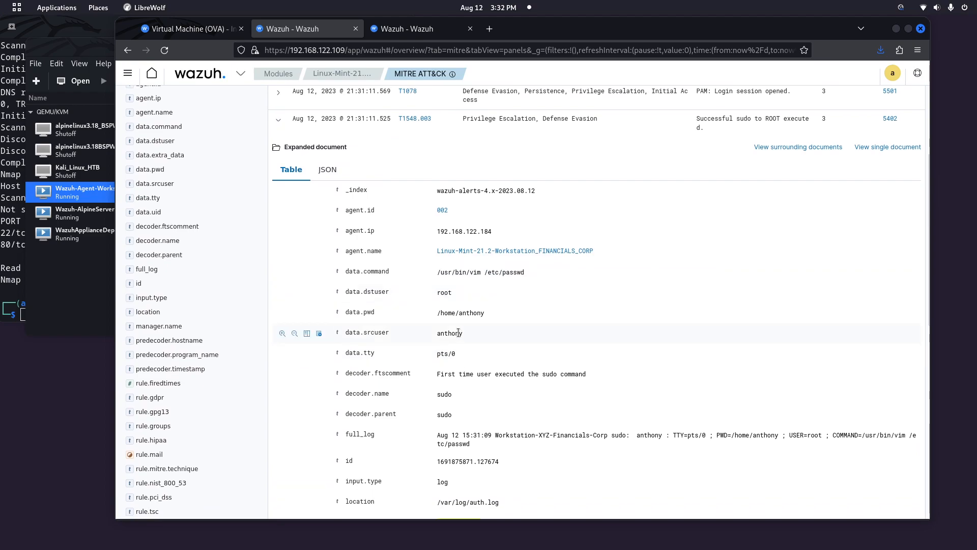
Step: Highlight the working directory, the source user and the PWD-to-COMMAND part of the full_log in the expanded sudo event
drag(437, 316, 526, 325)
click(526, 324)
drag(463, 334, 437, 333)
scroll(502, 347, down, 2)
click(653, 335)
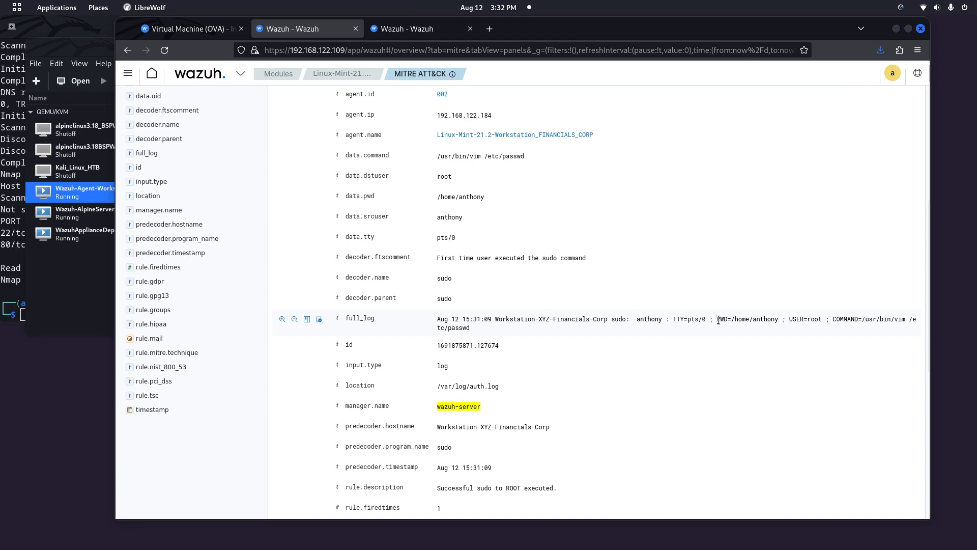
drag(718, 319, 485, 330)
click(841, 321)
click(485, 327)
Step: Review the sudo event's remaining rule, compliance and MITRE technique fields, and collapse its details
scroll(511, 344, down, 2)
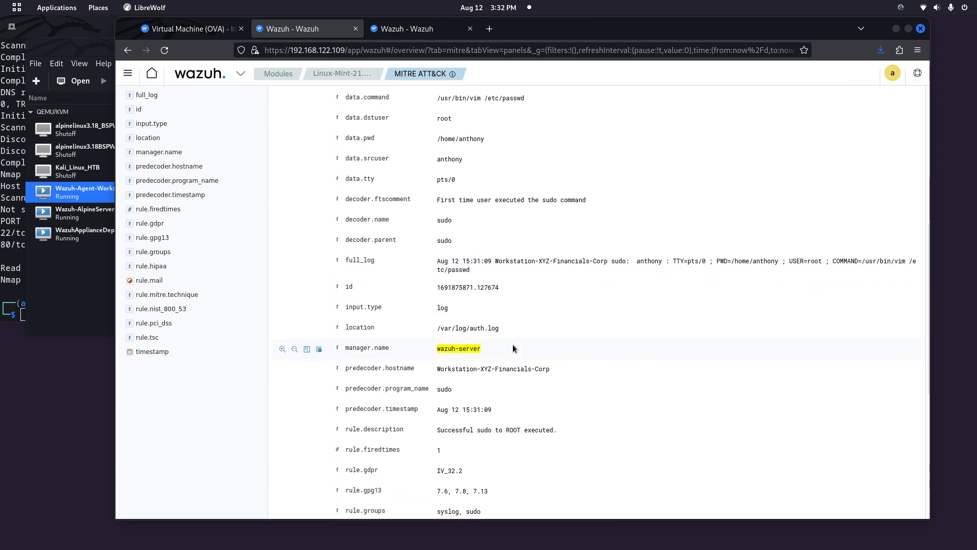
scroll(474, 311, down, 8)
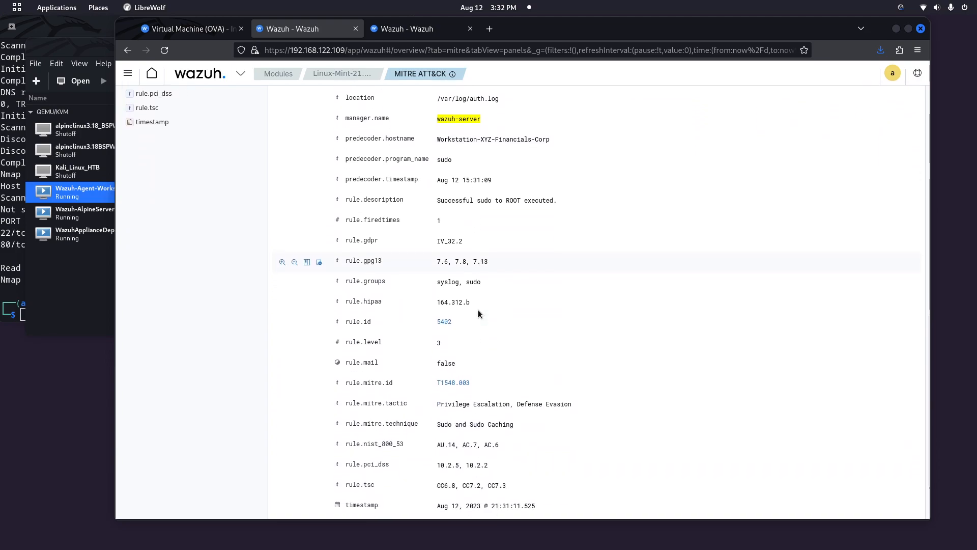
scroll(478, 309, down, 3)
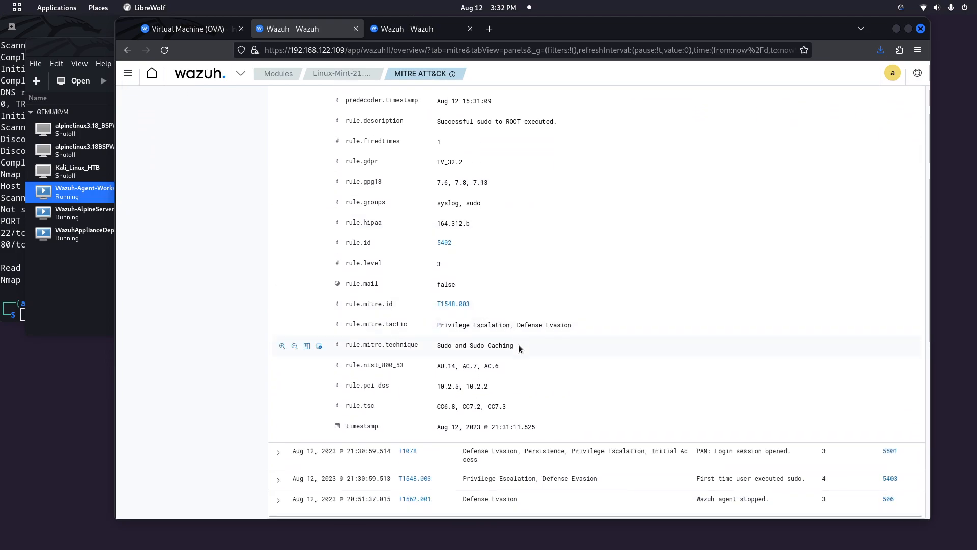
scroll(518, 343, up, 10)
scroll(515, 353, up, 8)
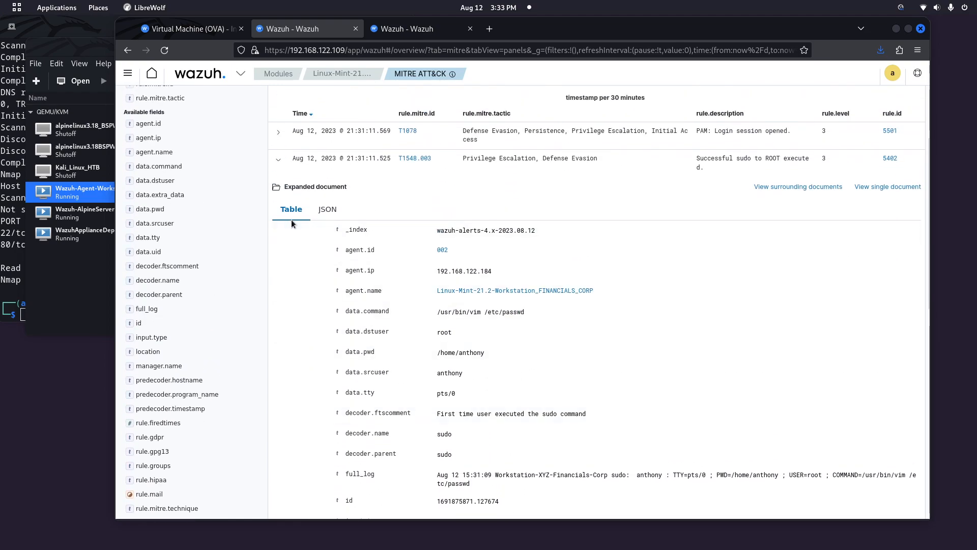
click(280, 168)
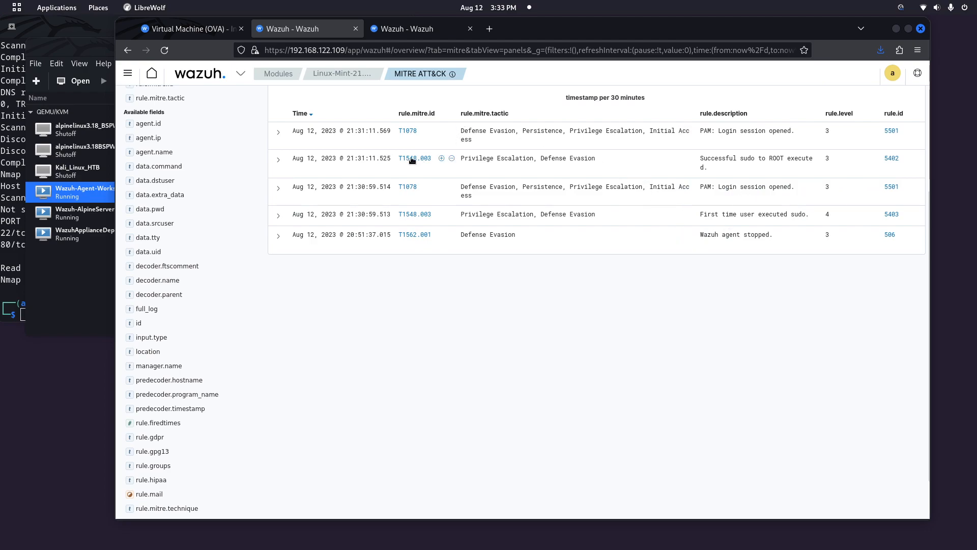
Step: Expand the most recent PAM login session event, review its table of fields, and collapse it
click(278, 132)
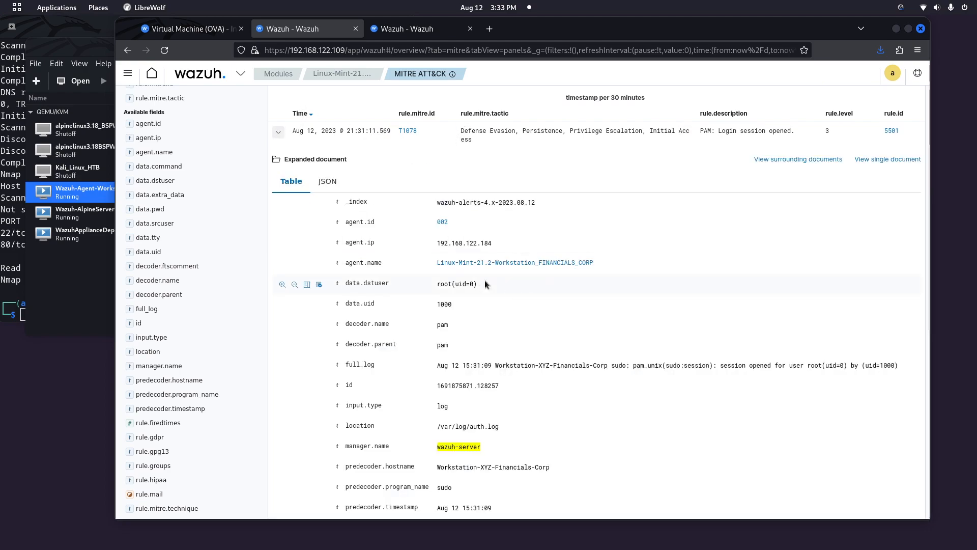
scroll(508, 325, down, 1)
scroll(514, 348, down, 5)
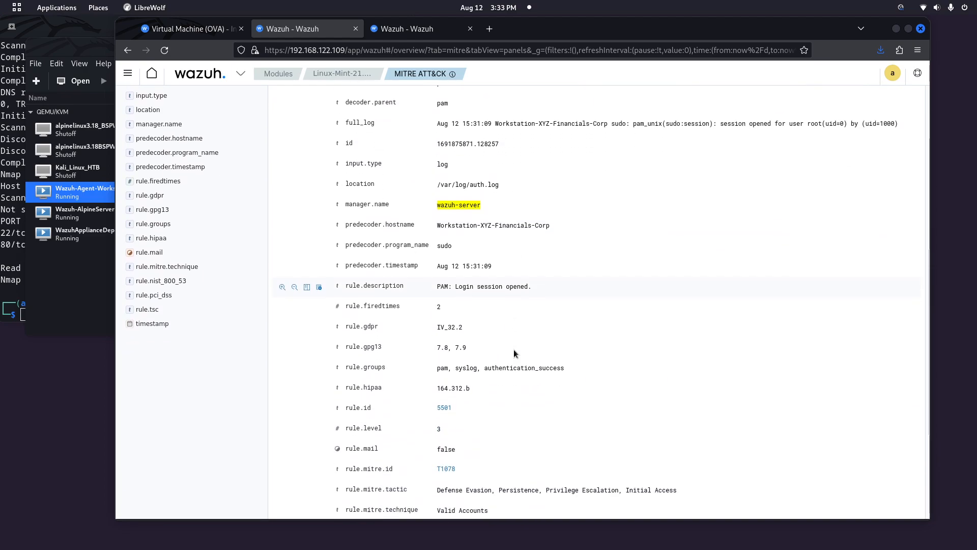
scroll(514, 349, down, 2)
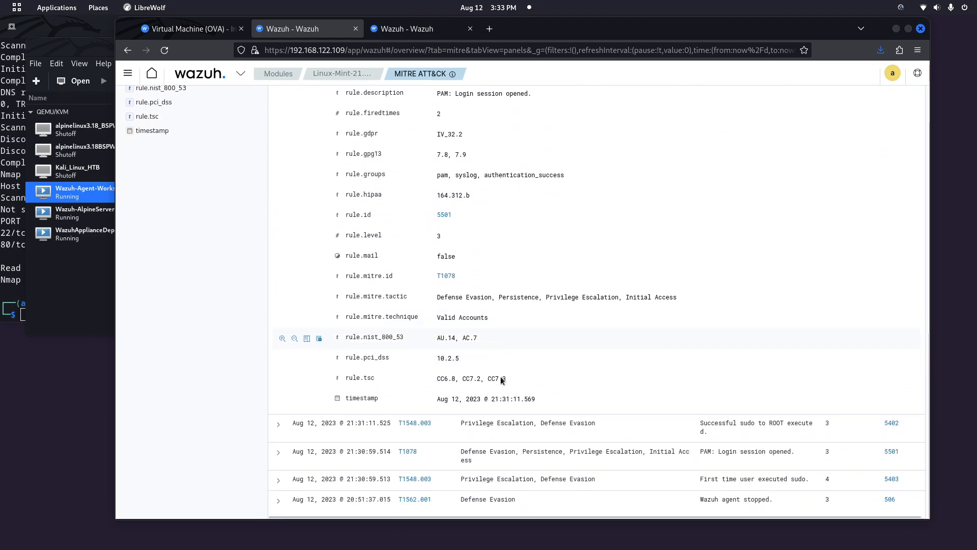
scroll(549, 398, up, 7)
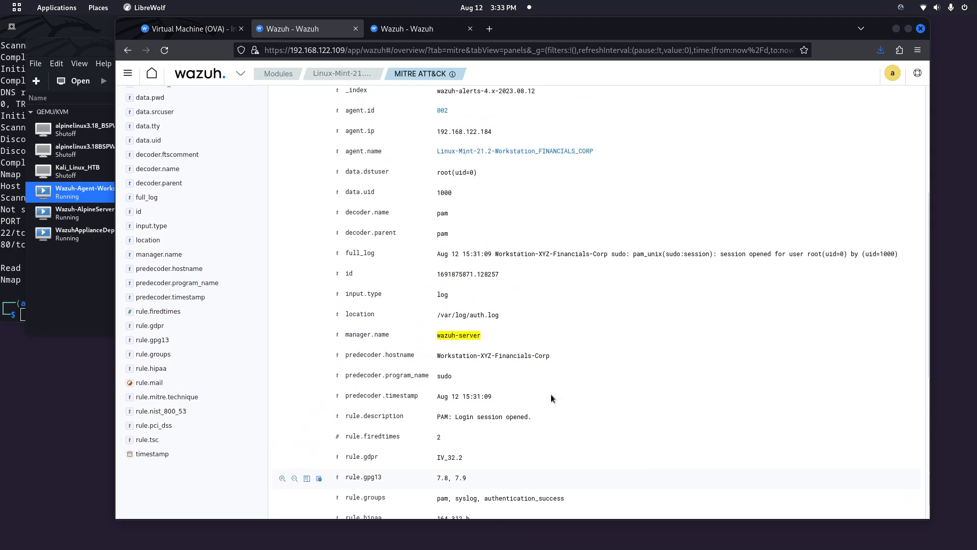
scroll(551, 398, up, 3)
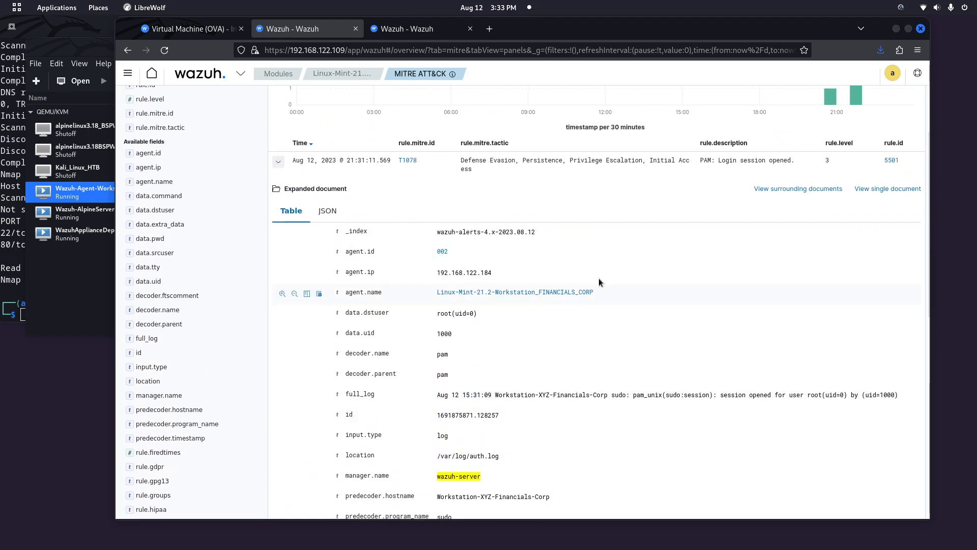
click(277, 161)
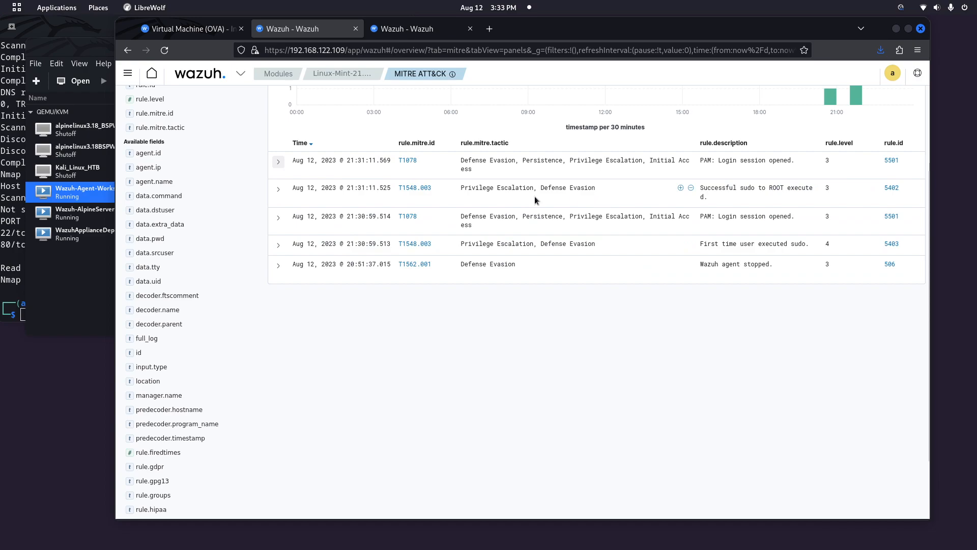
Step: Reopen the most recent PAM login session event, read through its full JSON document, and collapse it
click(278, 161)
click(337, 210)
scroll(368, 383, down, 5)
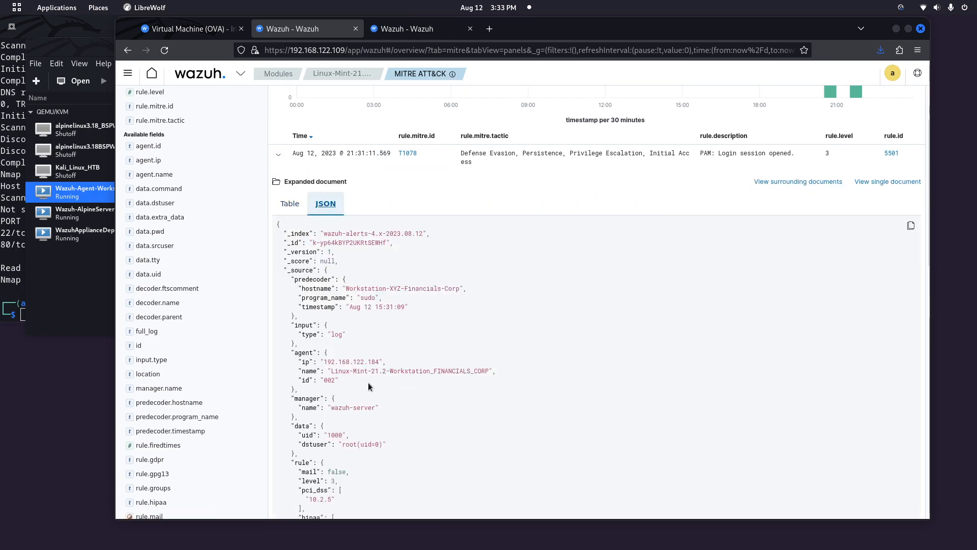
scroll(340, 444, down, 3)
scroll(364, 448, down, 3)
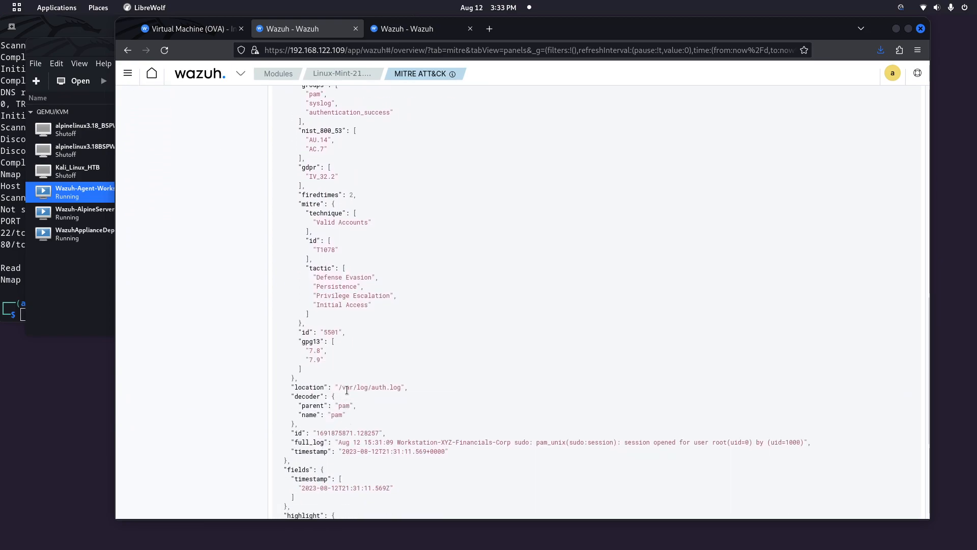
scroll(368, 411, down, 4)
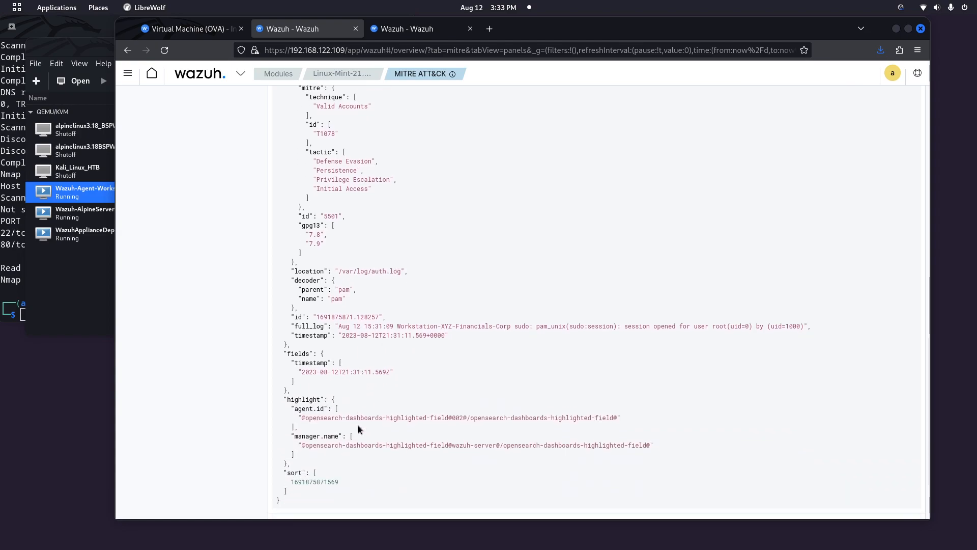
scroll(358, 426, up, 20)
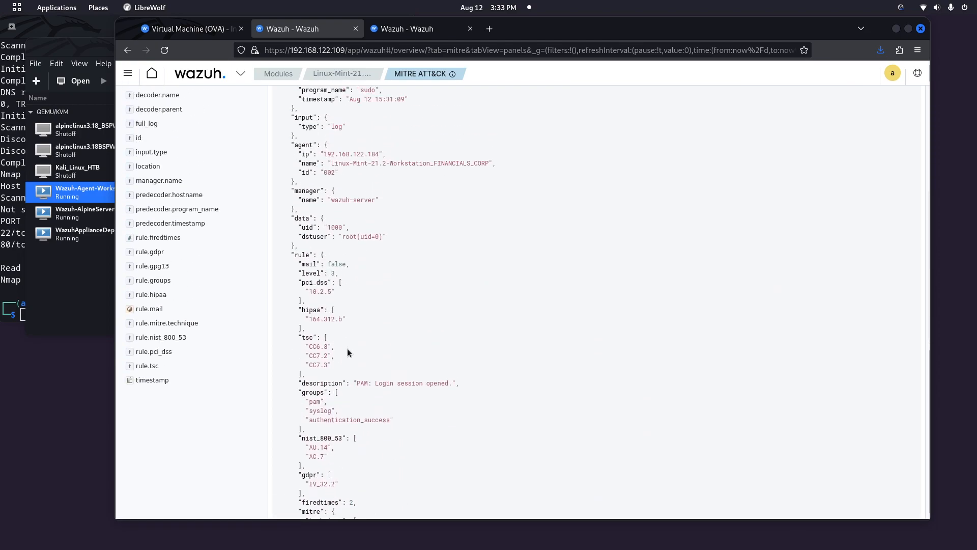
click(279, 295)
Step: Refresh the MITRE ATT&CK events and examine the dashboard's alert evolution, top tactics and rule level charts
scroll(306, 337, up, 1)
click(908, 131)
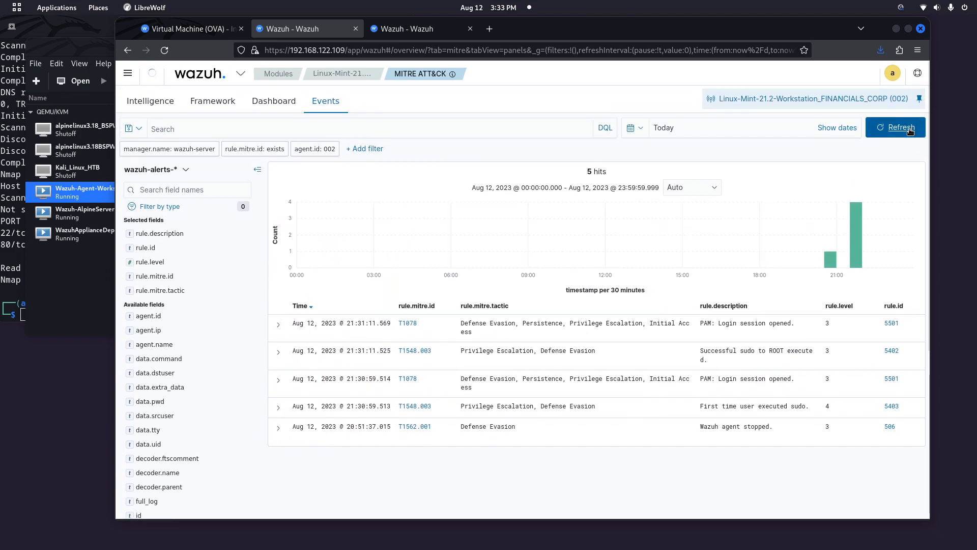
click(274, 103)
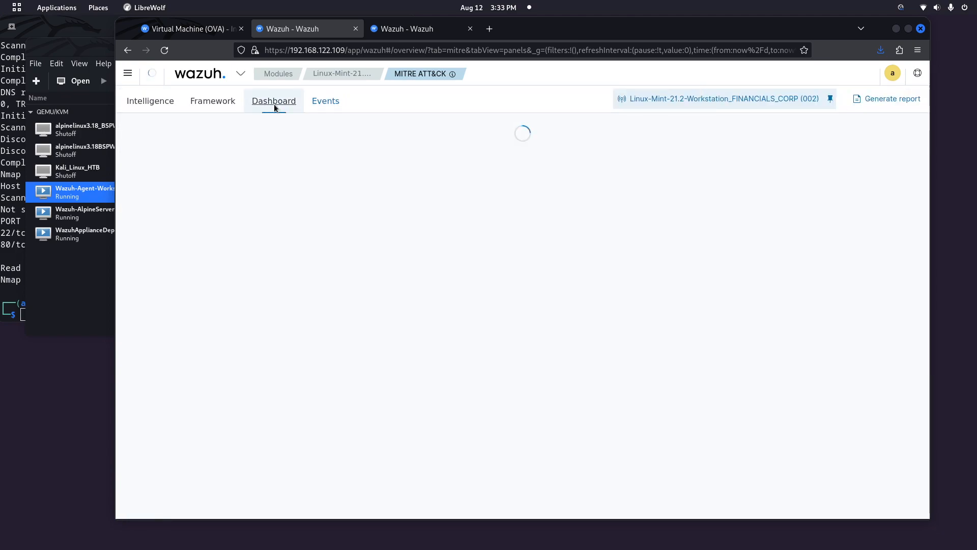
scroll(503, 402, down, 1)
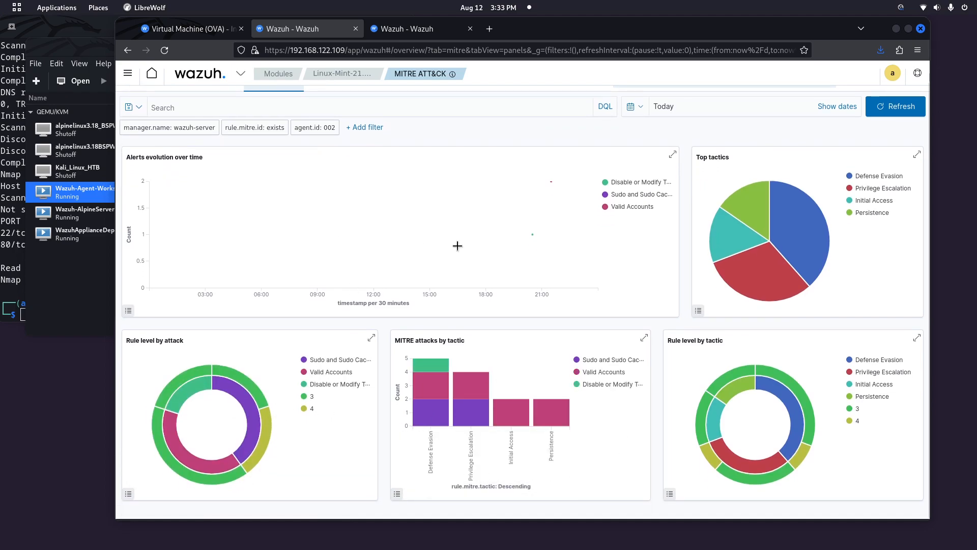
scroll(391, 203, up, 1)
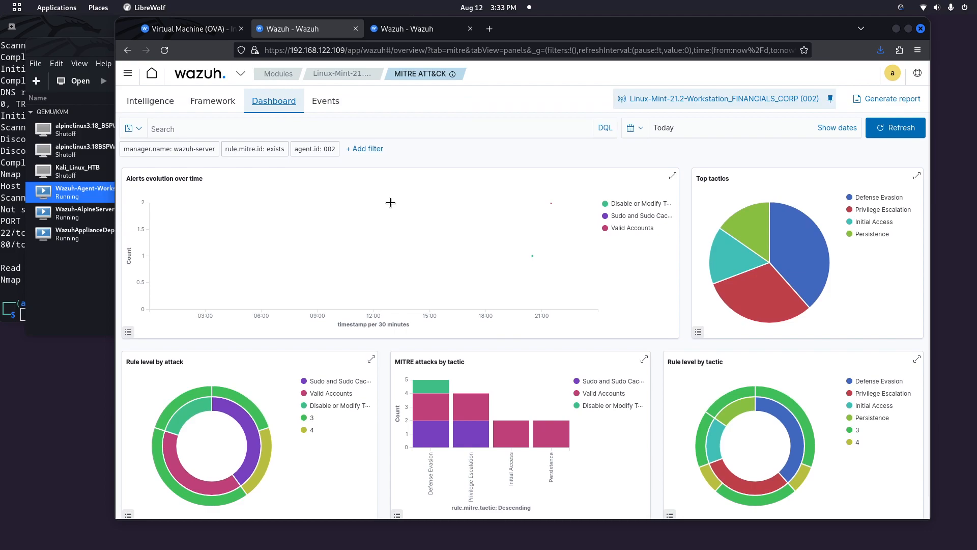
scroll(670, 411, down, 1)
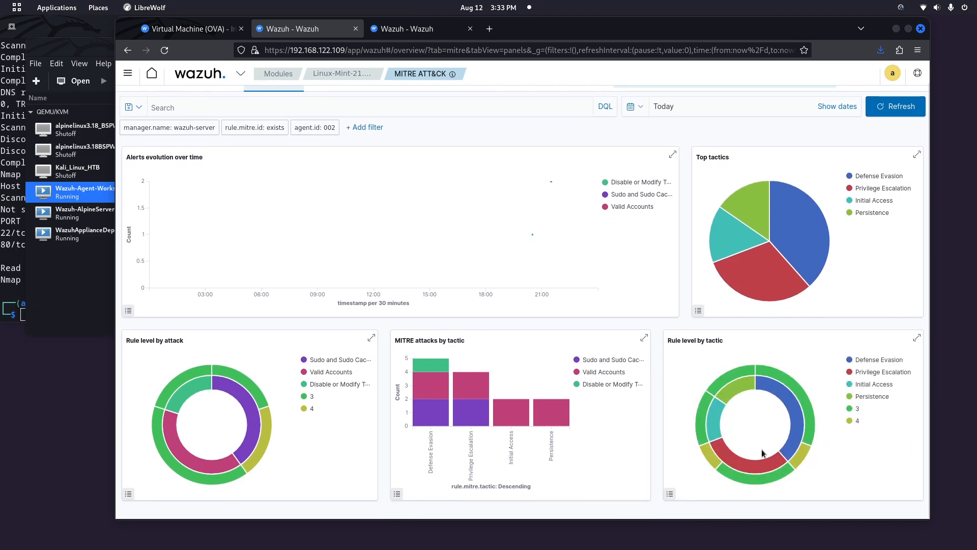
mouse_move(798, 443)
scroll(474, 289, up, 1)
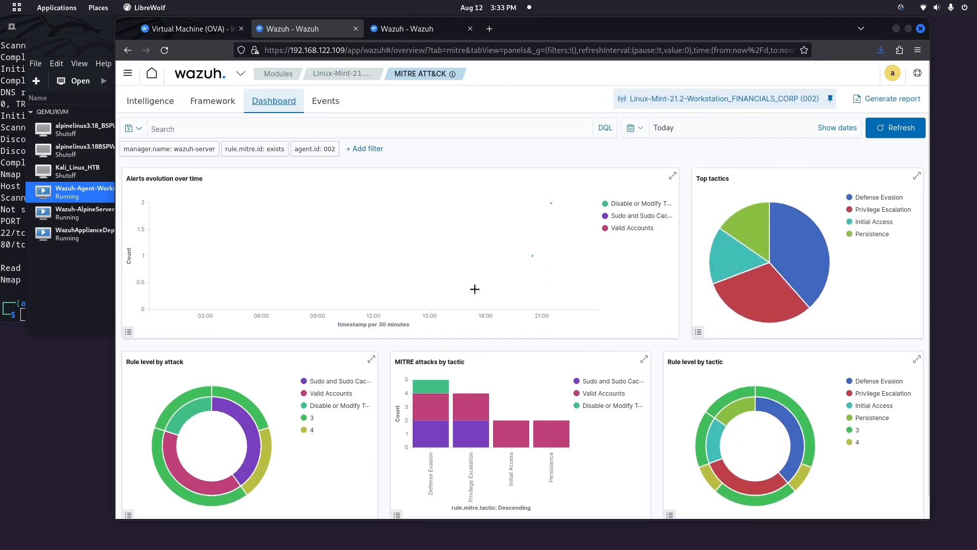
Step: Return to the MITRE ATT&CK events list, refresh it, and inspect the table details of the most recent PAM login event
click(325, 102)
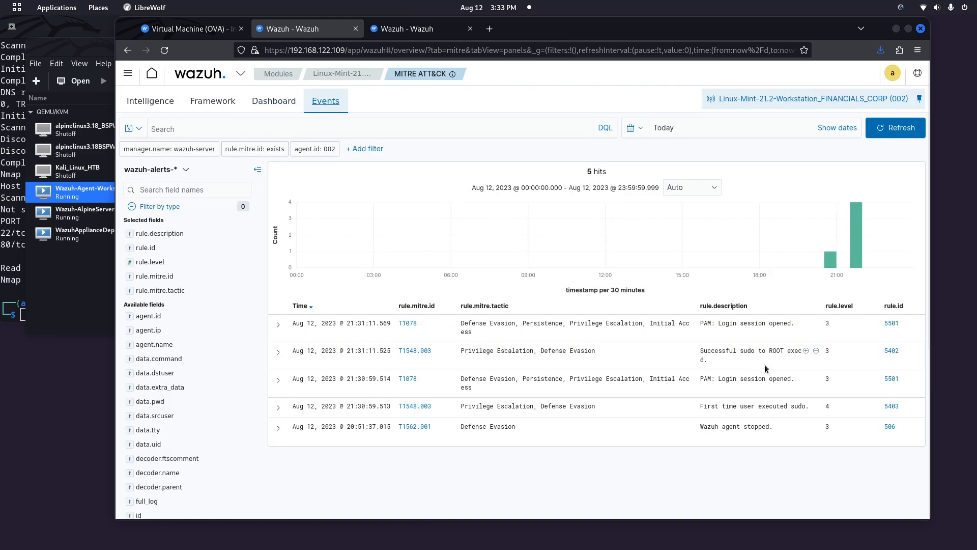
click(894, 127)
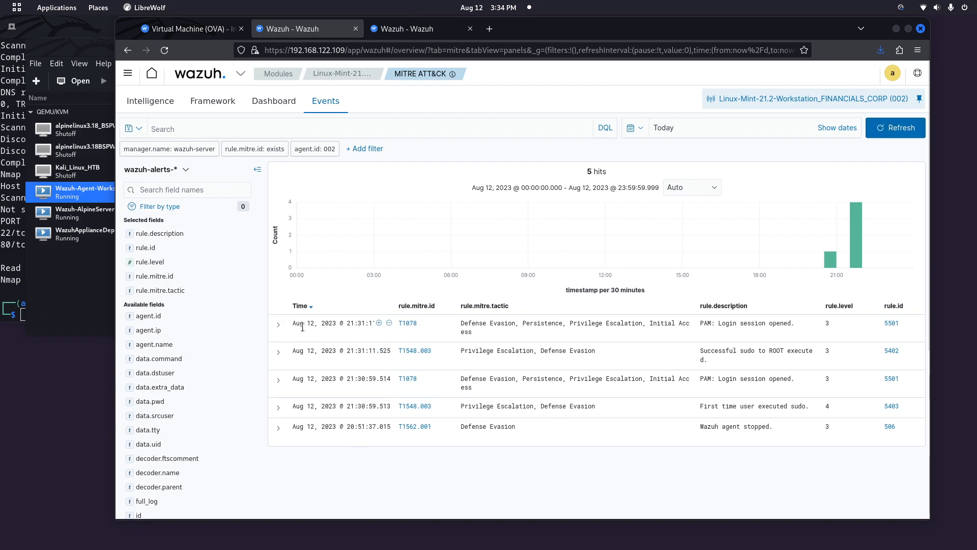
click(278, 326)
scroll(398, 395, down, 7)
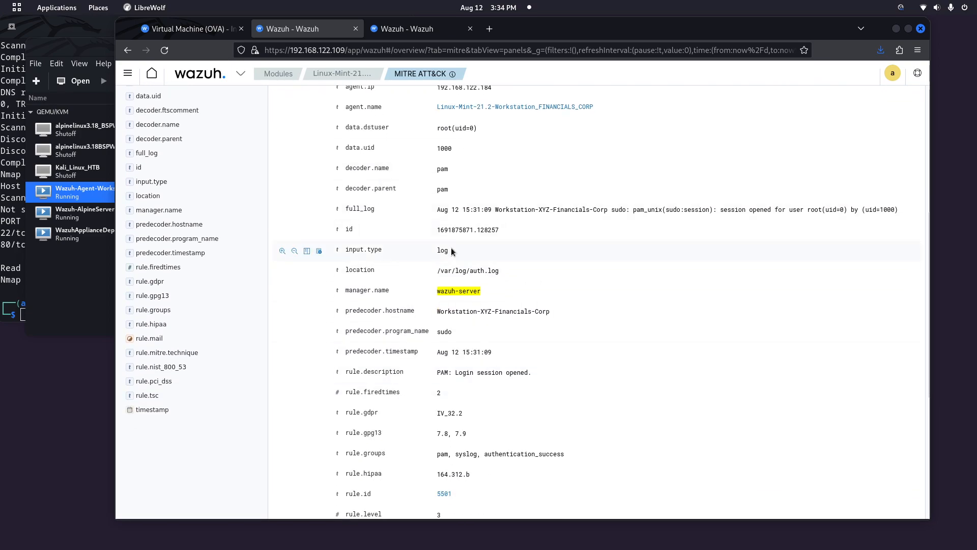
scroll(427, 238, up, 1)
scroll(416, 227, up, 1)
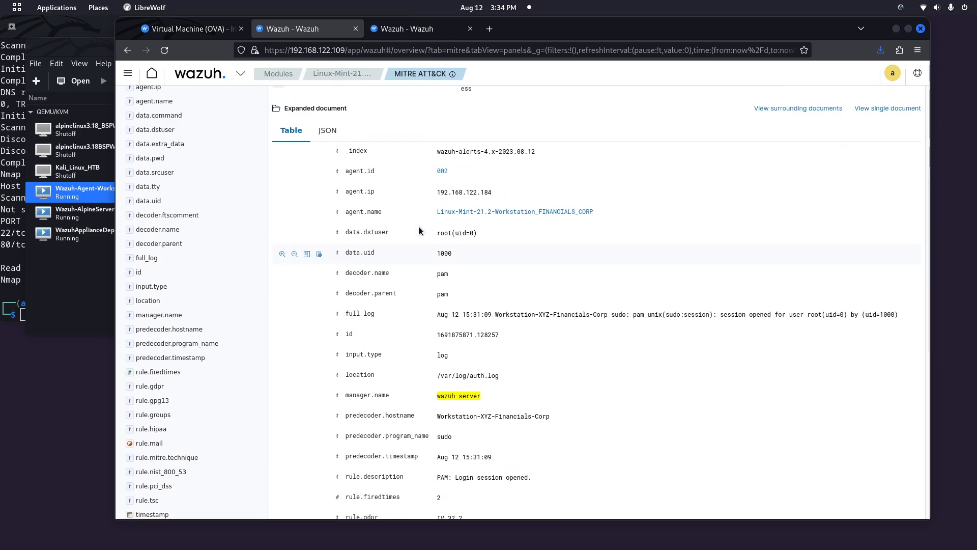
Step: Collapse the expanded PAM login event and search the Linux Mint agent's MITRE ATT&CK events for "nologin"
scroll(420, 227, up, 4)
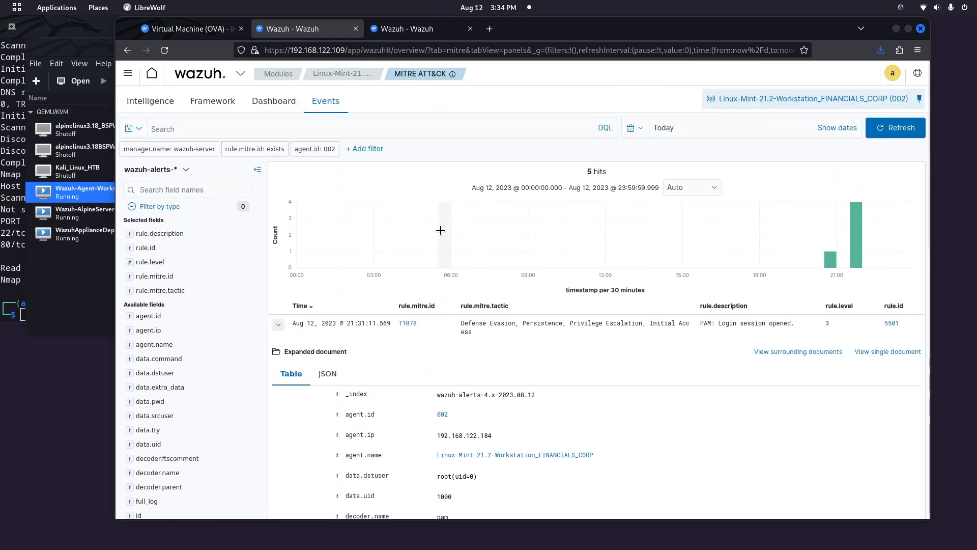
click(279, 326)
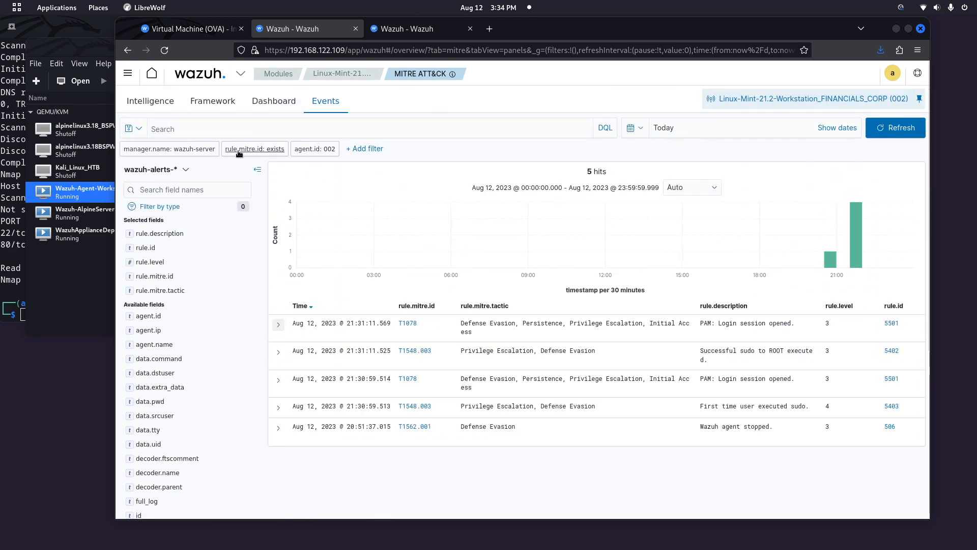
click(202, 134)
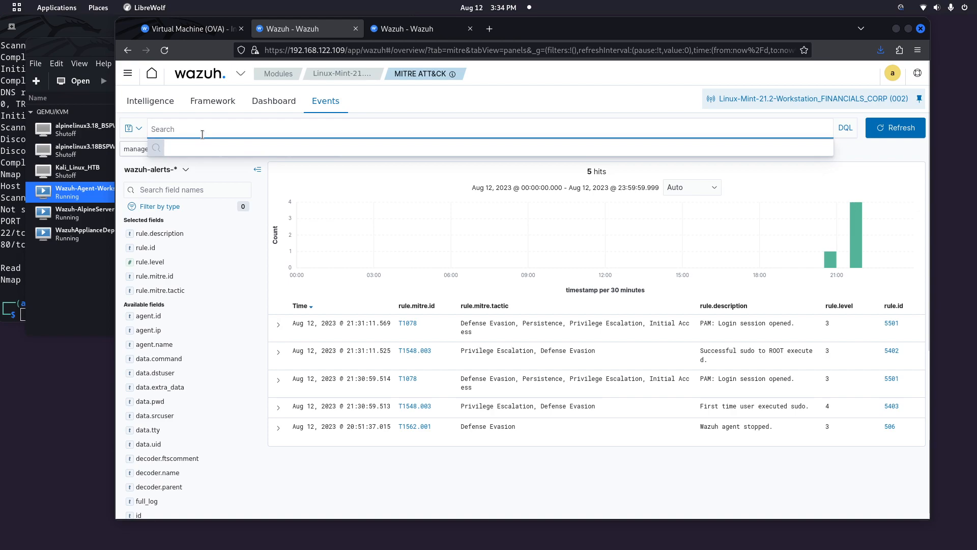
text(nologin)
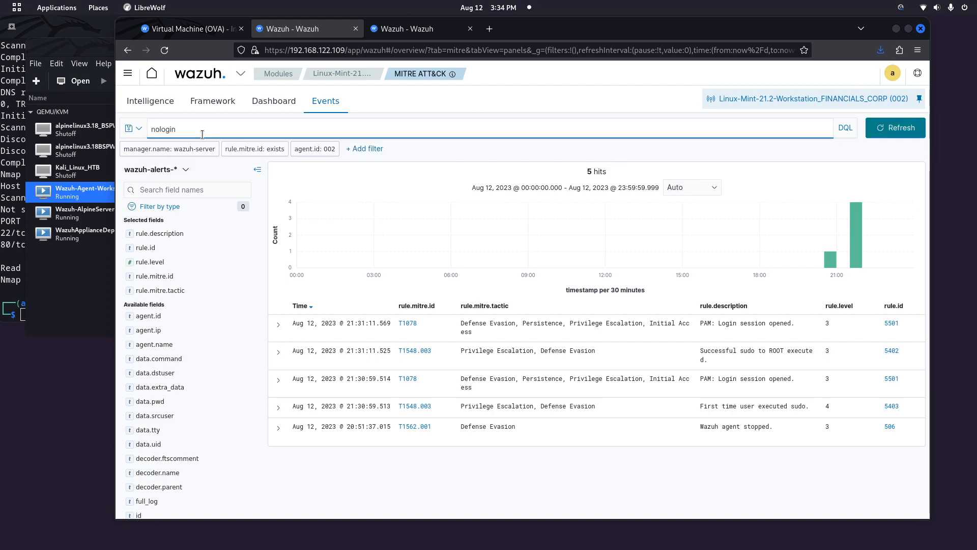
key(Return)
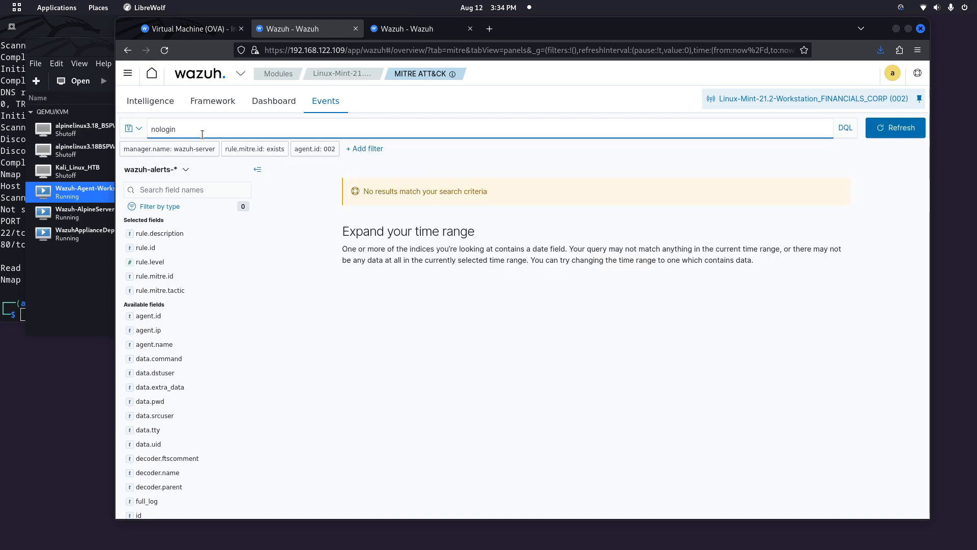
Step: Clear the search query to list all of the Linux Mint agent's MITRE ATT&CK events again
key(ctrl+a)
key(BackSpace)
key(Return)
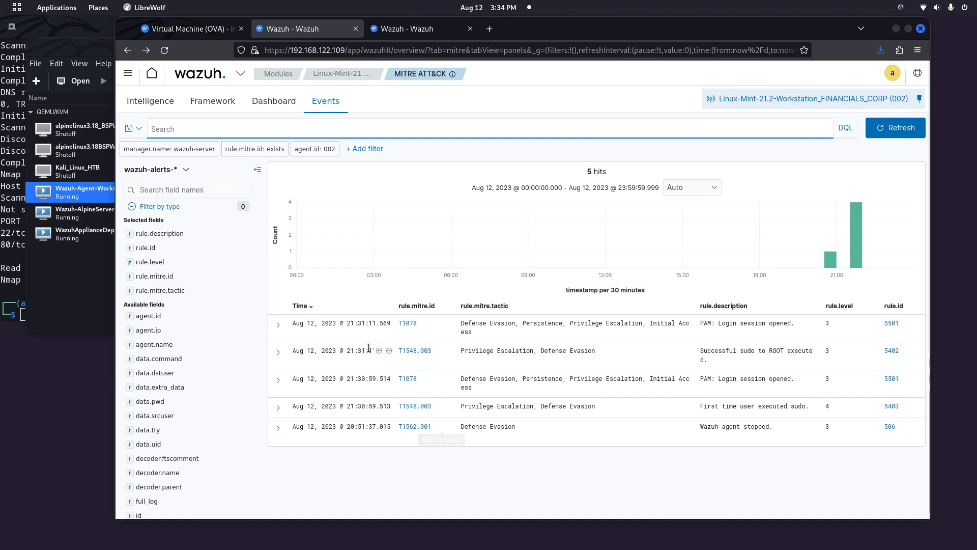
click(401, 320)
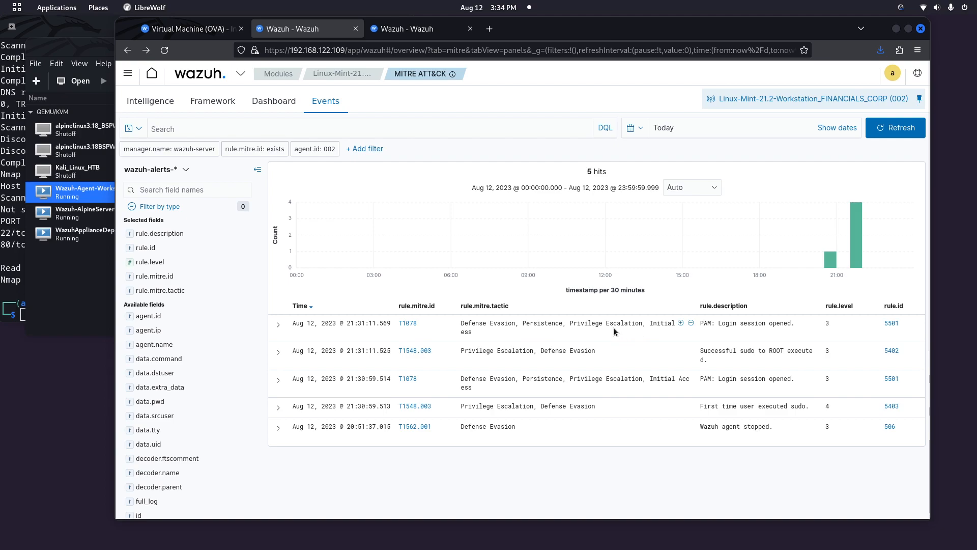
Step: Expand the most recent PAM login event and examine its agent IP, full log, rule and MITRE technique fields
click(278, 325)
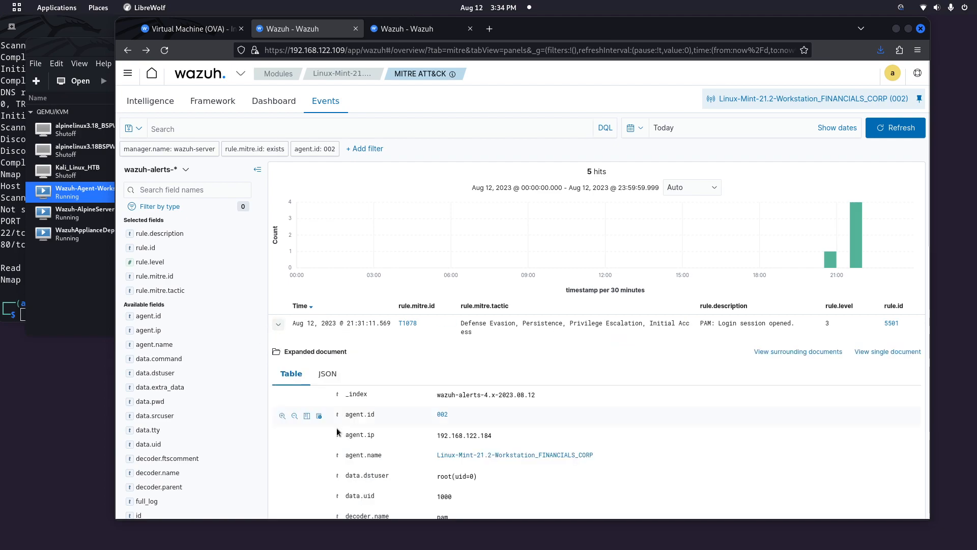
scroll(457, 411, down, 3)
scroll(456, 411, down, 4)
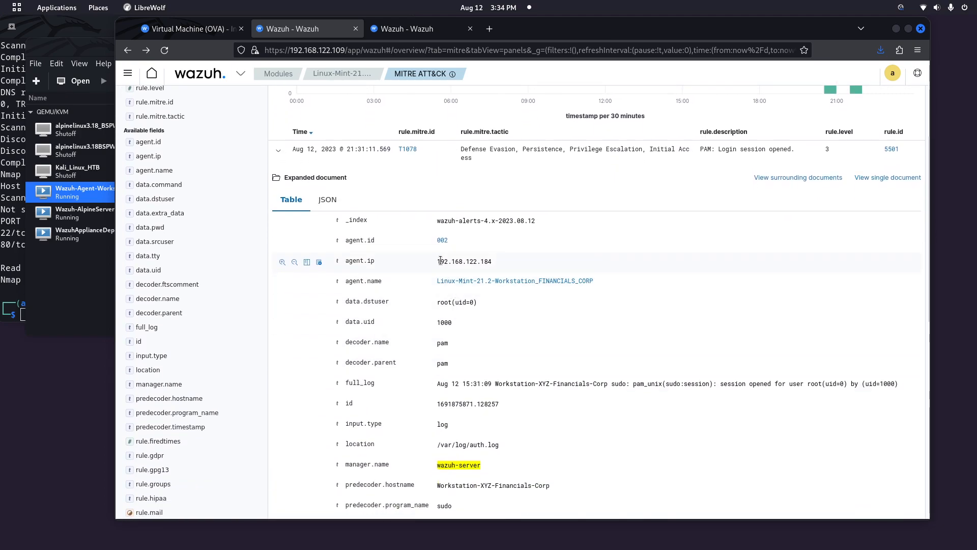
drag(436, 261, 493, 262)
click(494, 261)
scroll(375, 388, down, 7)
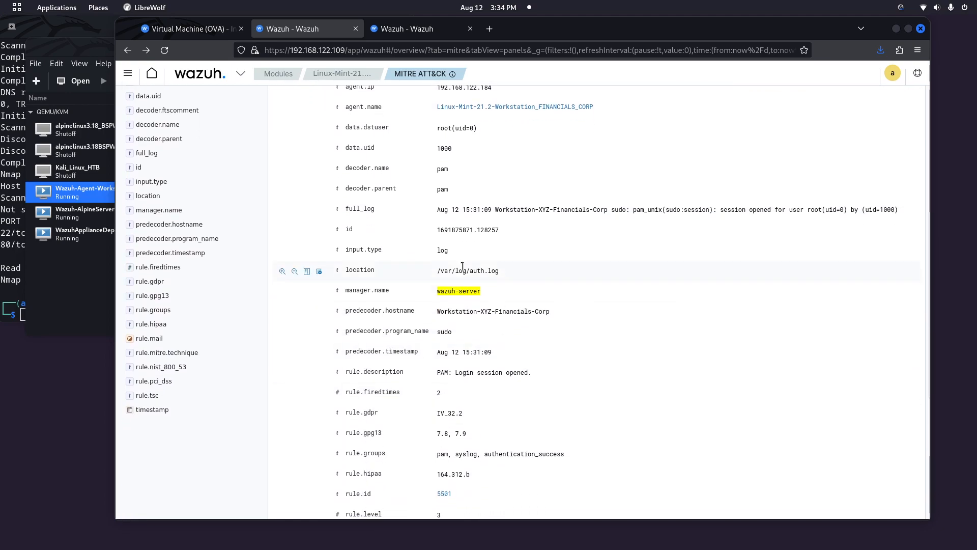
scroll(420, 351, down, 11)
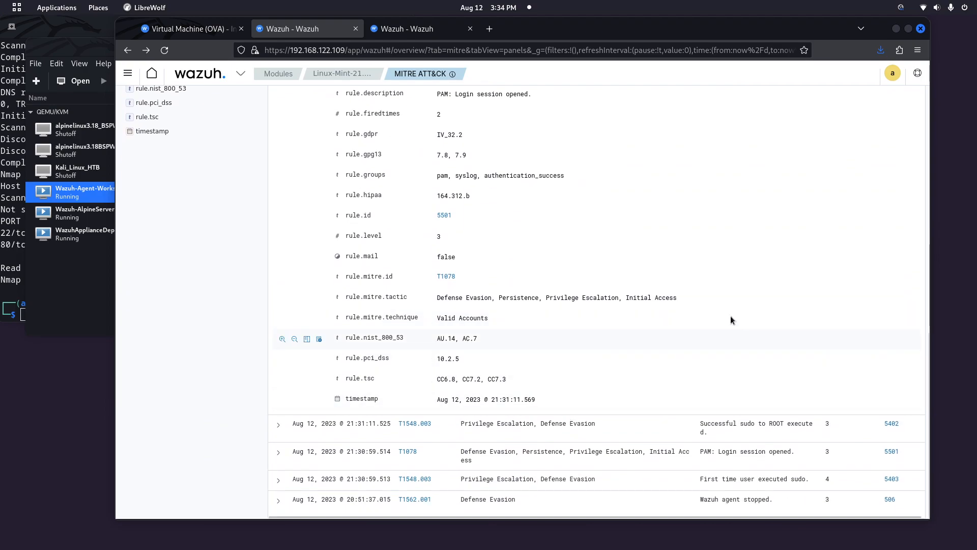
scroll(482, 272, up, 14)
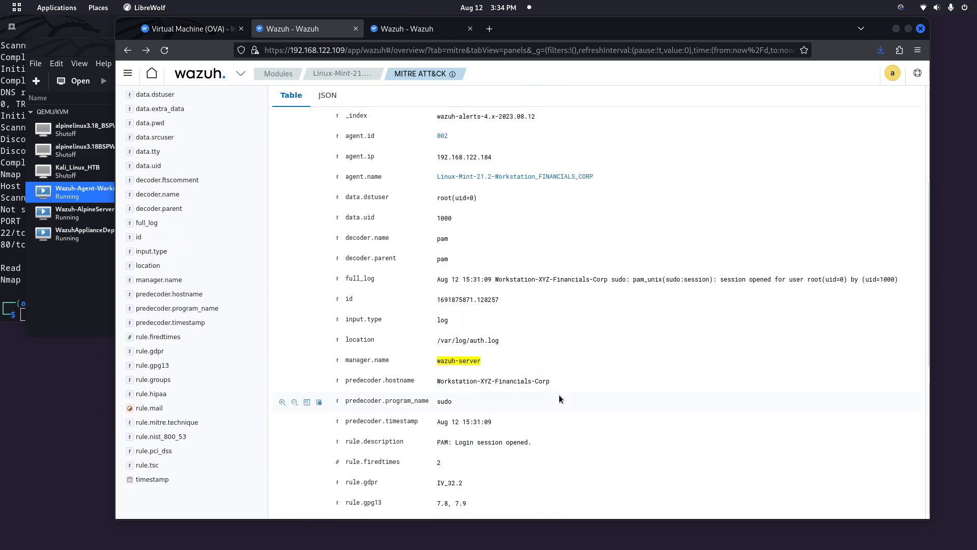
scroll(558, 395, up, 5)
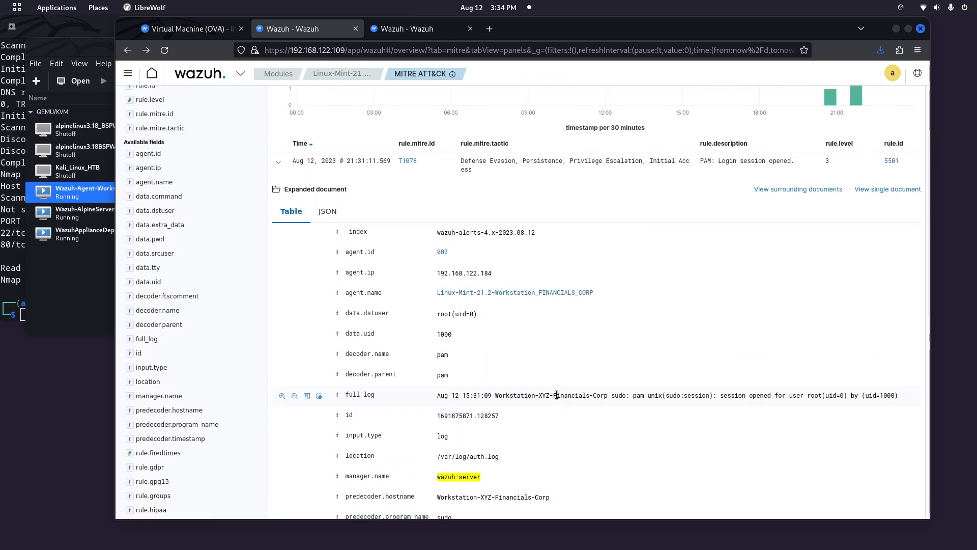
Step: Collapse the PAM login event and look over the full list of MITRE ATT&CK events
click(279, 166)
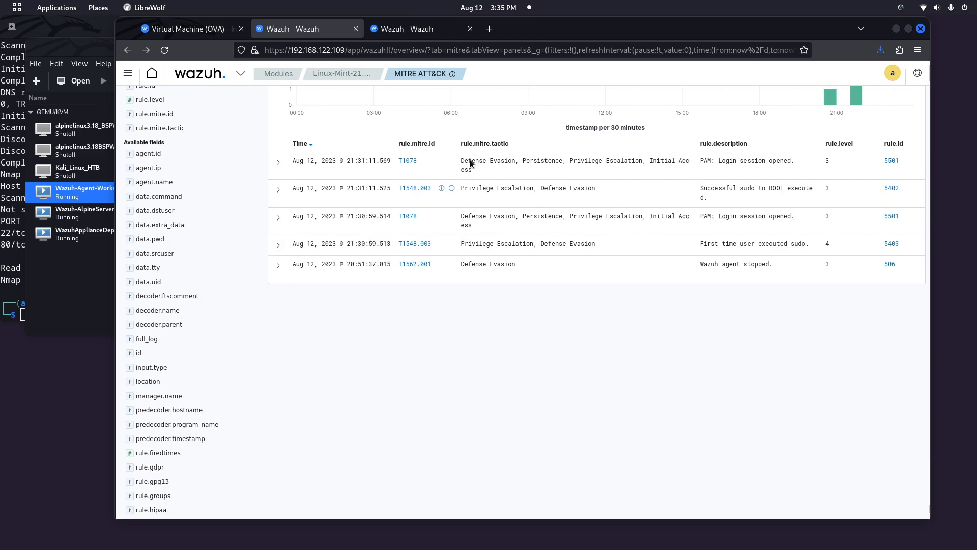
scroll(537, 414, up, 3)
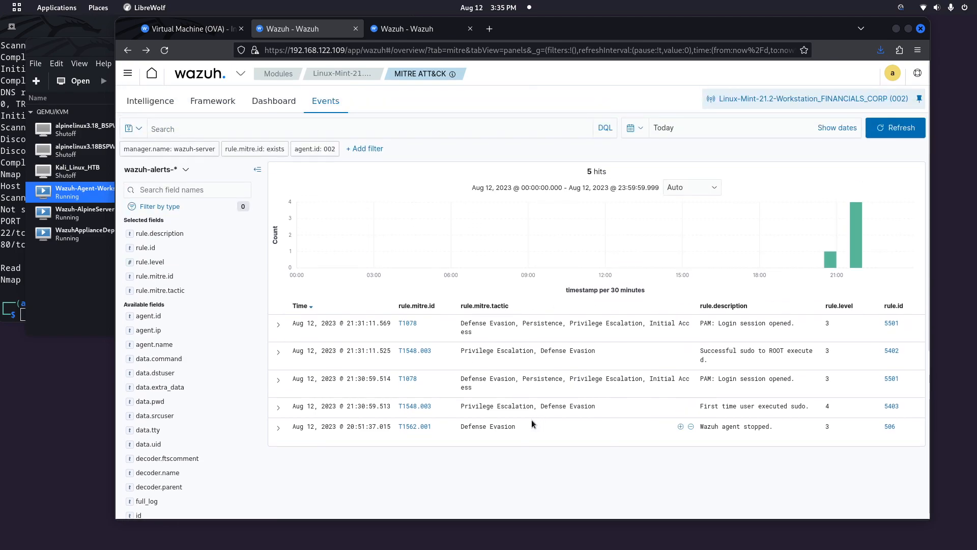
scroll(295, 342, down, 2)
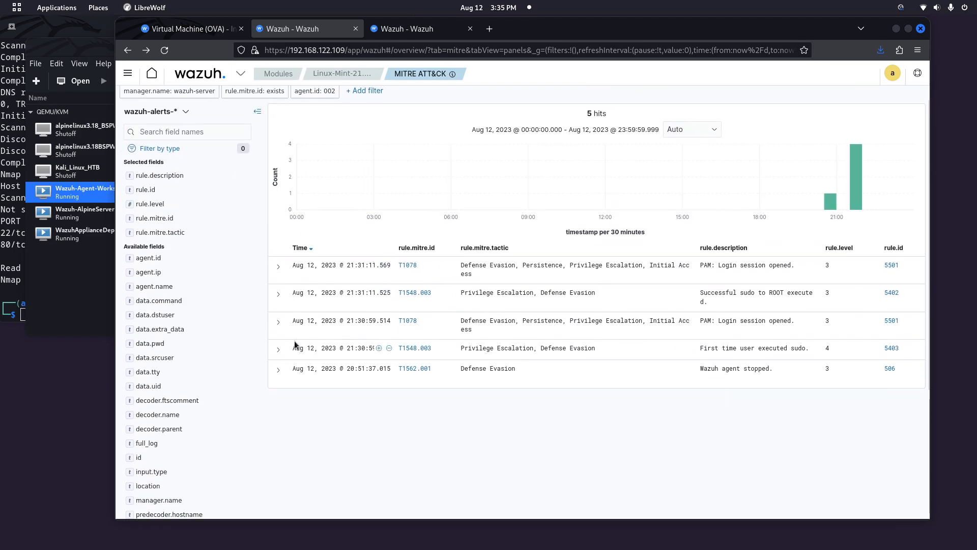
scroll(321, 345, down, 1)
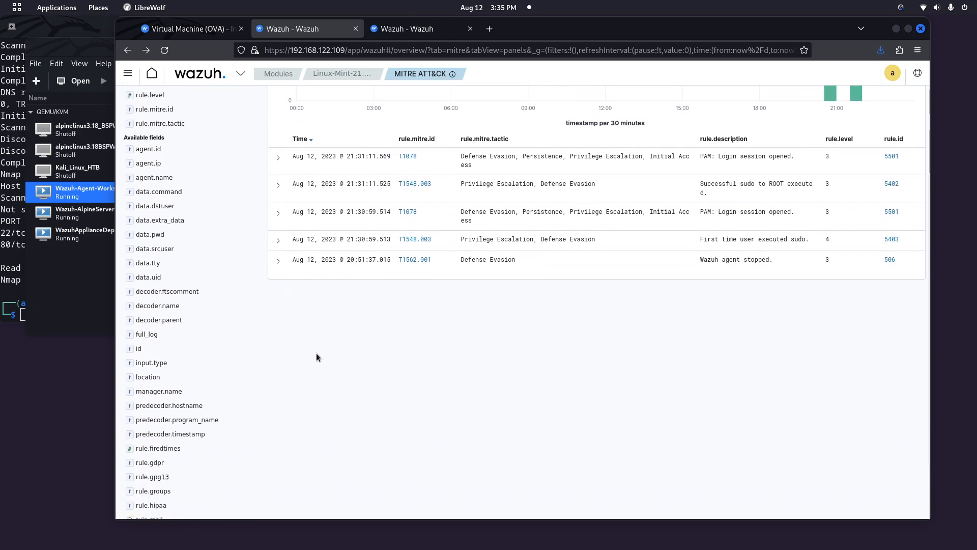
scroll(316, 349, up, 3)
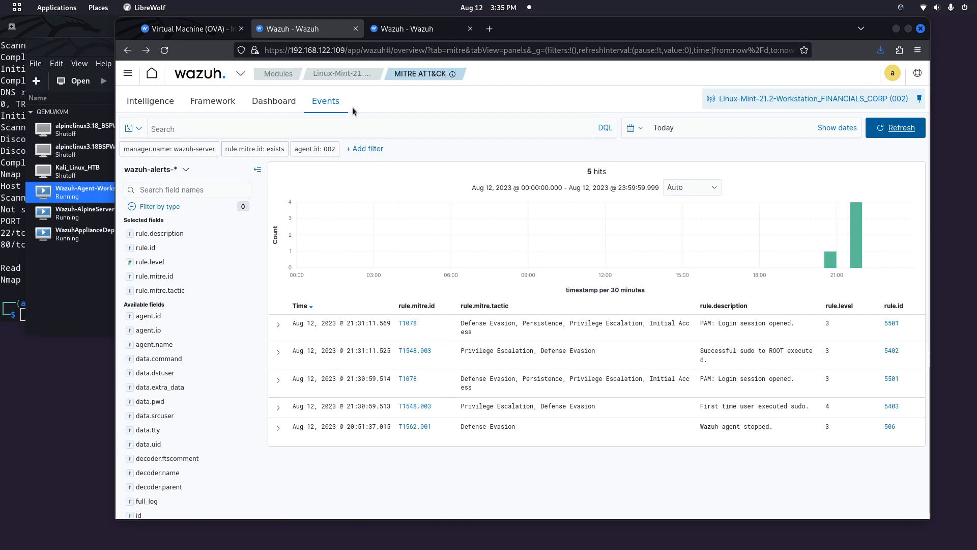
Step: Switch to the Alpine-Server-3.18 agent page, reload it, and view the agent's MITRE ATT&CK events
click(437, 28)
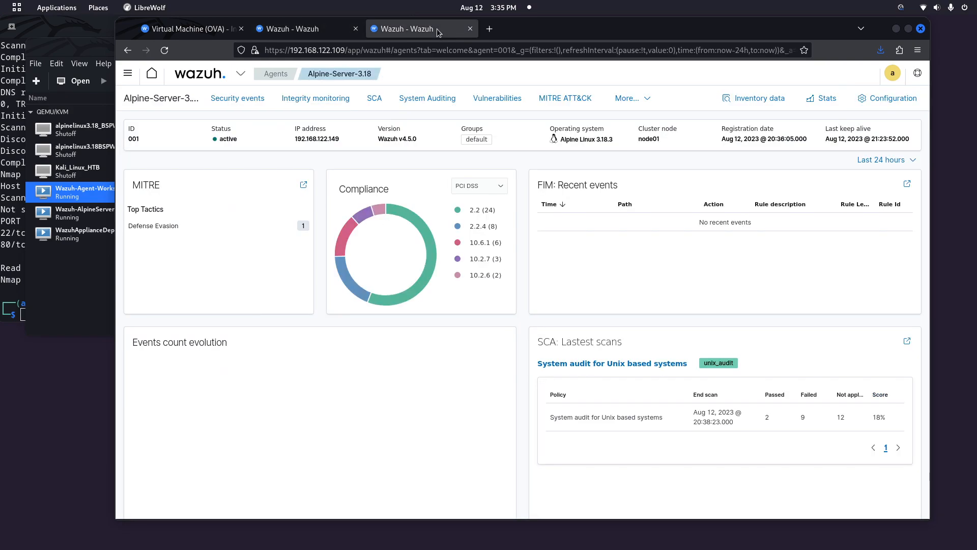
click(168, 56)
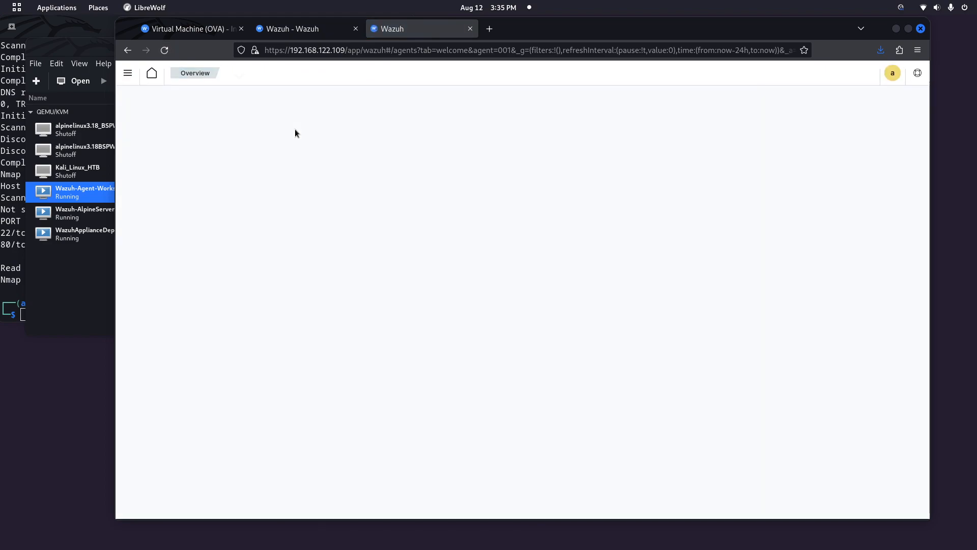
click(542, 98)
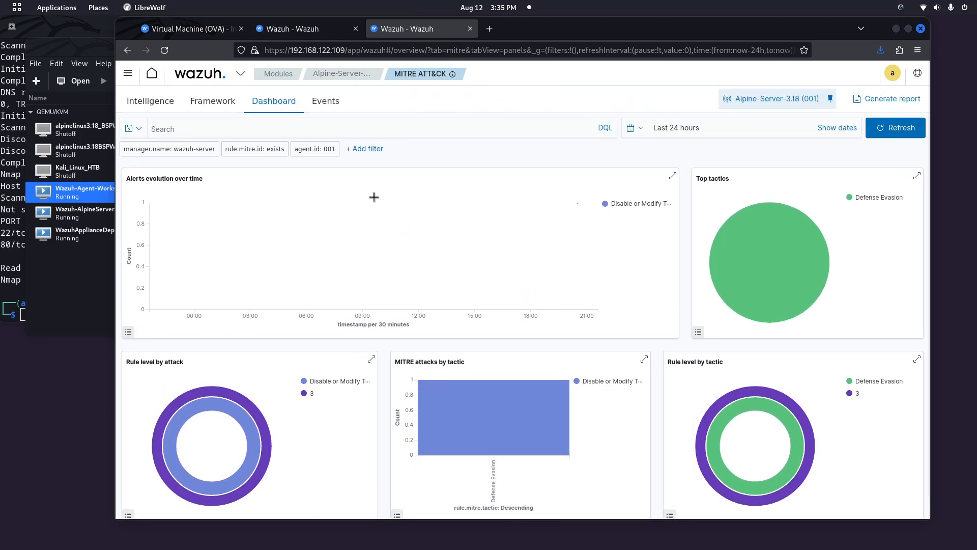
click(330, 100)
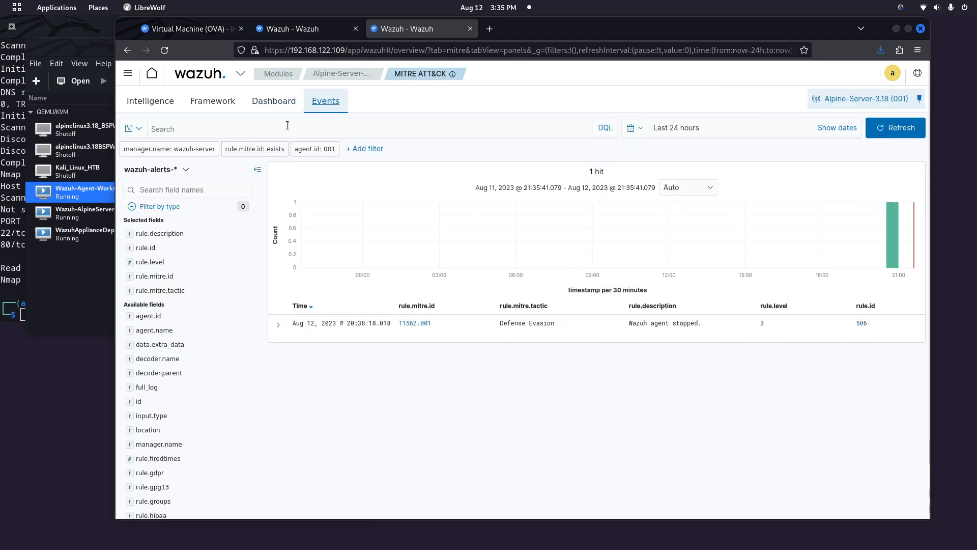
Step: Return to the modules overview and open the Alpine-Server-3.18 dashboard from the list of all agents
click(340, 74)
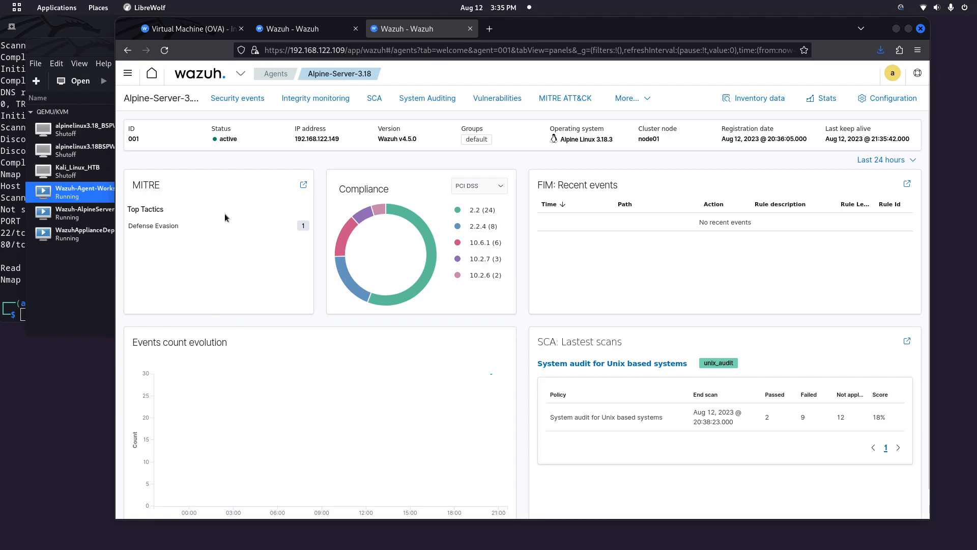
click(153, 74)
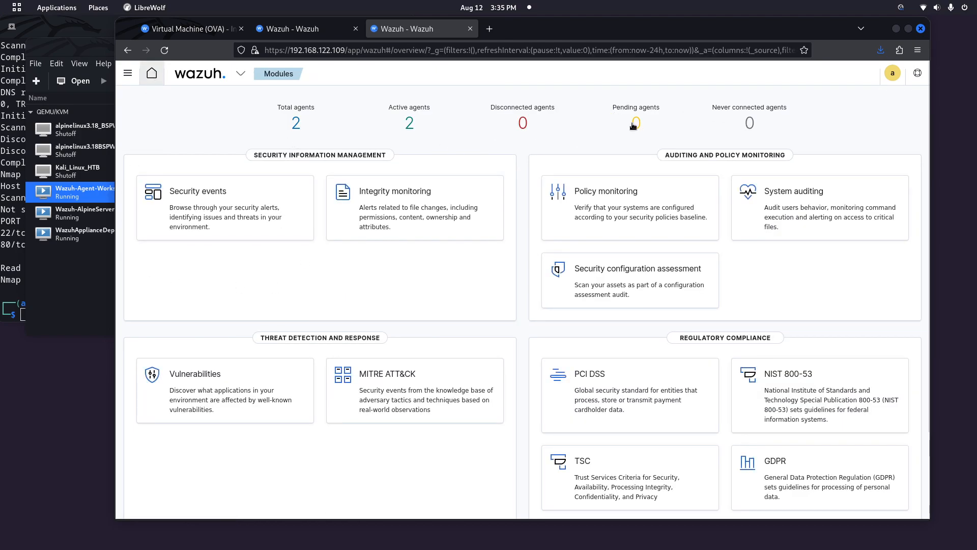
click(296, 123)
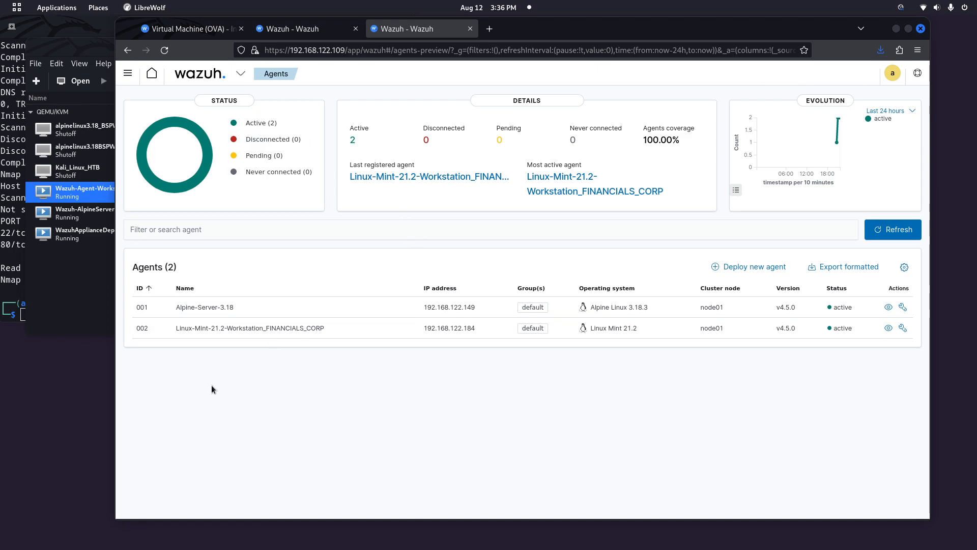
click(222, 311)
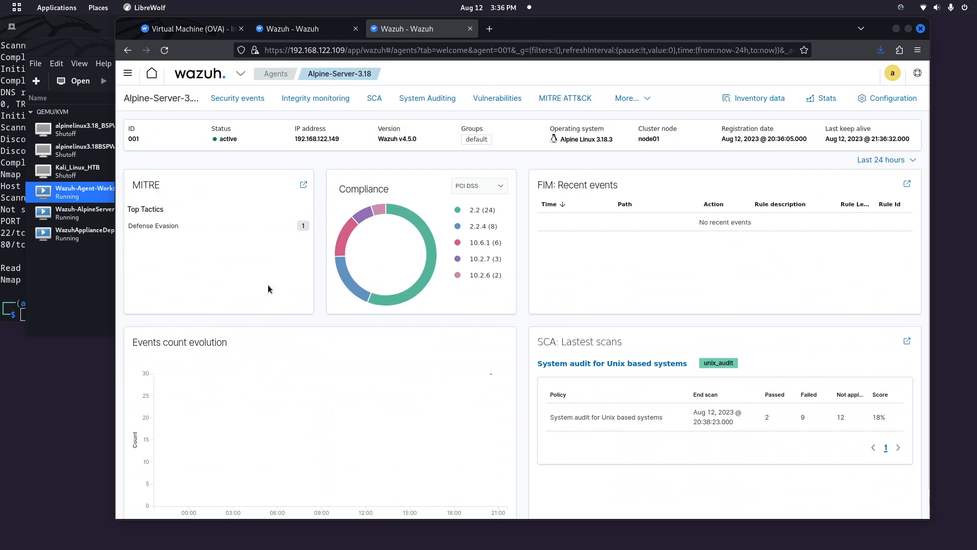
Step: Open the Linux-Mint-21.2-Workstation_FINANCIALS_CORP agent from the agents list and review its MITRE, compliance, event count and SCA summaries
click(275, 75)
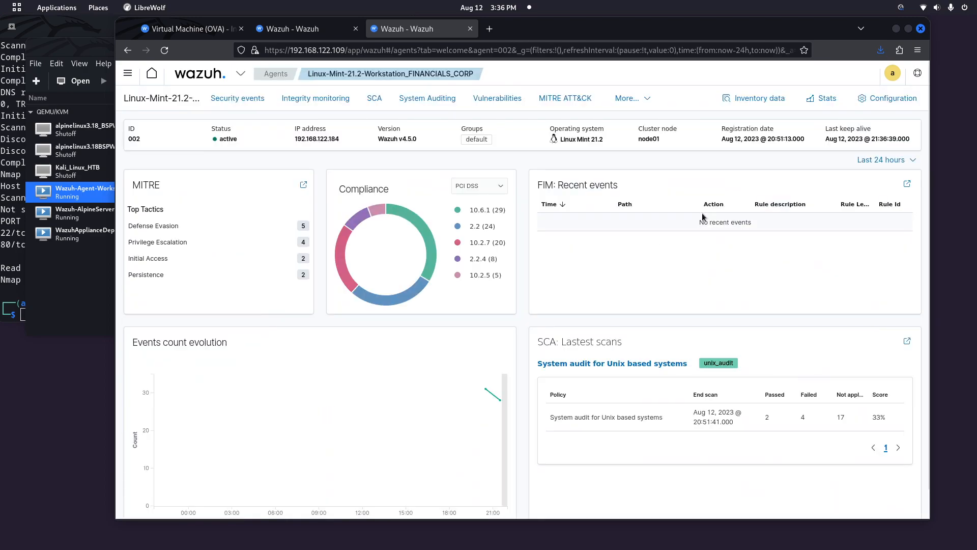
scroll(499, 366, down, 1)
mouse_move(498, 372)
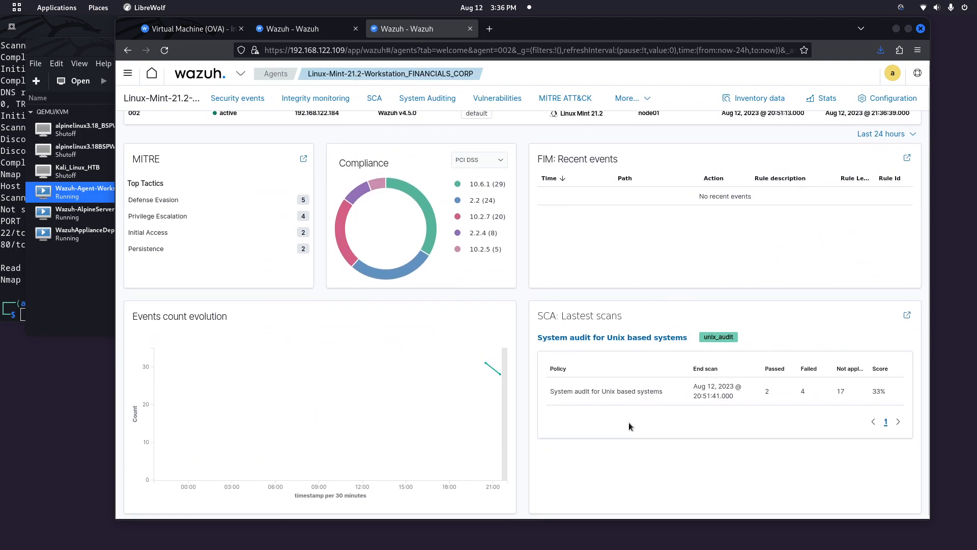
scroll(631, 425, up, 1)
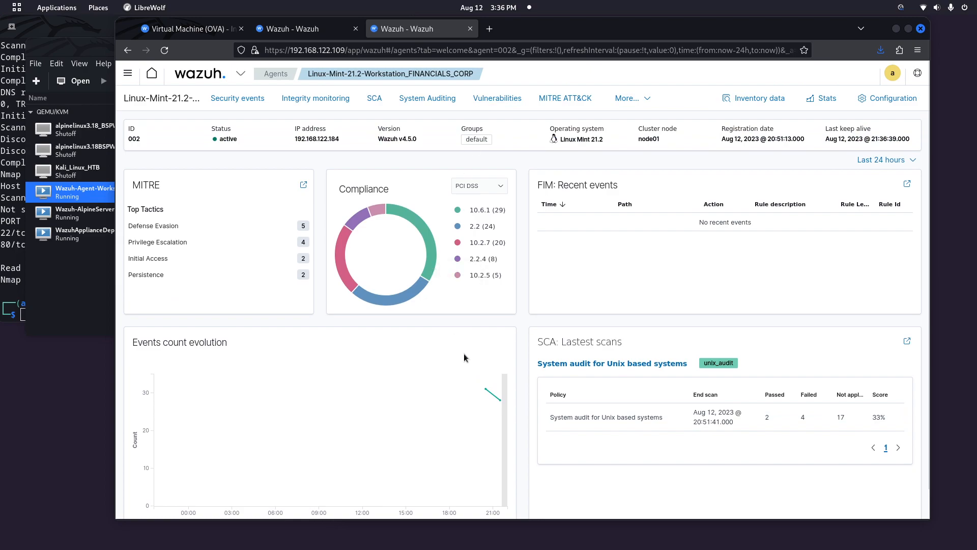
scroll(498, 409, down, 1)
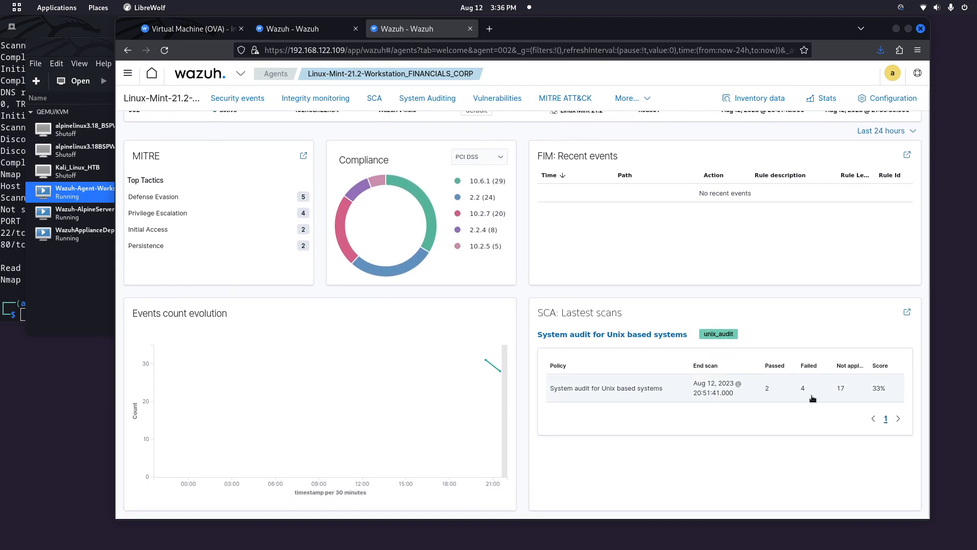
scroll(610, 437, up, 1)
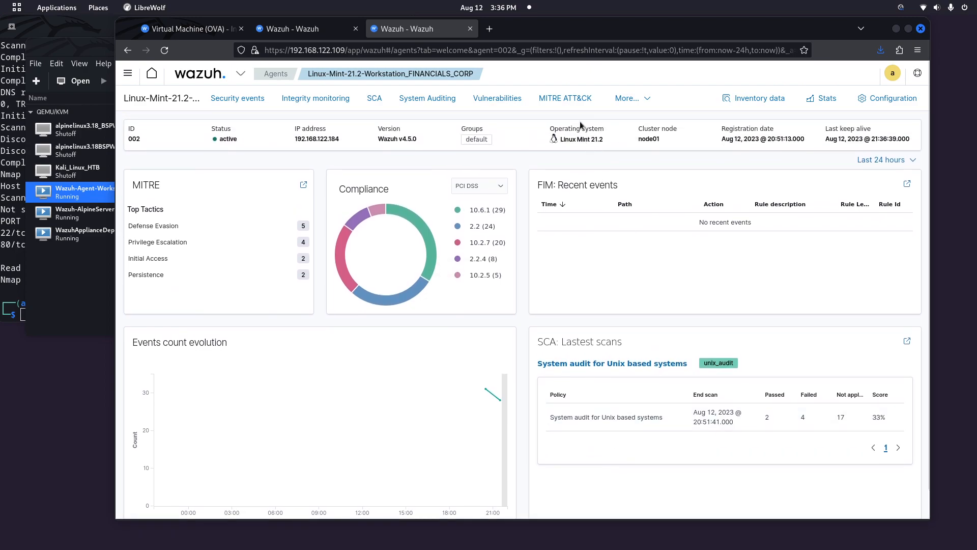
Step: Check the Linux Mint agent's vulnerability inventory, refresh its vulnerability events, and return to the inventory
click(507, 99)
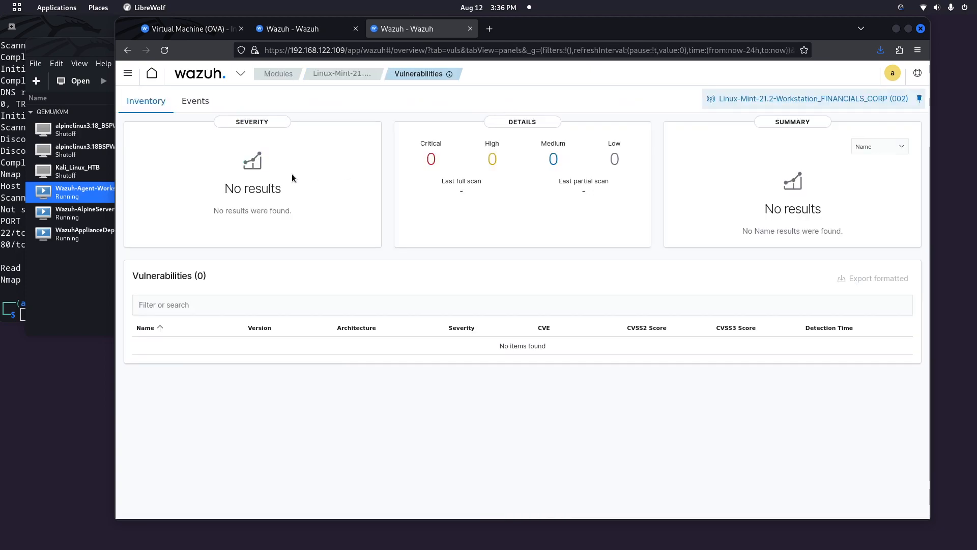
click(198, 104)
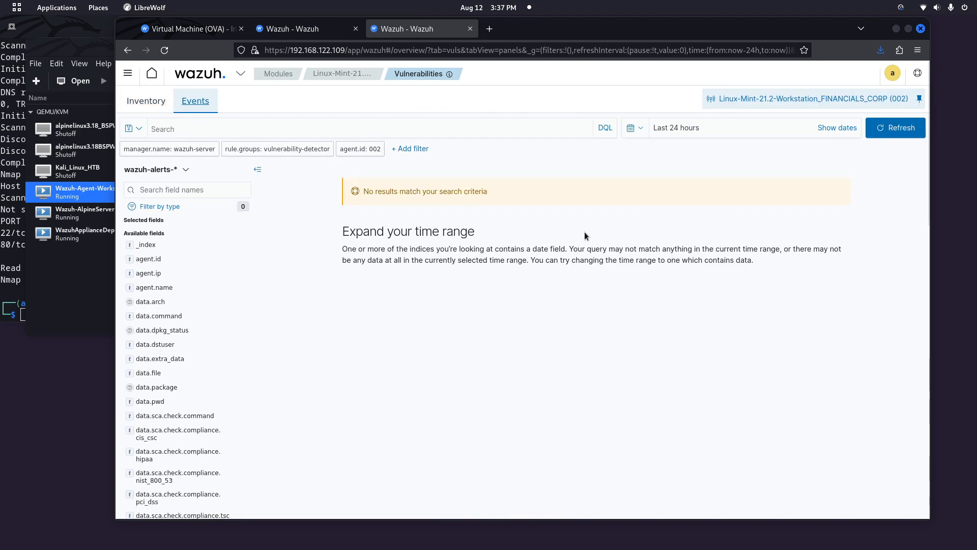
click(897, 128)
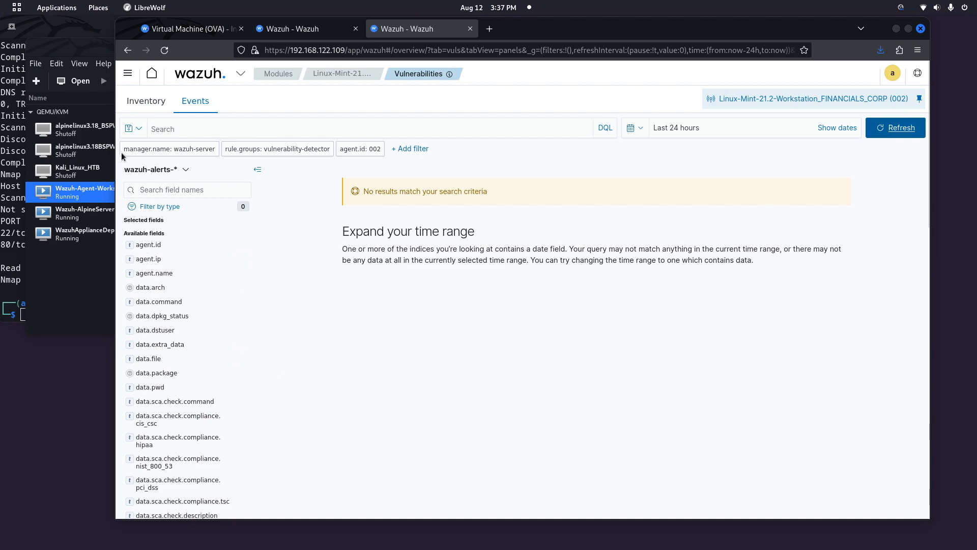
click(135, 96)
Step: Open integrity monitoring for the Linux-Mint-21.2-Workstation_FINANCIALS_CORP agent and check its dashboard and refreshed events
click(210, 76)
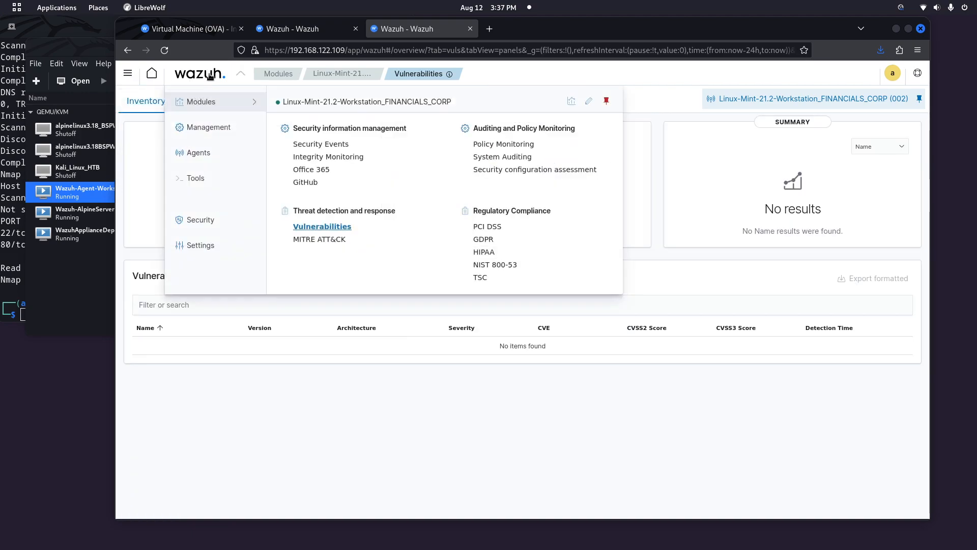
click(360, 77)
click(636, 98)
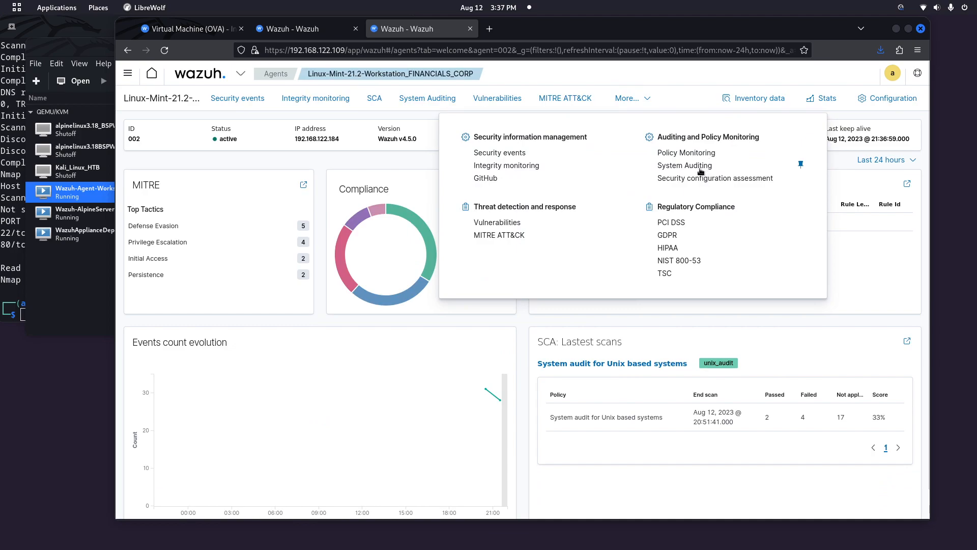
click(487, 166)
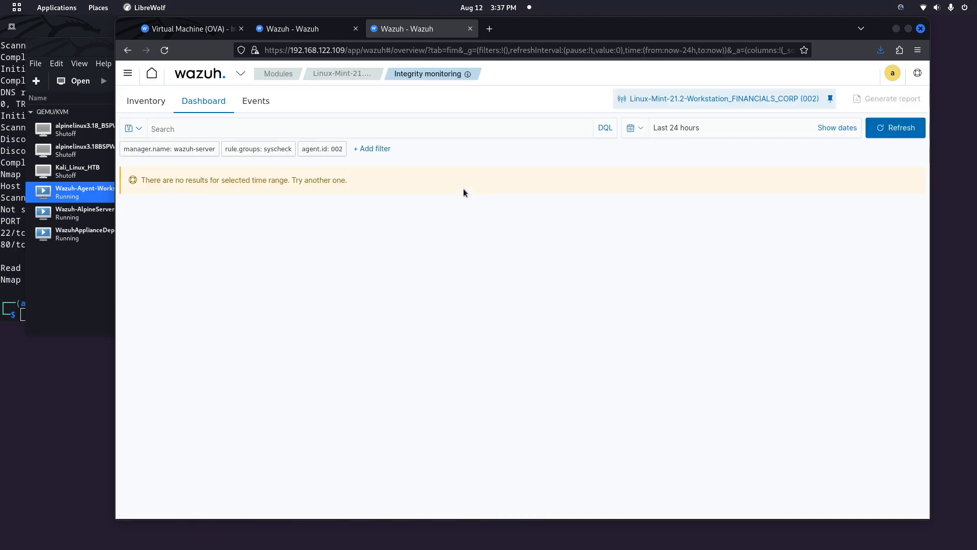
click(248, 101)
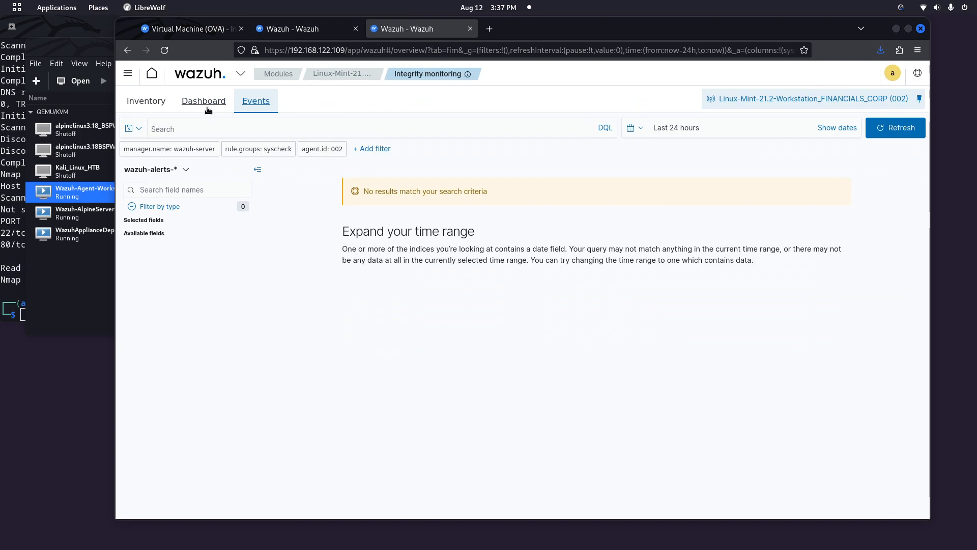
click(906, 134)
click(206, 104)
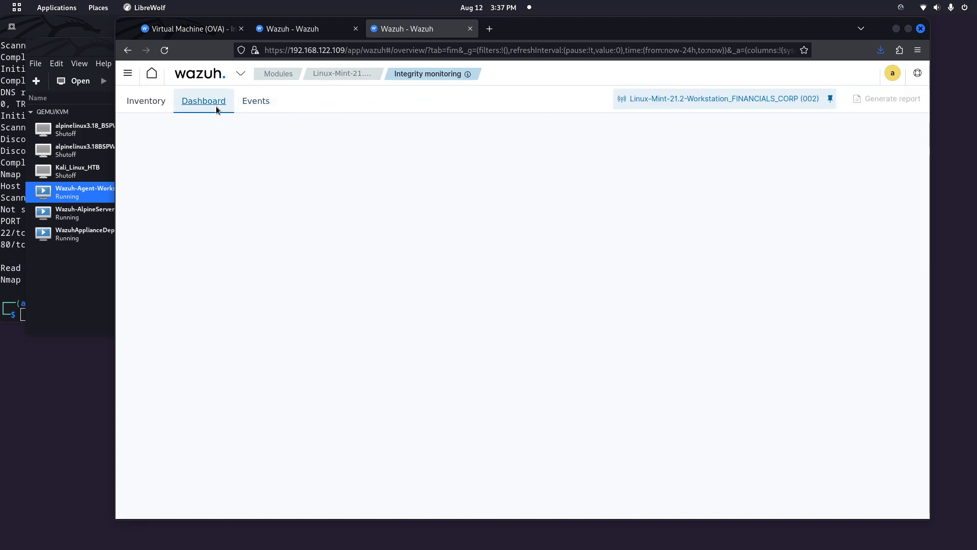
Step: Open the integrity monitoring file inventory and view the details of the /bin entry
click(144, 107)
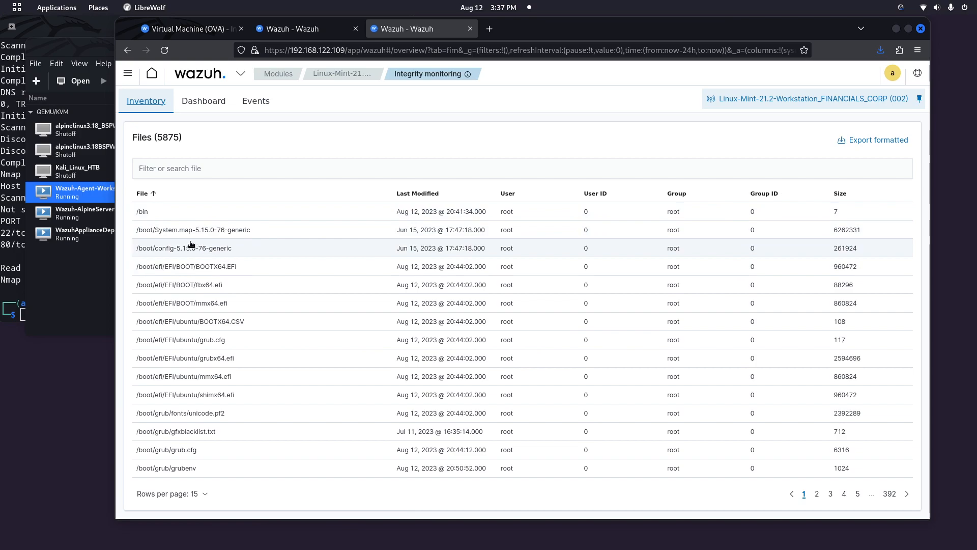
click(155, 217)
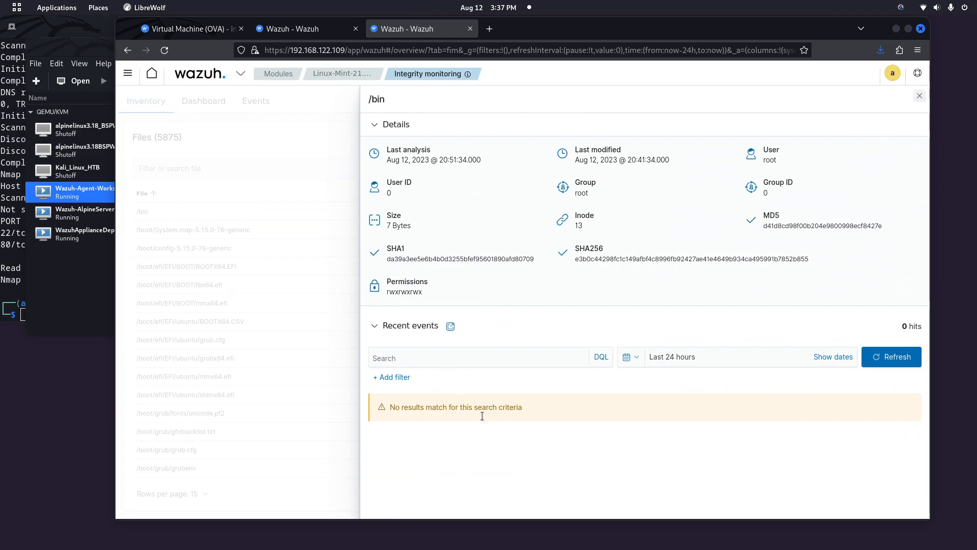
click(308, 375)
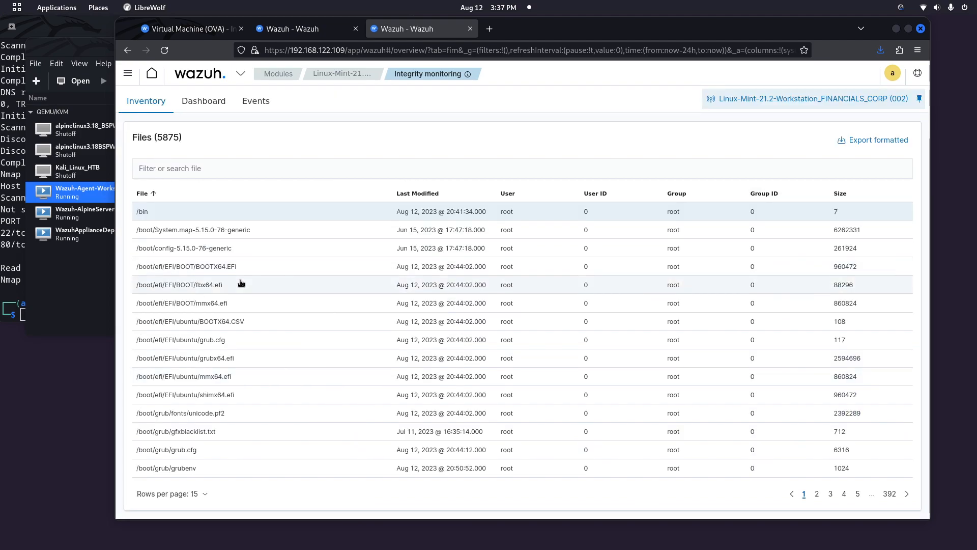
Step: Page through the Linux Mint agent's file inventory to examine the monitored files
click(908, 495)
click(909, 495)
click(908, 494)
click(909, 495)
click(908, 494)
click(908, 495)
click(908, 495)
click(908, 494)
click(908, 494)
click(908, 495)
click(908, 495)
click(908, 495)
click(908, 494)
click(908, 495)
double_click(909, 496)
click(910, 496)
double_click(910, 496)
click(910, 497)
double_click(909, 496)
click(910, 496)
click(756, 496)
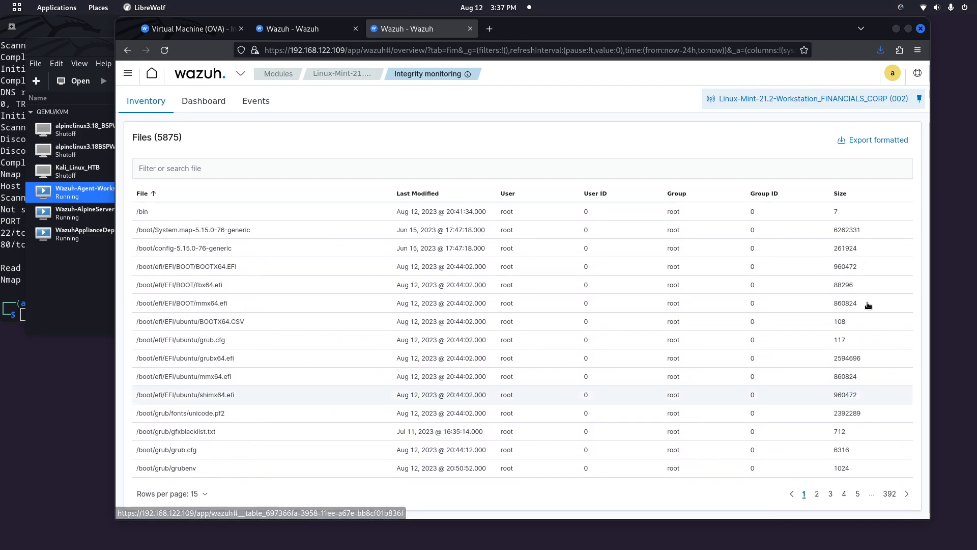
Step: Sort the file inventory by size in descending order and preview its CSV export without saving it
click(850, 194)
click(838, 195)
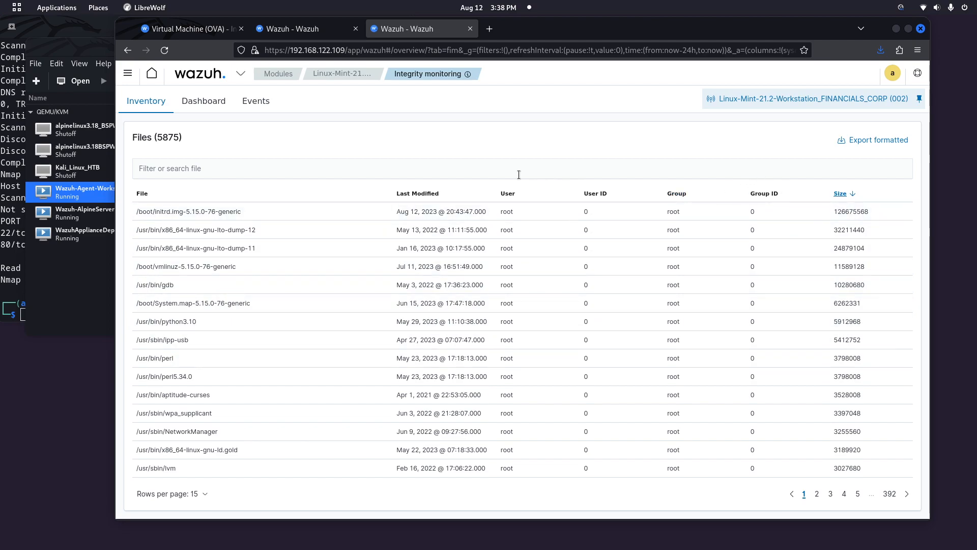
click(846, 140)
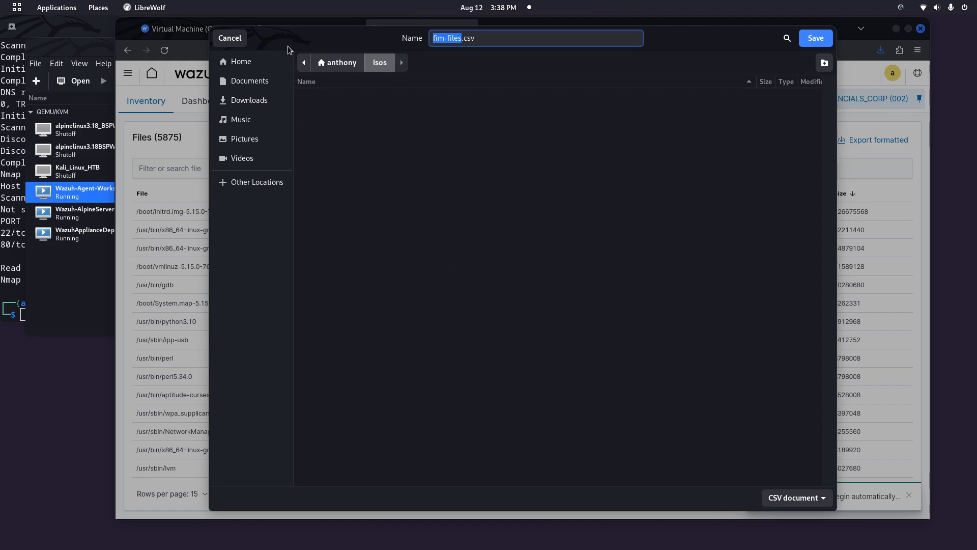
click(230, 38)
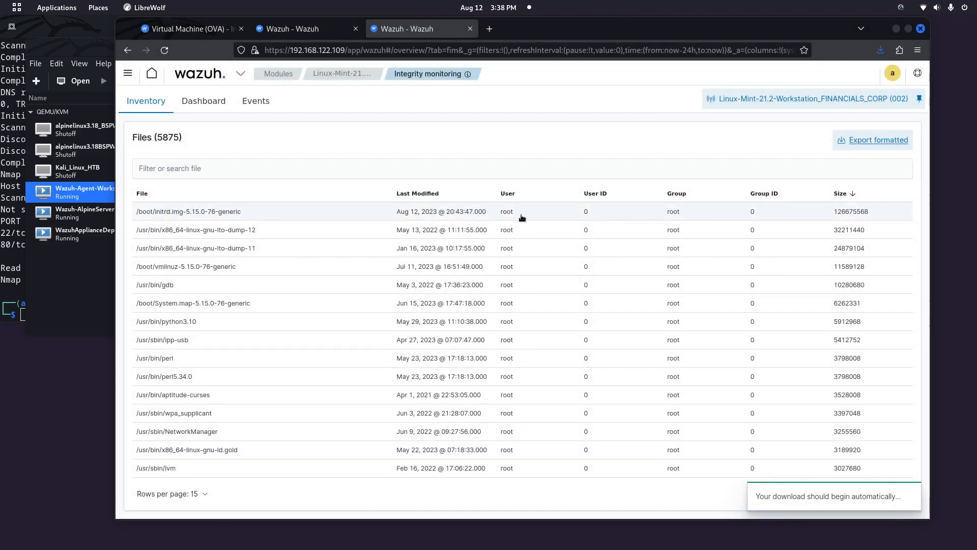
Step: Return to the Linux Mint agent's overview and look through its additional modules
click(343, 74)
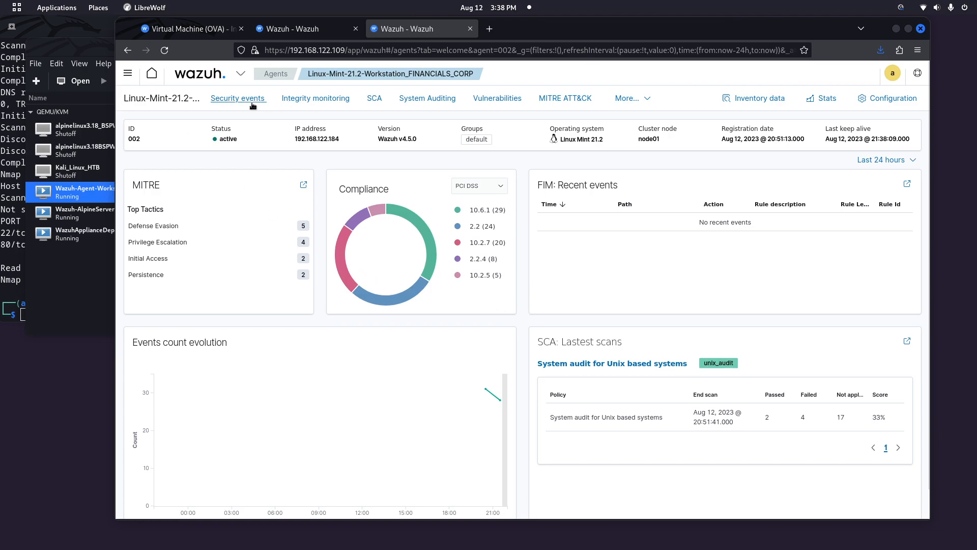
click(640, 99)
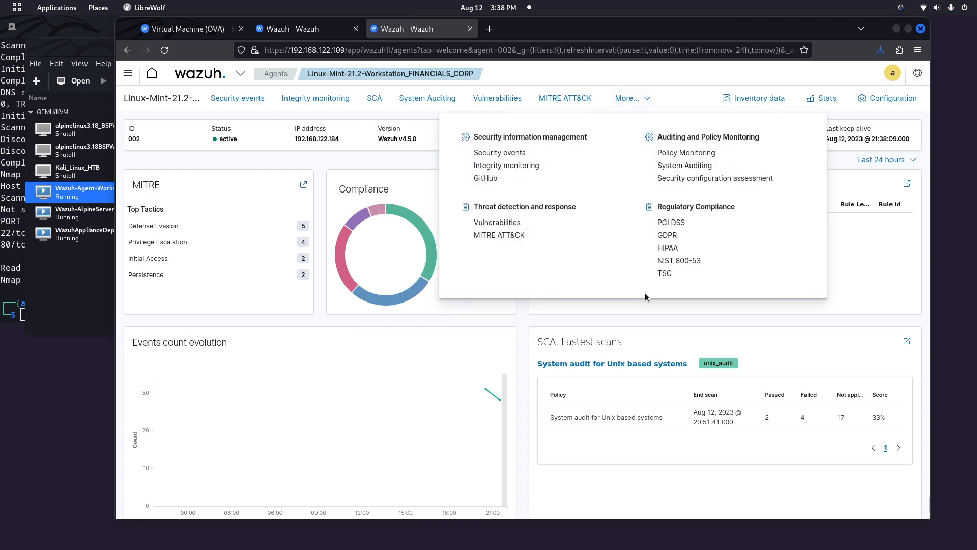
click(766, 316)
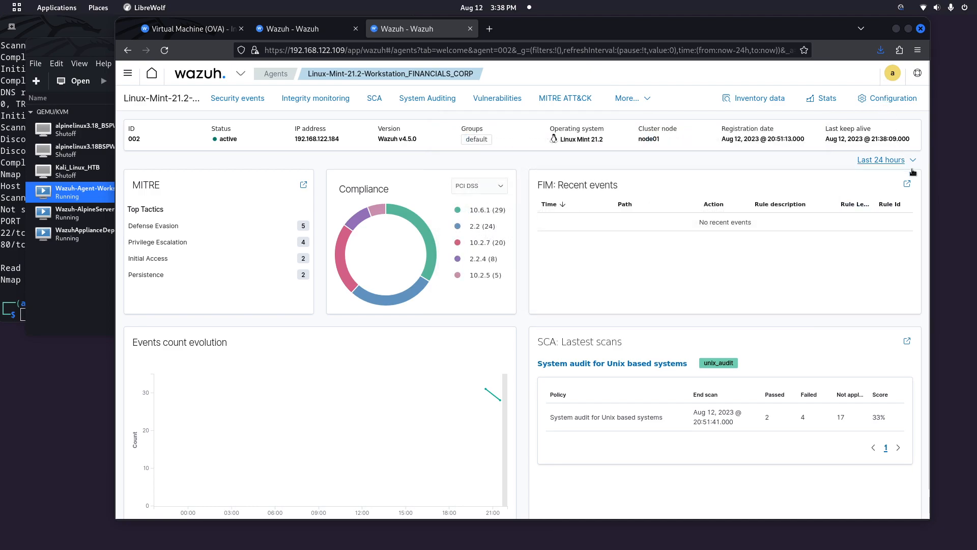
Step: Open the list of all agents and check its CSV export and selectable columns without saving or changing anything
click(275, 74)
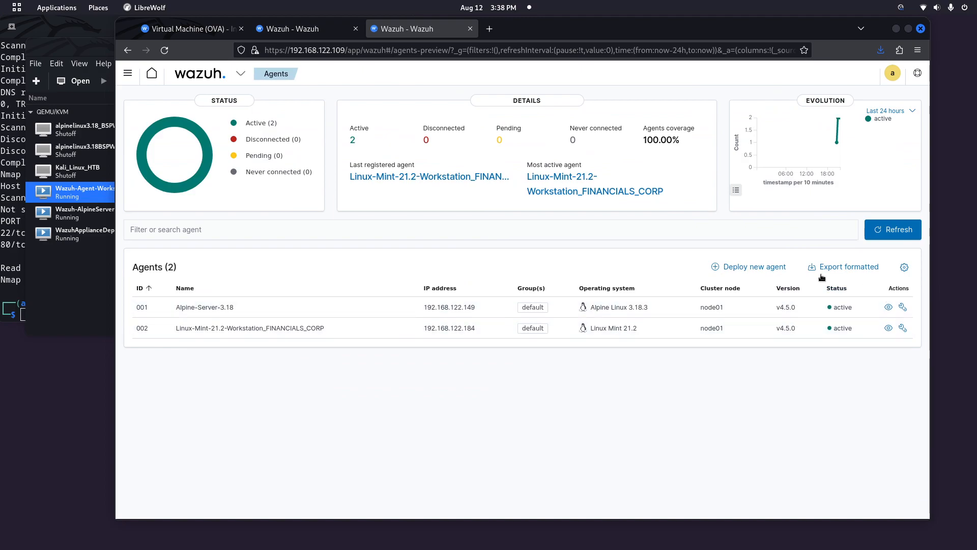
click(844, 273)
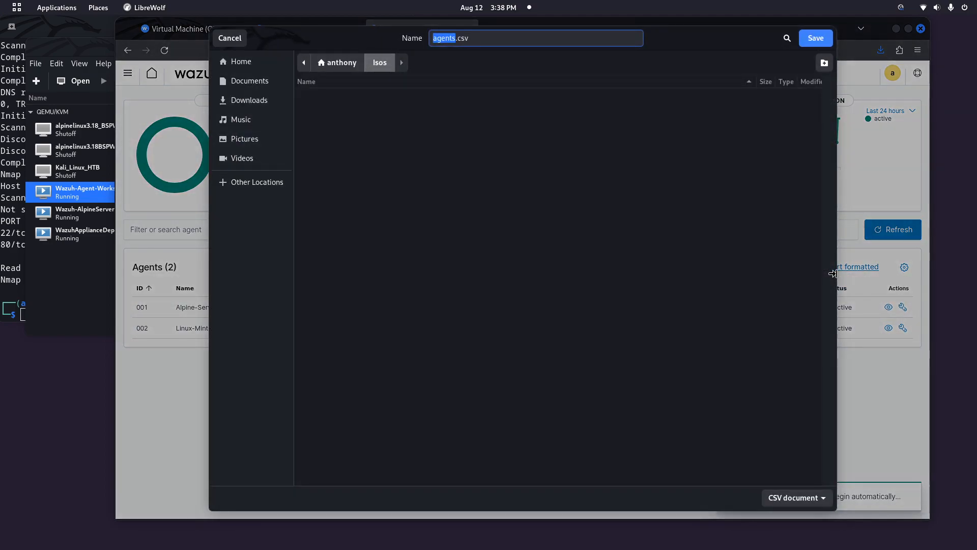
click(219, 39)
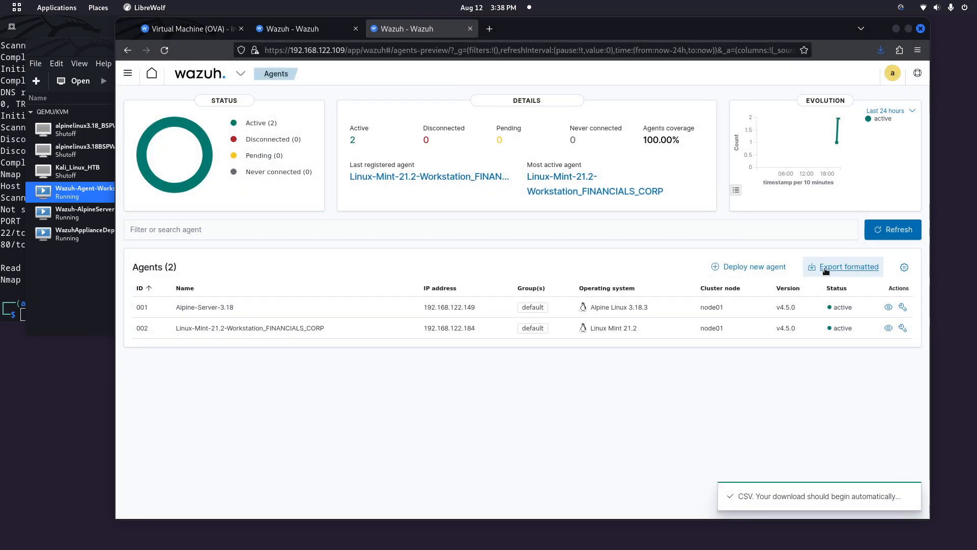
click(906, 268)
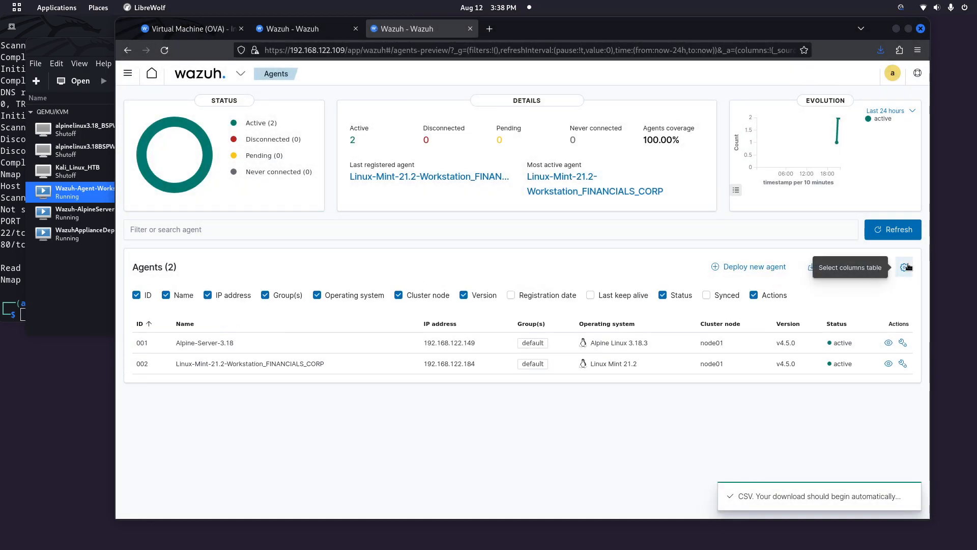
click(907, 267)
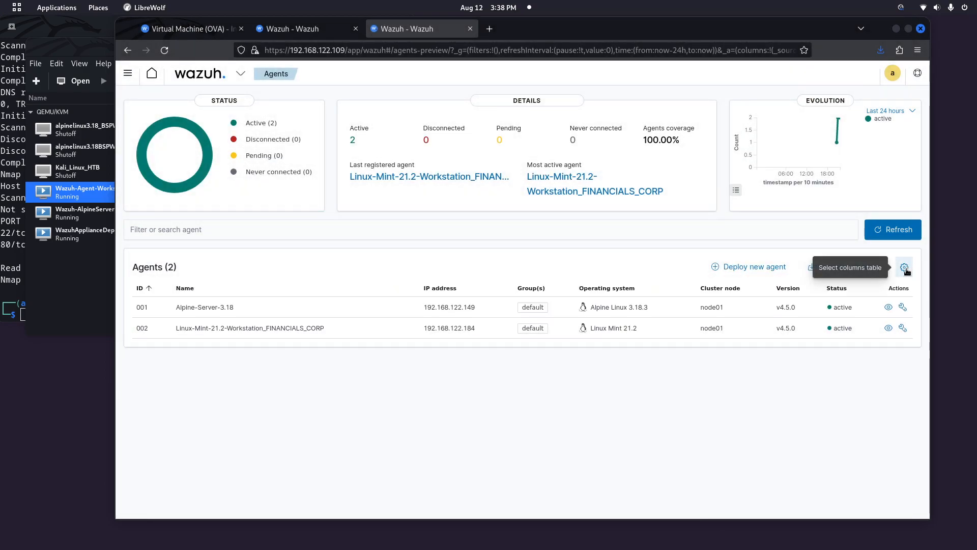
Step: Open the Alpine-Server-3.18 agent and examine the monitored locations in its global and interval stats
click(889, 307)
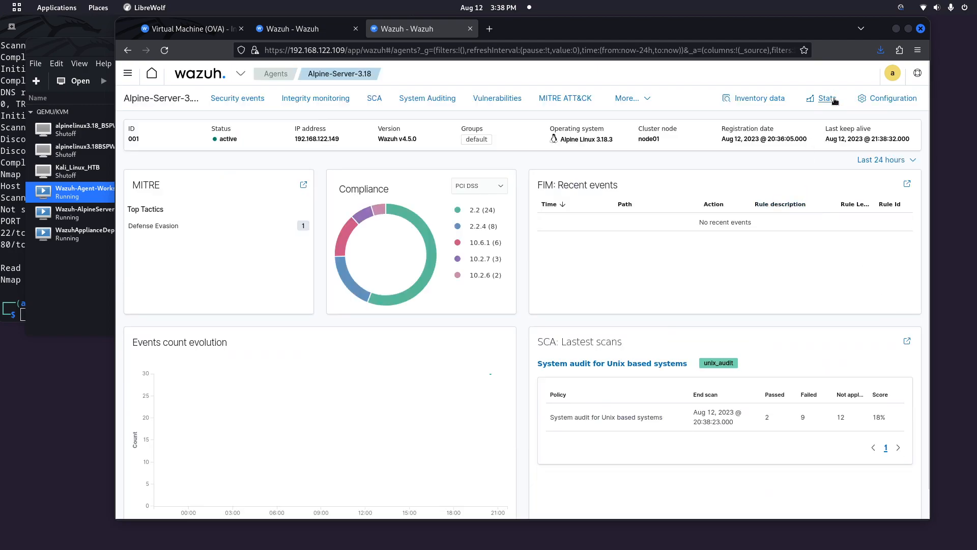
click(827, 99)
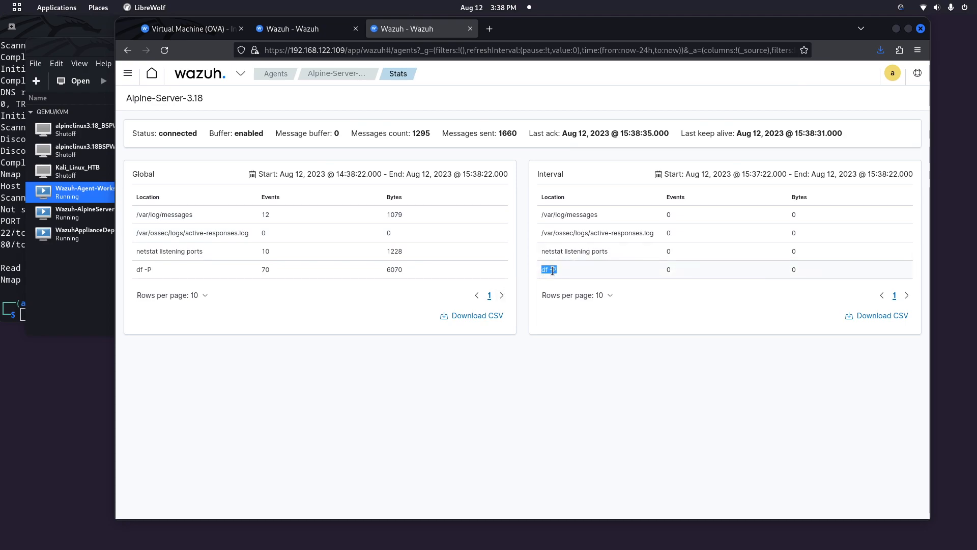
drag(556, 258, 559, 240)
click(542, 239)
drag(606, 242, 535, 211)
click(540, 251)
click(536, 212)
Step: Open the Linux-Mint-21.2-Workstation_FINANCIALS_CORP agent from the agents list and view its MITRE ATT&CK dashboard and events
click(321, 73)
click(277, 74)
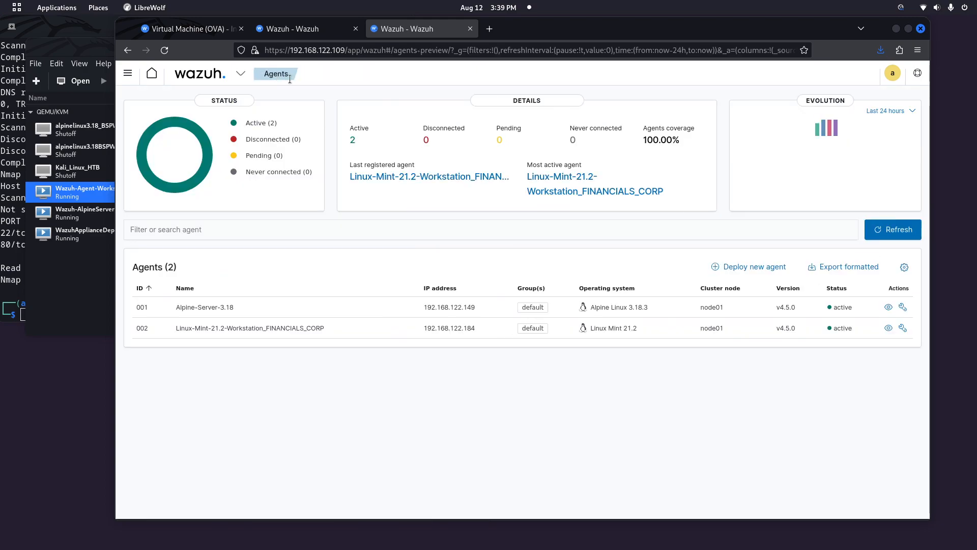
click(224, 328)
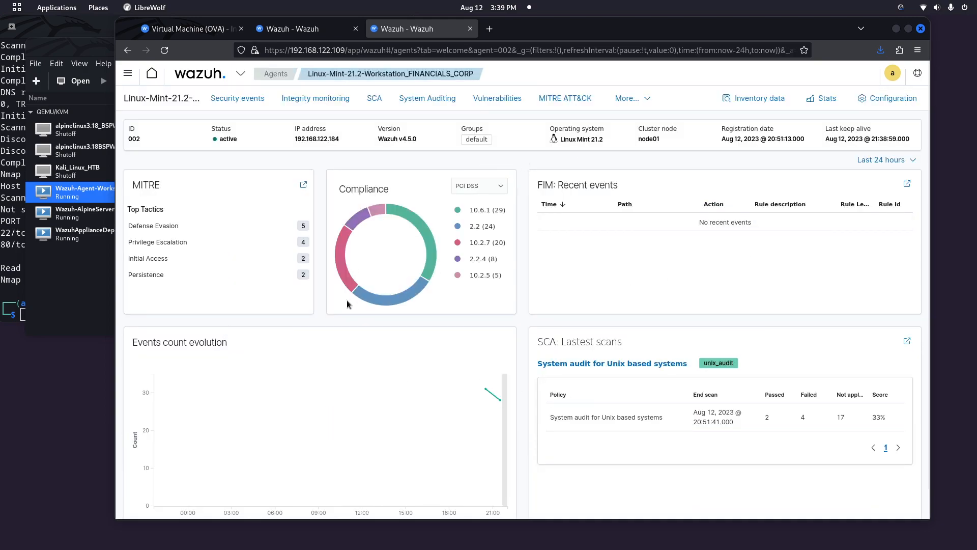
click(540, 105)
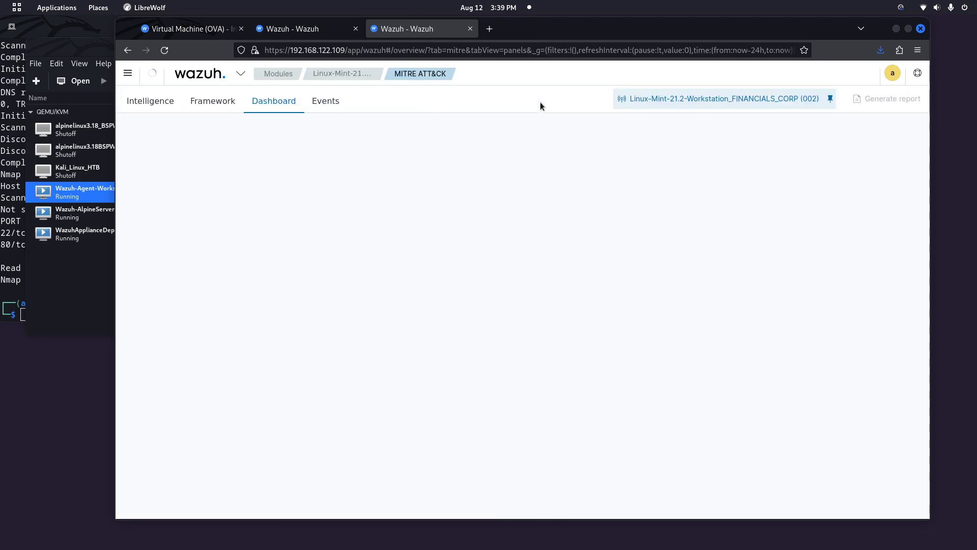
scroll(456, 460, down, 1)
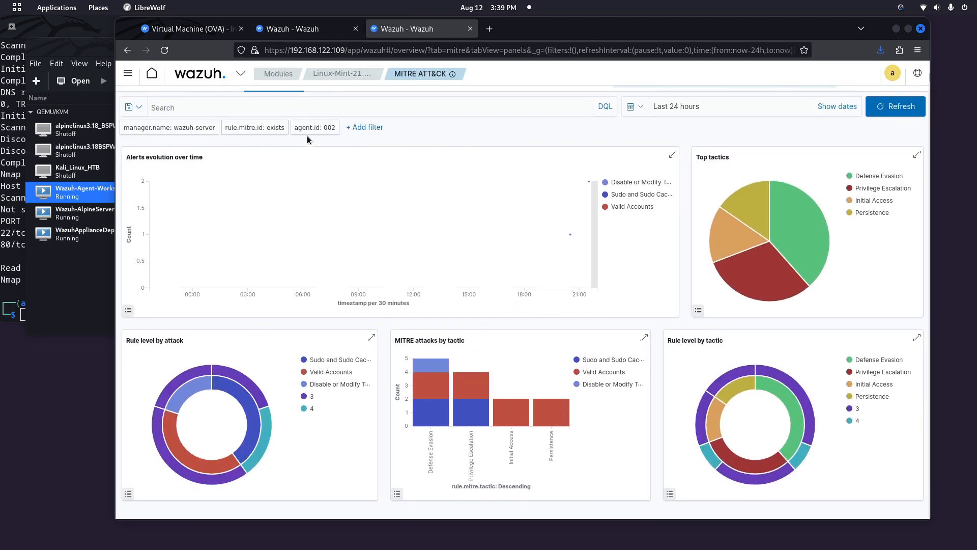
scroll(363, 111, up, 1)
click(326, 101)
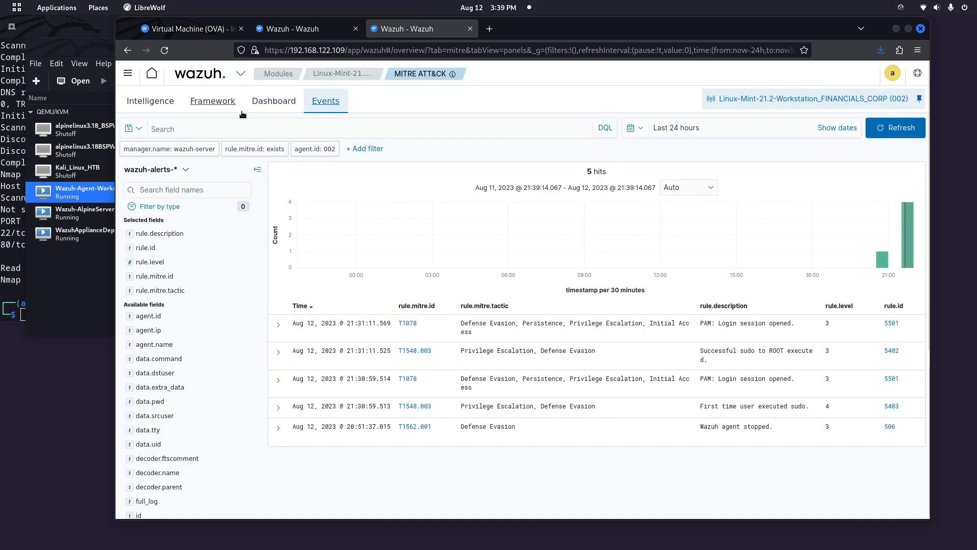
Step: Generate a report from the Linux Mint agent's MITRE ATT&CK dashboard and open the Reporting page in Management
click(265, 103)
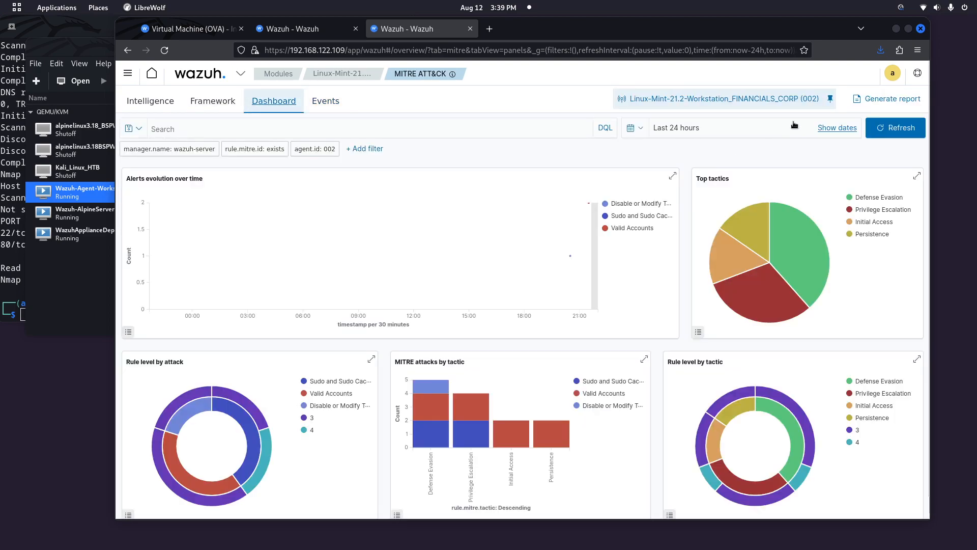
click(877, 100)
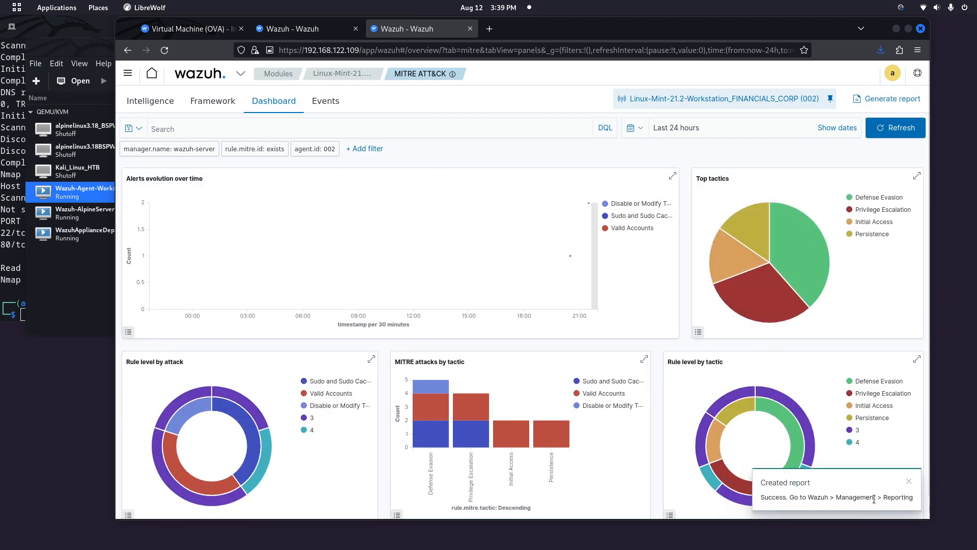
click(217, 79)
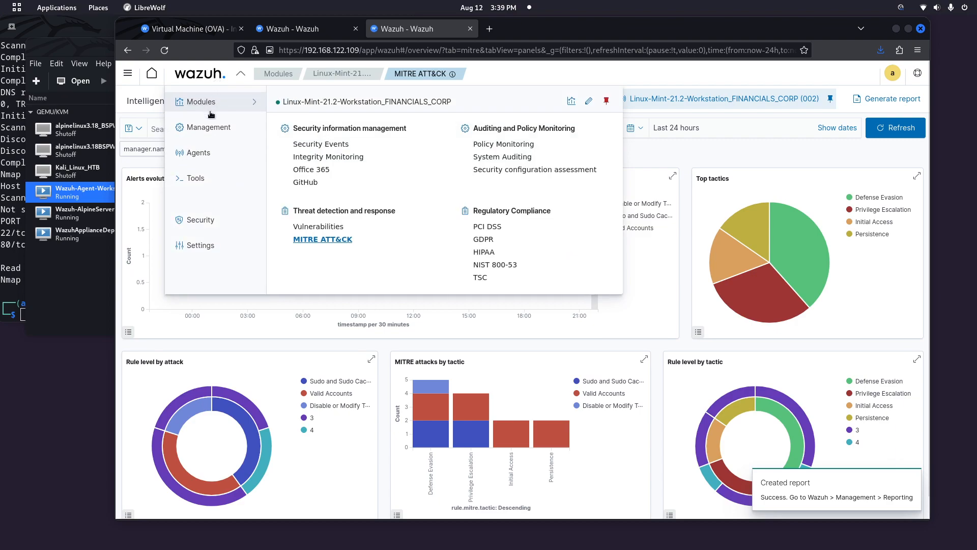
mouse_move(209, 128)
click(400, 194)
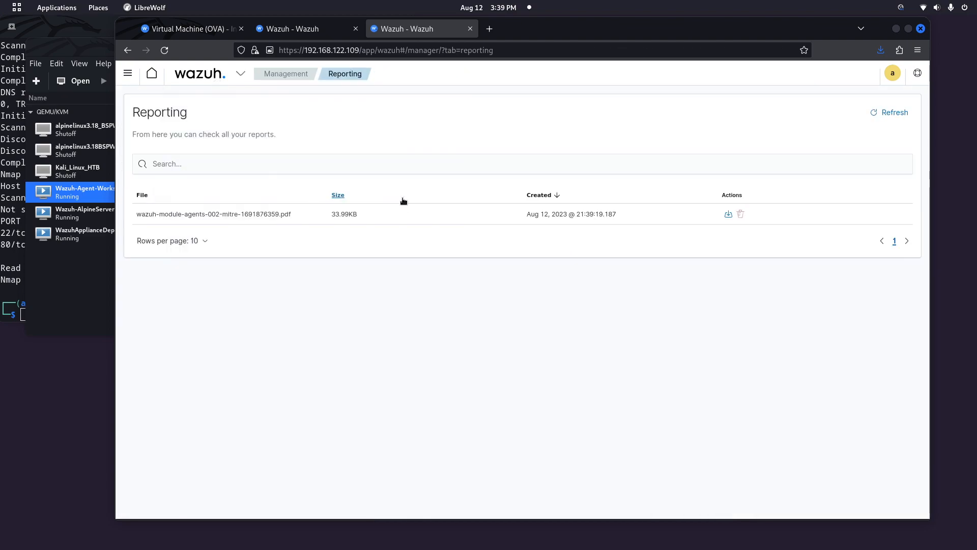
Step: Open the wazuh-module-agents-002-mitre-1691876359.pdf report, reload it, and review its alert evolution and tactics charts
click(728, 214)
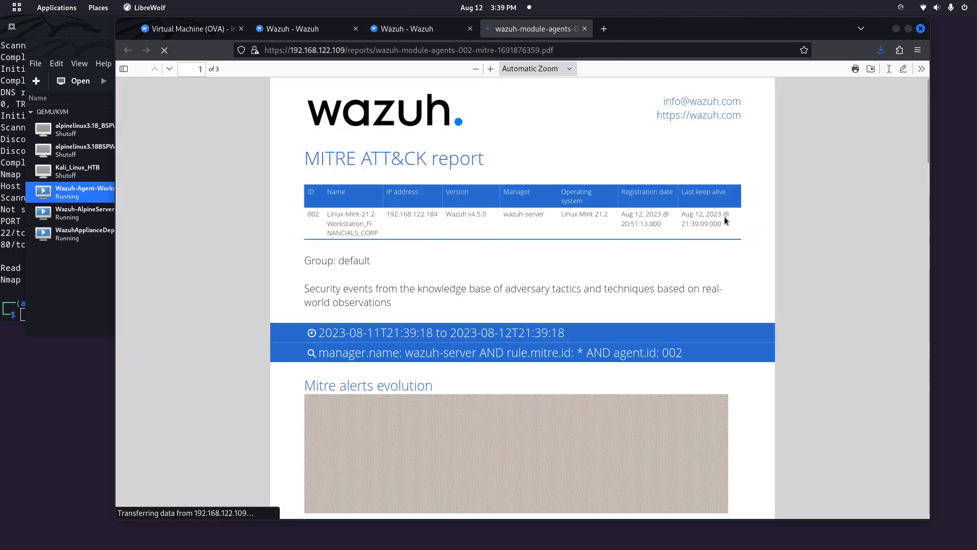
scroll(369, 224, down, 8)
scroll(637, 252, up, 3)
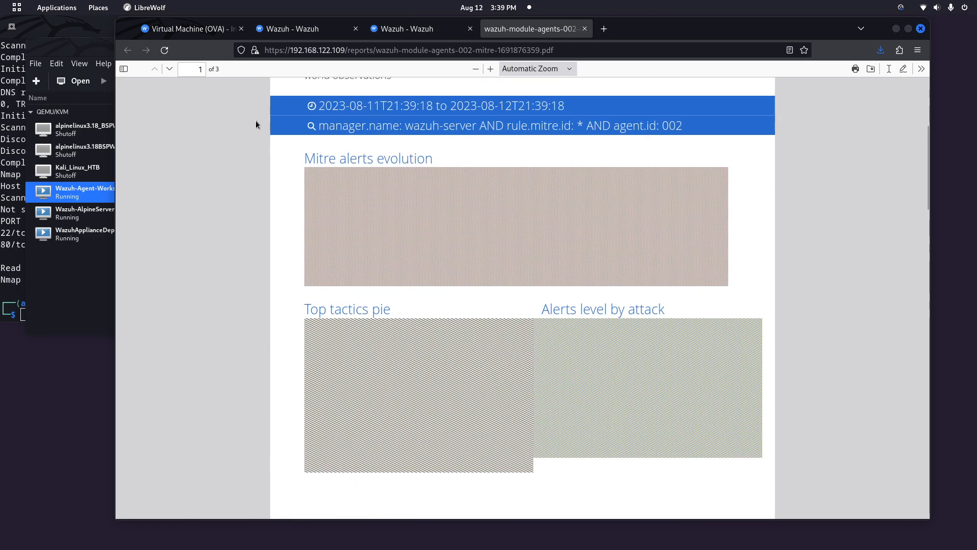
click(164, 50)
click(880, 49)
click(882, 51)
scroll(528, 297, up, 5)
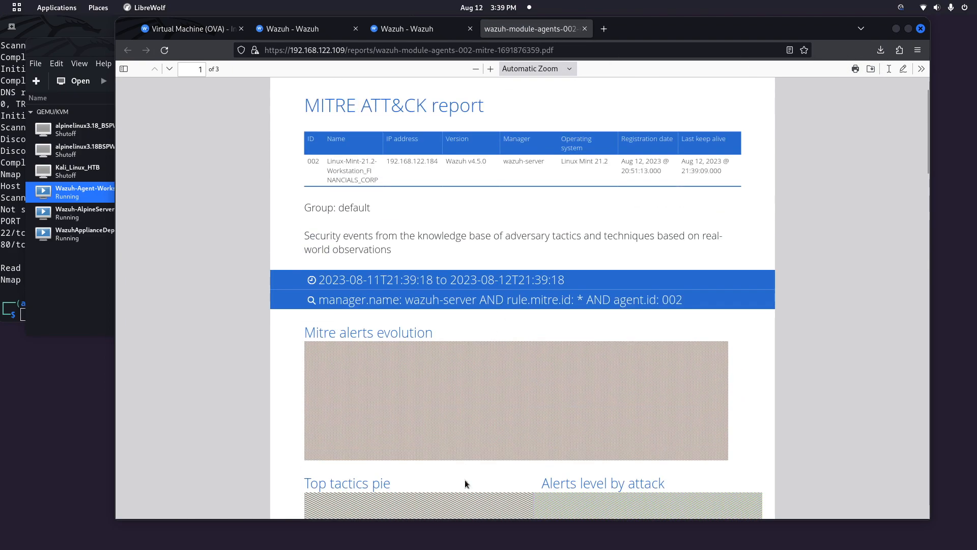
scroll(327, 274, down, 3)
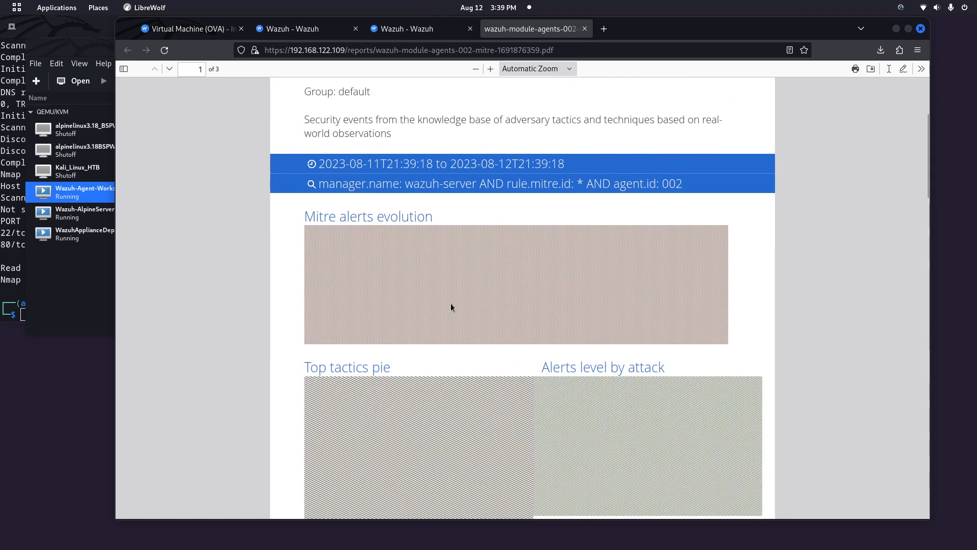
Step: Review the MITRE ATT&CK report through the alerts summary on page 3 and close the report
scroll(451, 295, up, 3)
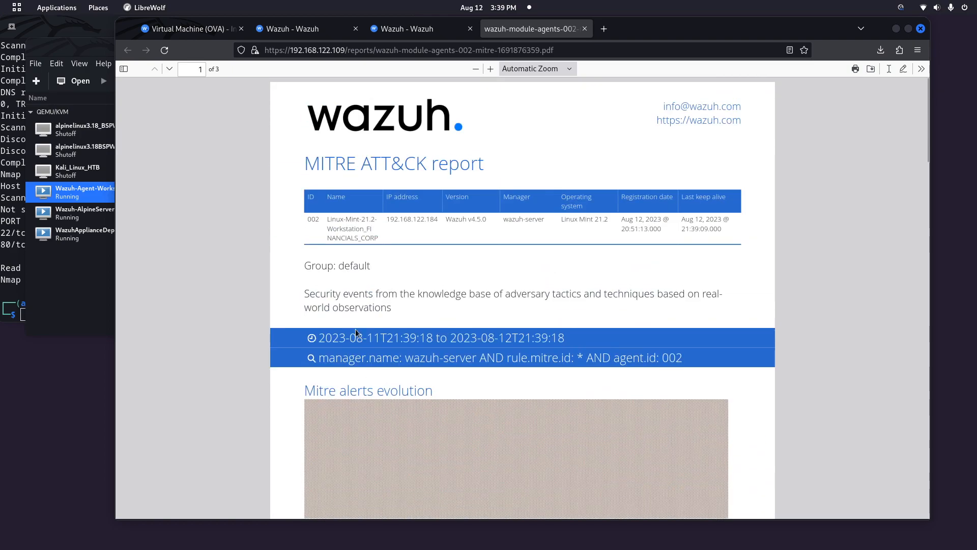
scroll(355, 329, down, 12)
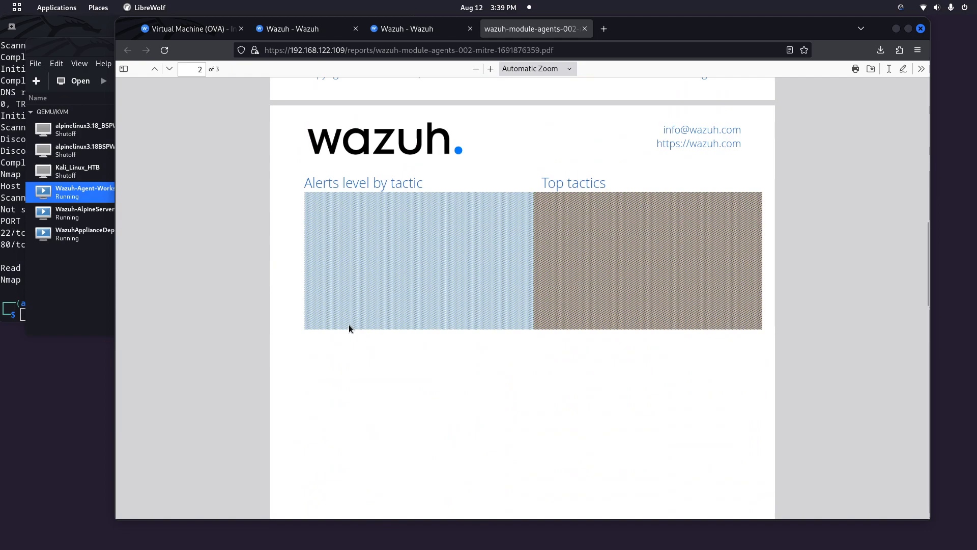
scroll(349, 325, down, 5)
scroll(348, 325, down, 6)
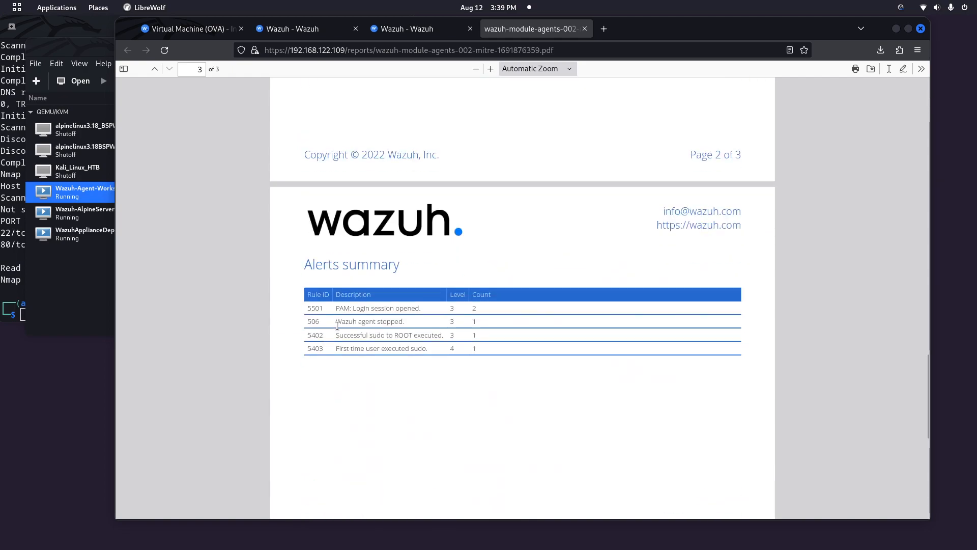
middle_click(533, 27)
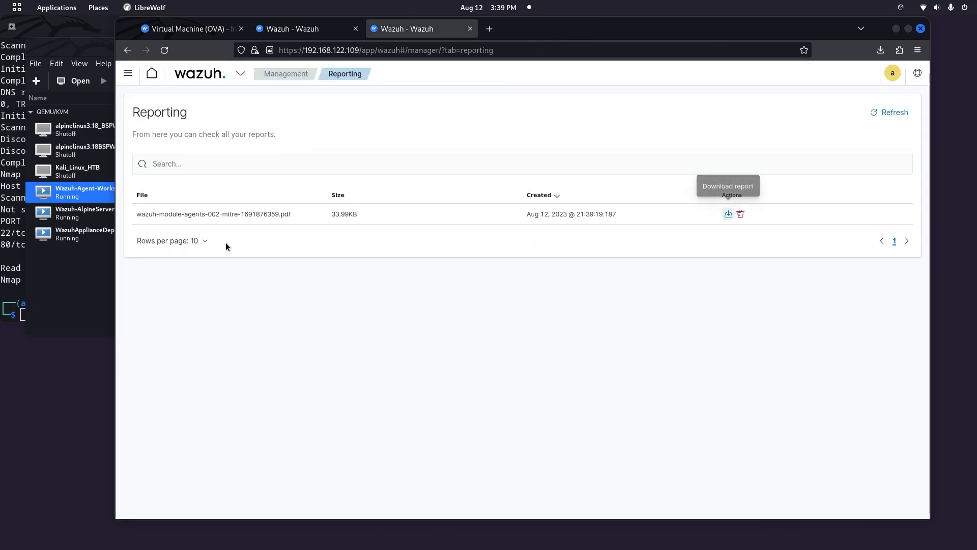
Step: Reopen the MITRE ATT&CK report from the Reporting list and save it as wazuh-module-agents-002-mitre-1691876359.pdf in the Isos folder
triple_click(263, 219)
click(262, 219)
click(727, 214)
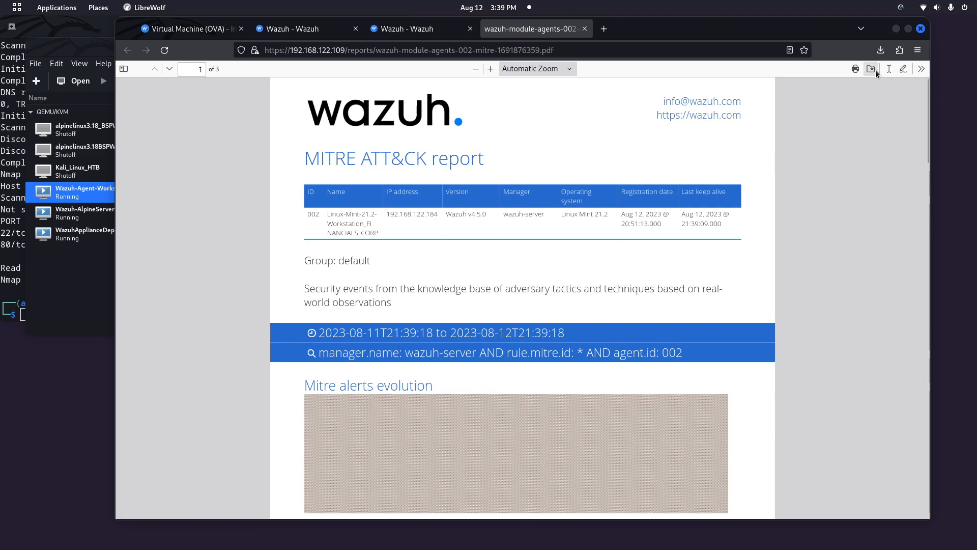
click(873, 70)
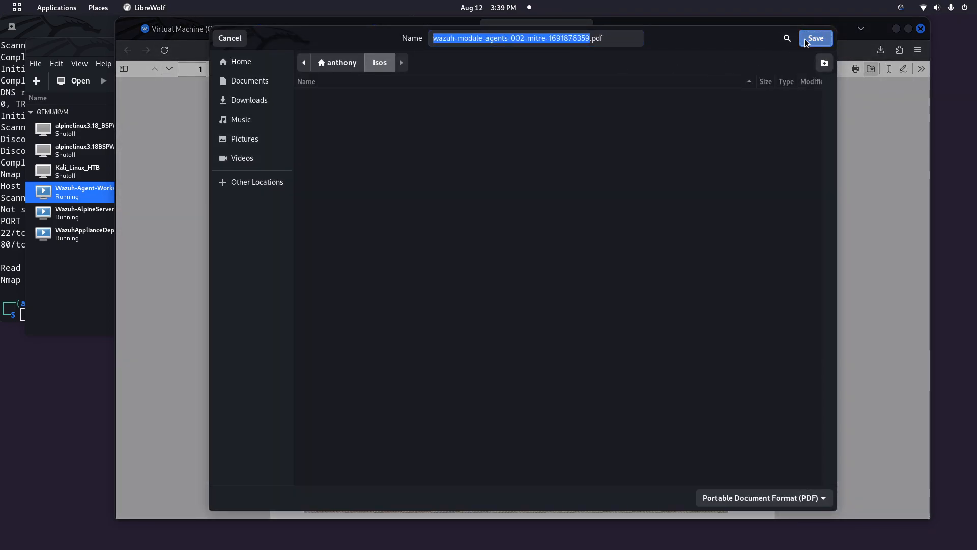
click(805, 42)
click(779, 71)
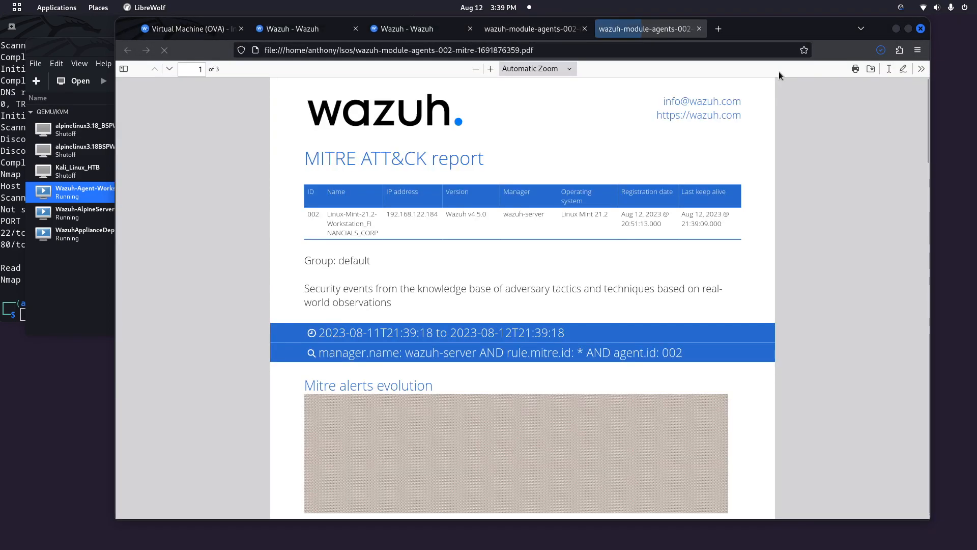
Step: Open the saved PDF from the Isos folder in Document Viewer to inspect its first-page charts, and close both windows
click(885, 50)
click(872, 80)
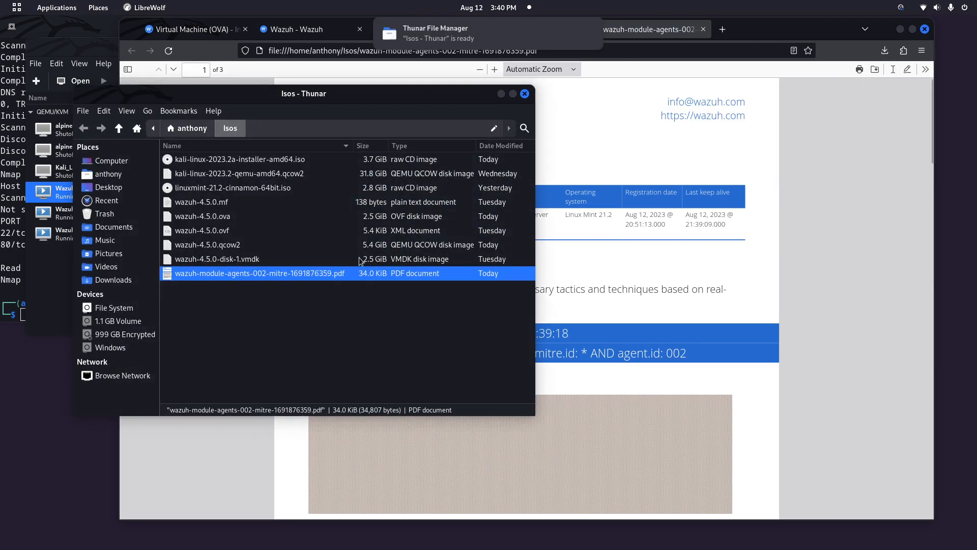
right_click(325, 276)
click(353, 284)
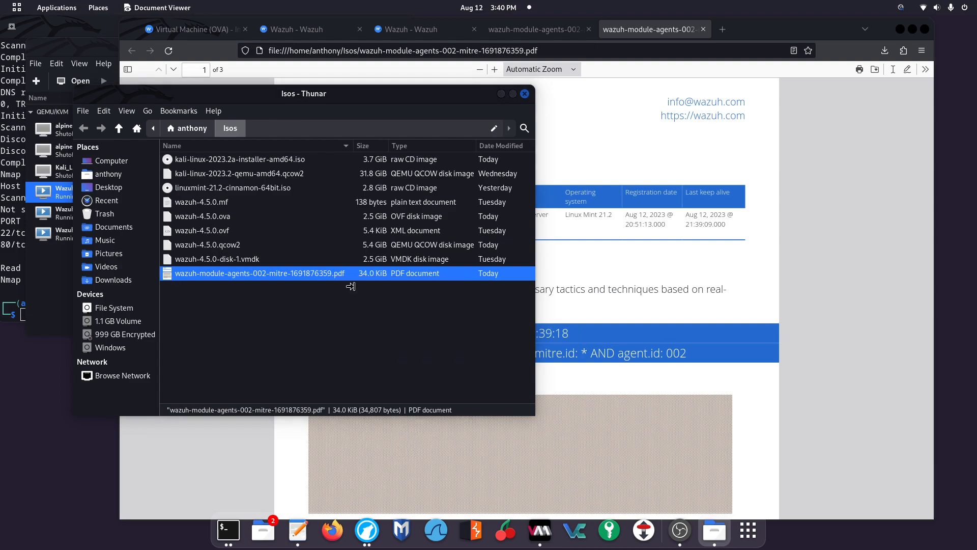
scroll(386, 304, down, 5)
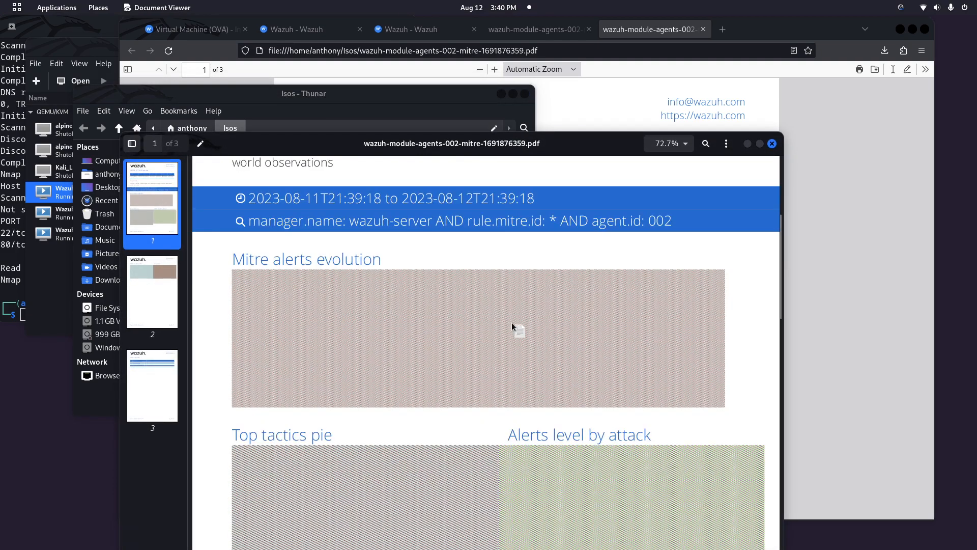
scroll(518, 345, down, 3)
scroll(299, 324, down, 3)
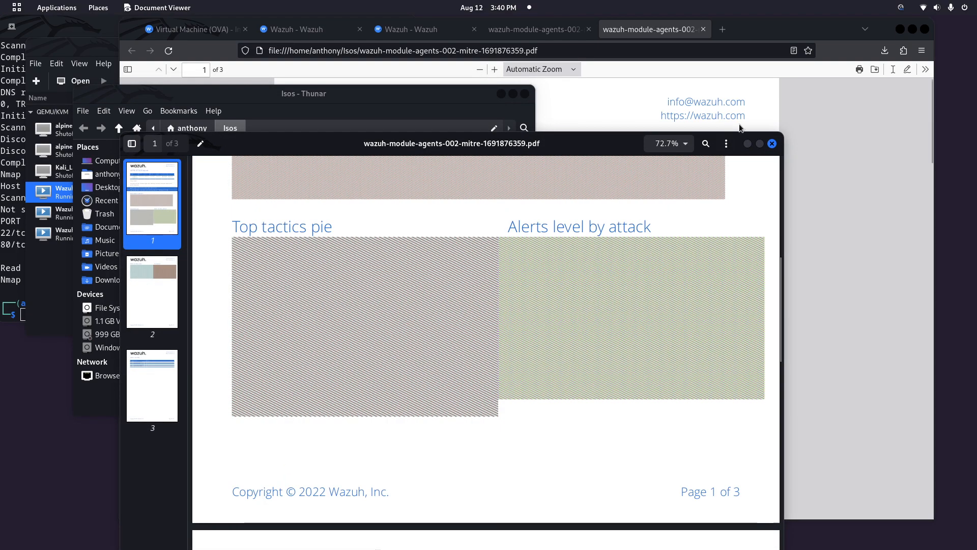
click(772, 144)
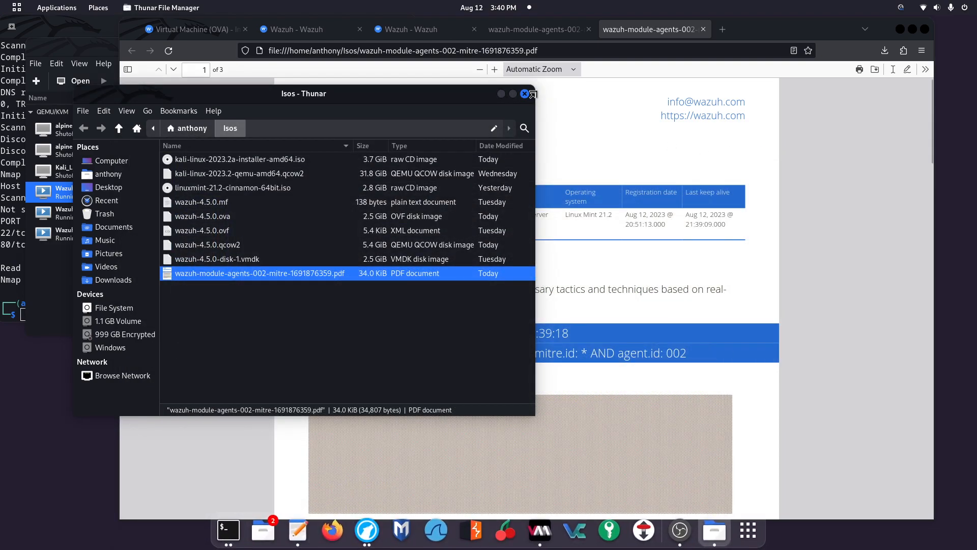
click(525, 93)
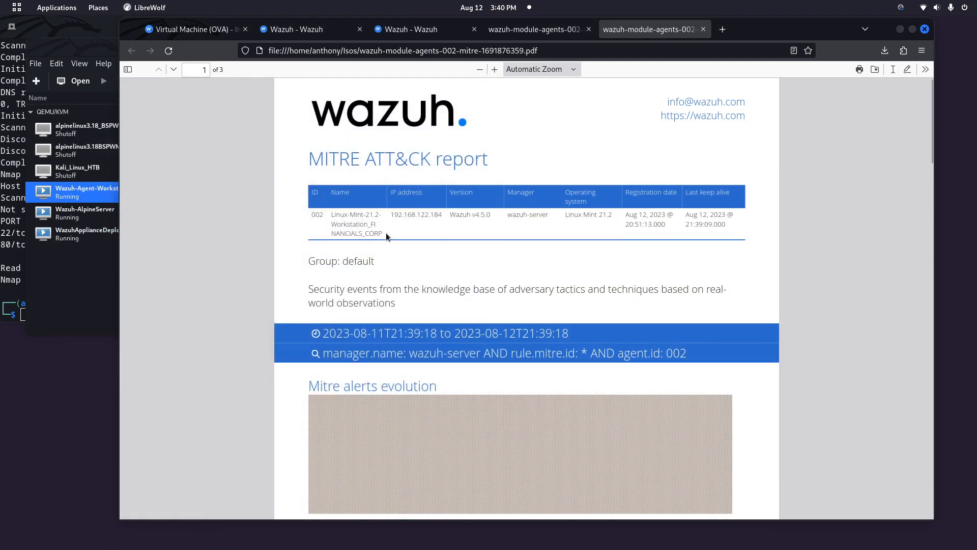
Step: Examine the saved MITRE ATT&CK report in the browser, from the alert charts to the alerts summary on page 3
scroll(375, 233, down, 7)
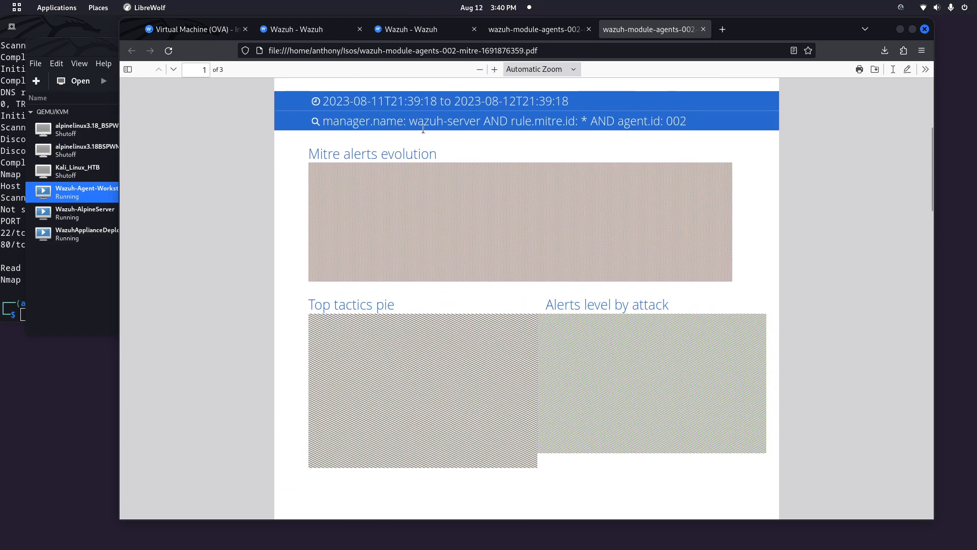
scroll(310, 136, up, 2)
scroll(308, 190, down, 2)
scroll(321, 152, up, 2)
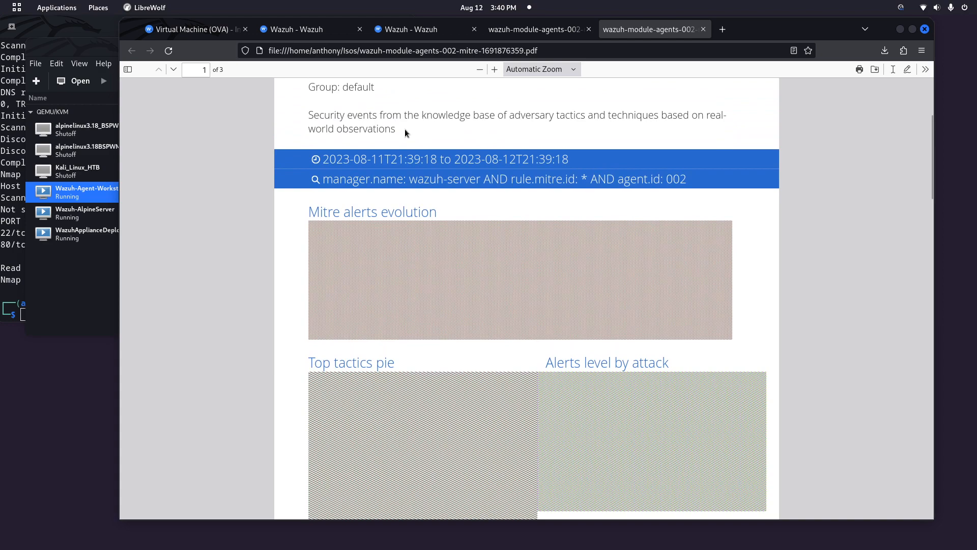
scroll(397, 133, up, 2)
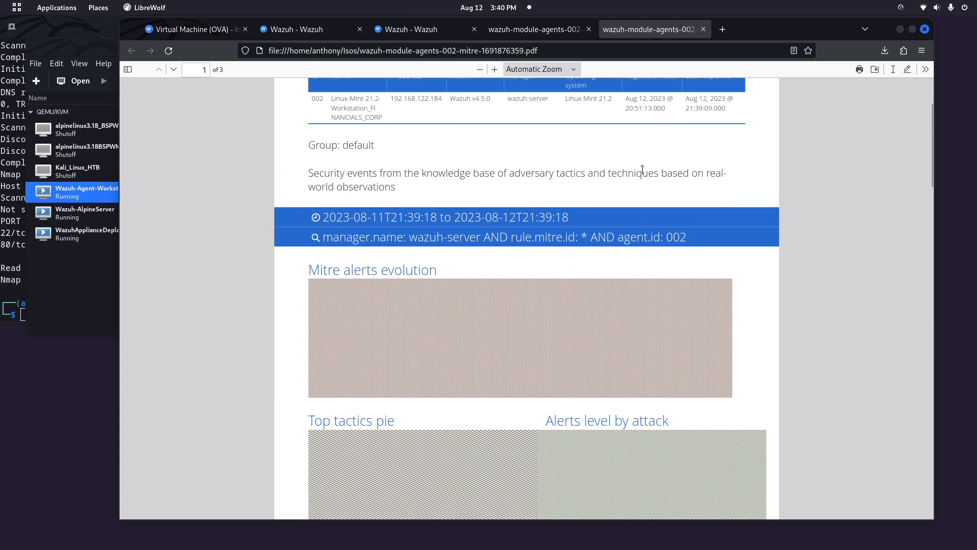
scroll(268, 249, down, 15)
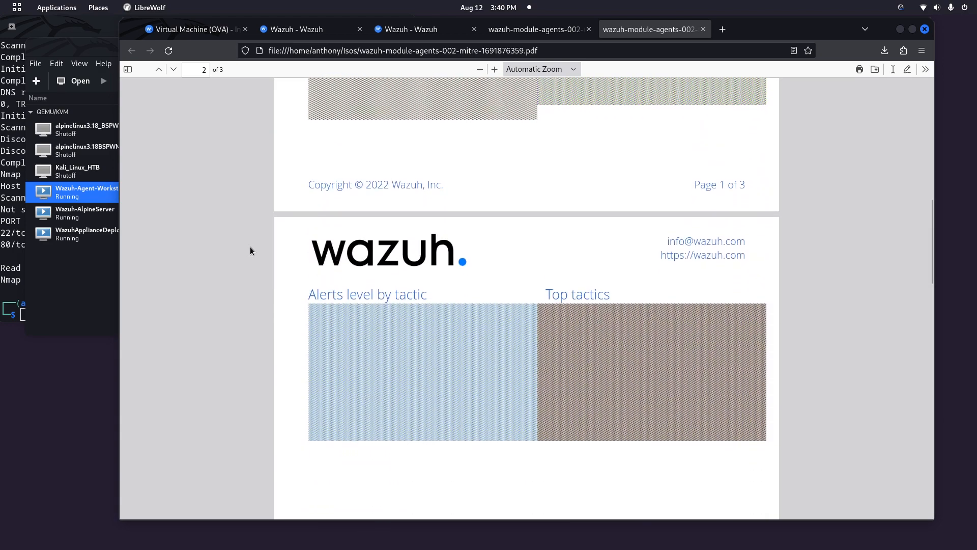
scroll(249, 245, down, 20)
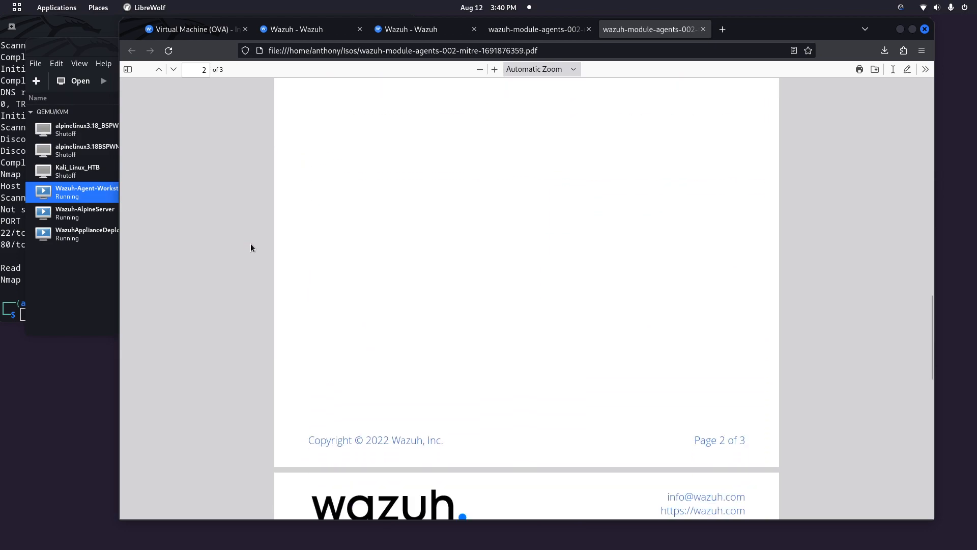
scroll(251, 244, down, 4)
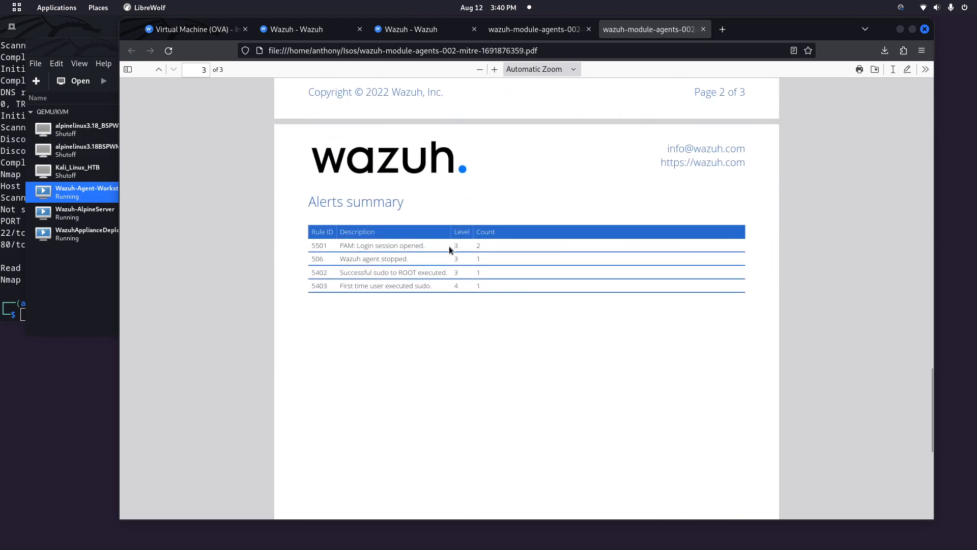
scroll(227, 262, down, 5)
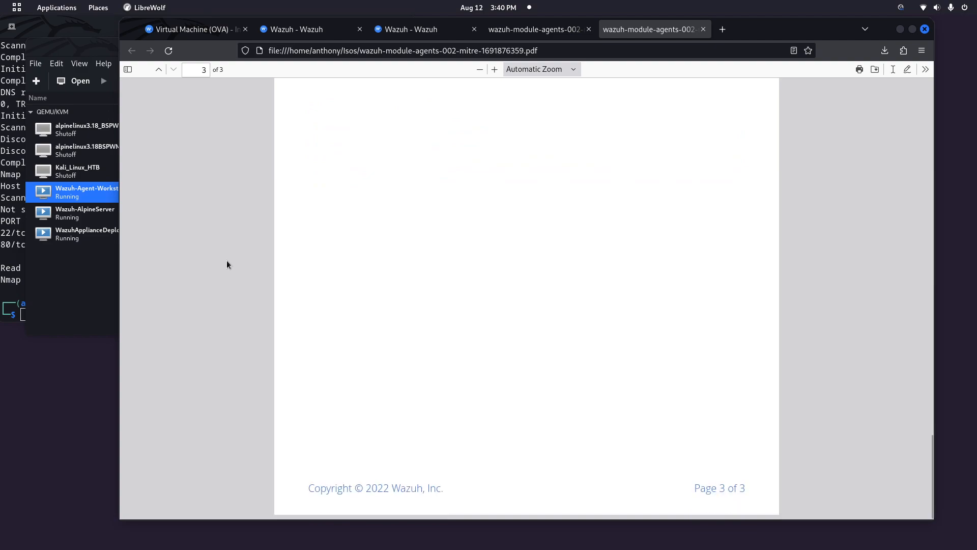
Step: Close both open copies of the PDF and delete wazuh-module-agents-002-mitre-1691876359.pdf from the Reporting list
middle_click(618, 35)
middle_click(519, 35)
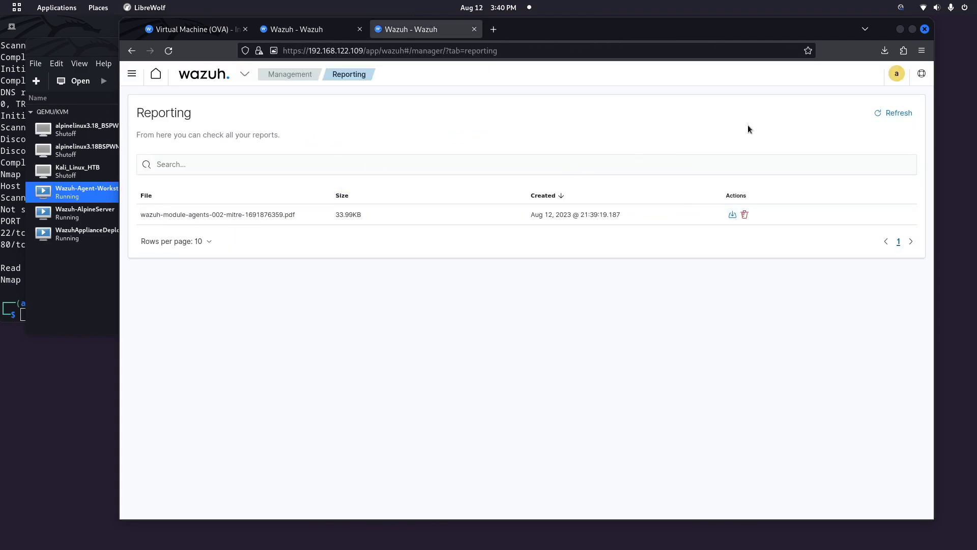
click(745, 216)
click(591, 281)
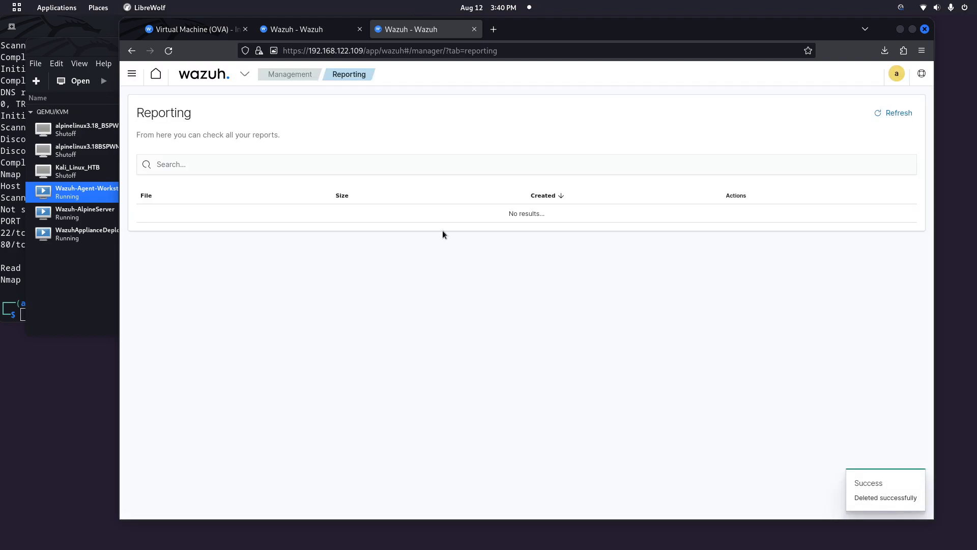
Step: Return to the Modules overview and look over the available modules, especially those under Regulatory Compliance
click(922, 73)
click(879, 87)
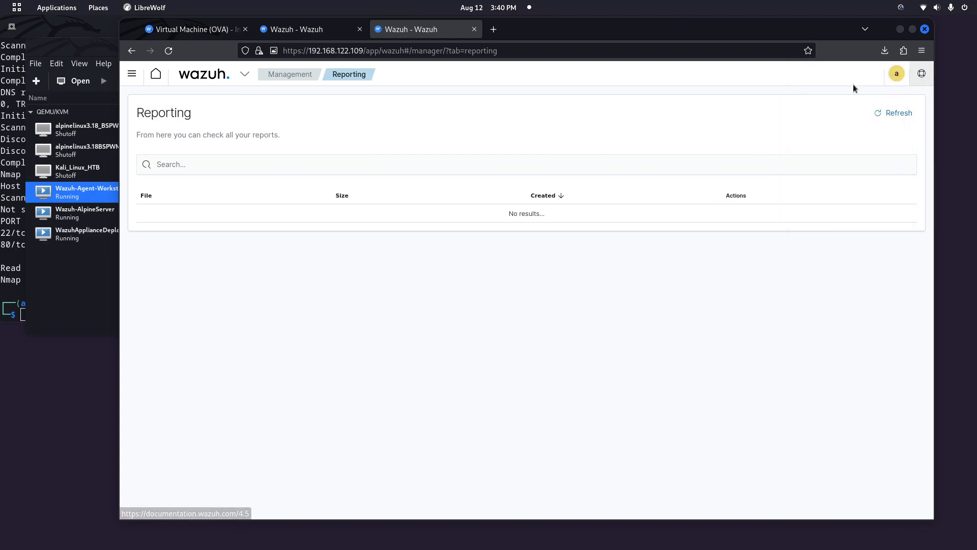
click(214, 74)
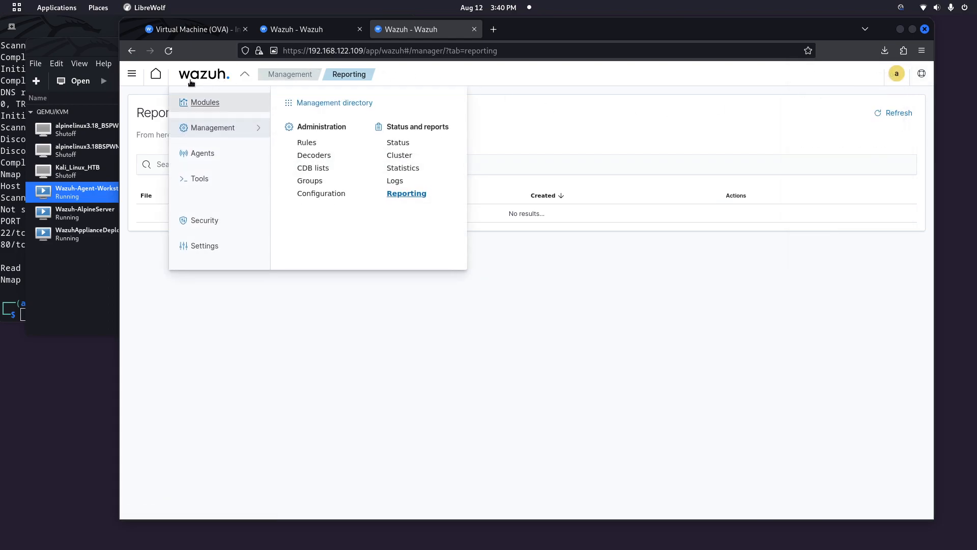
click(155, 76)
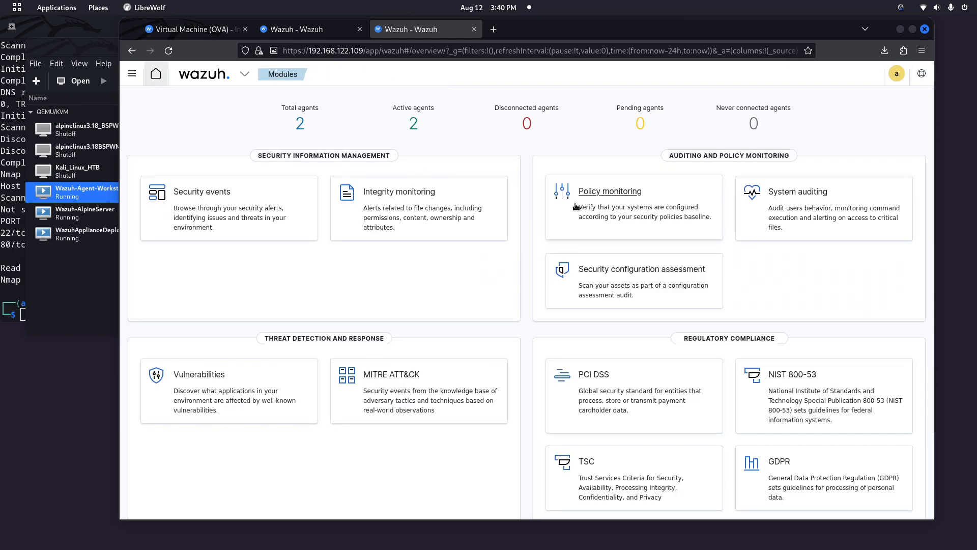
scroll(233, 291, down, 3)
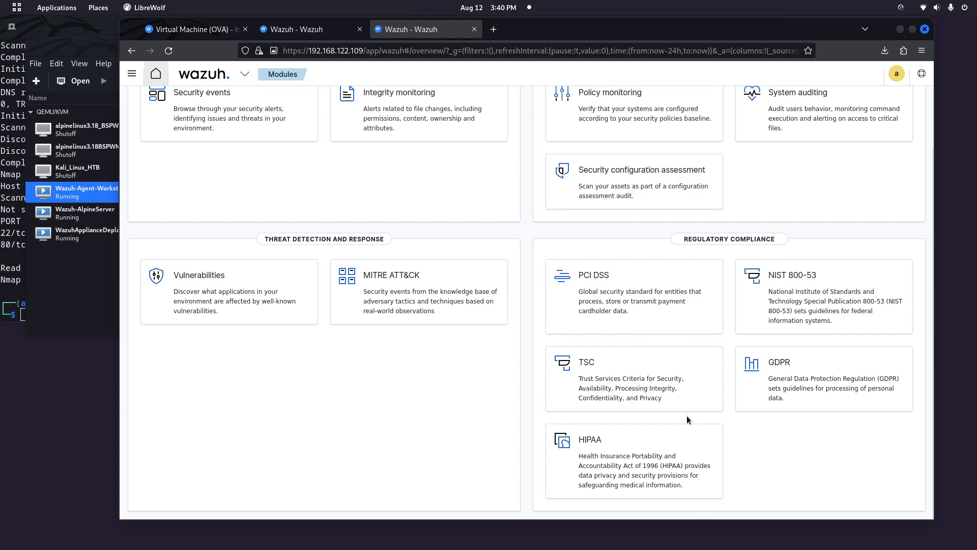
scroll(872, 479, up, 2)
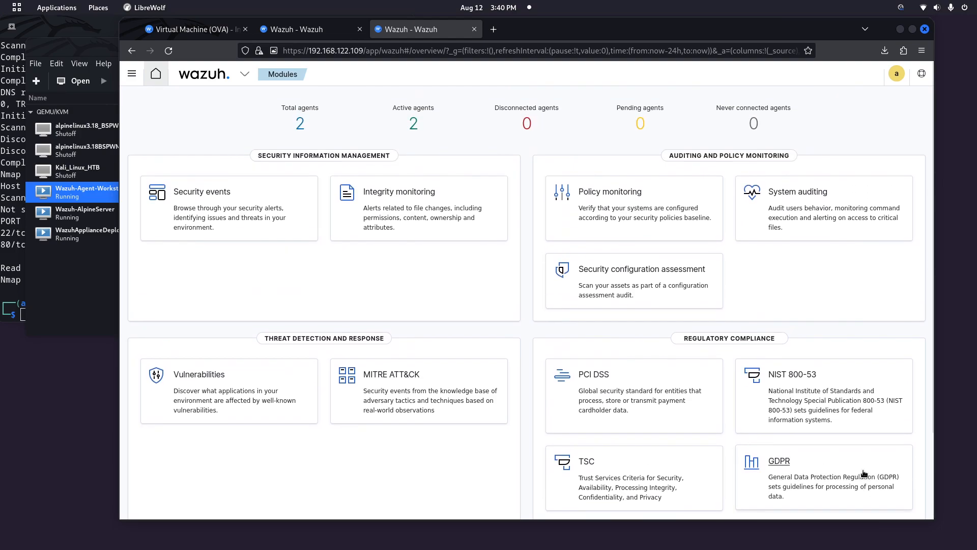
scroll(609, 240, down, 3)
drag(610, 240, 807, 410)
click(807, 412)
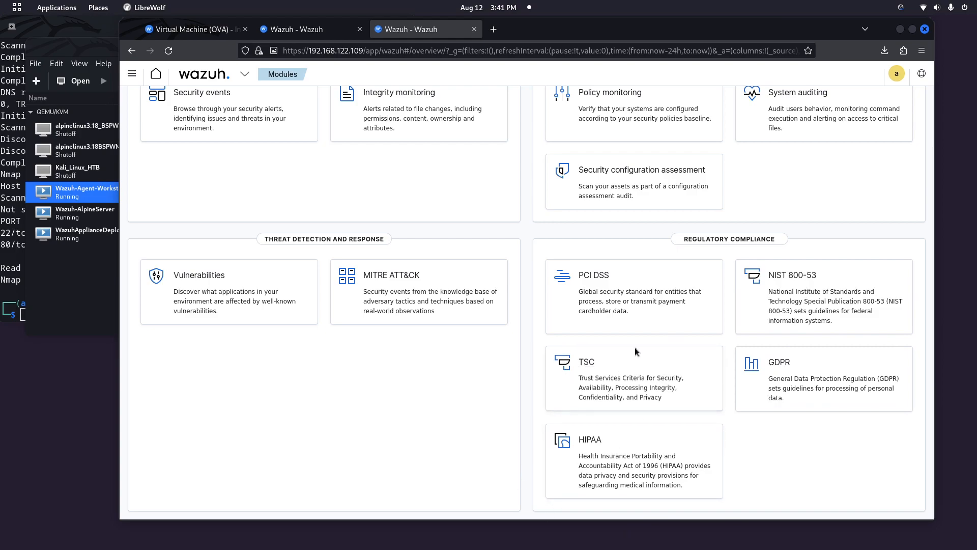
Step: Open the NIST 800-53 module for the Linux Mint agent and examine its dashboard's alert stats
click(797, 303)
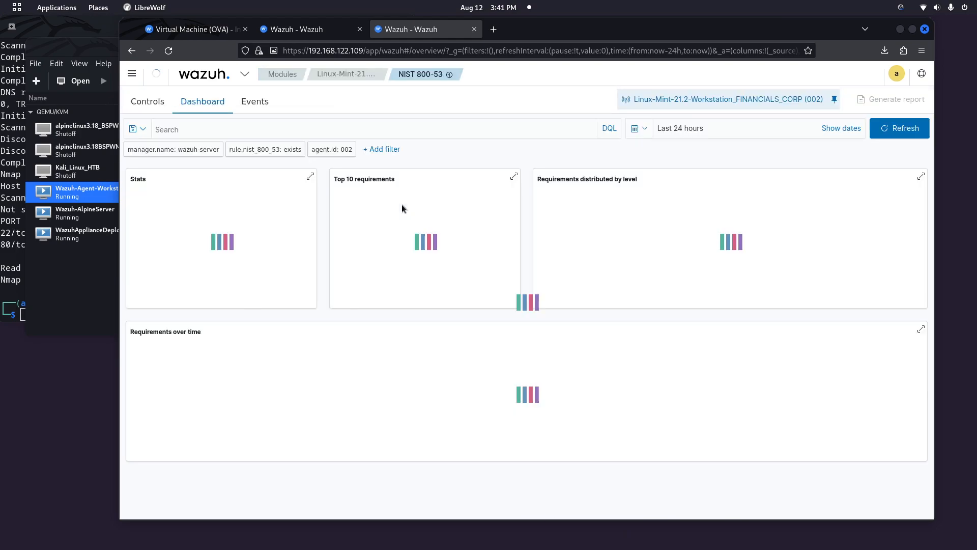
drag(183, 246, 265, 250)
click(265, 249)
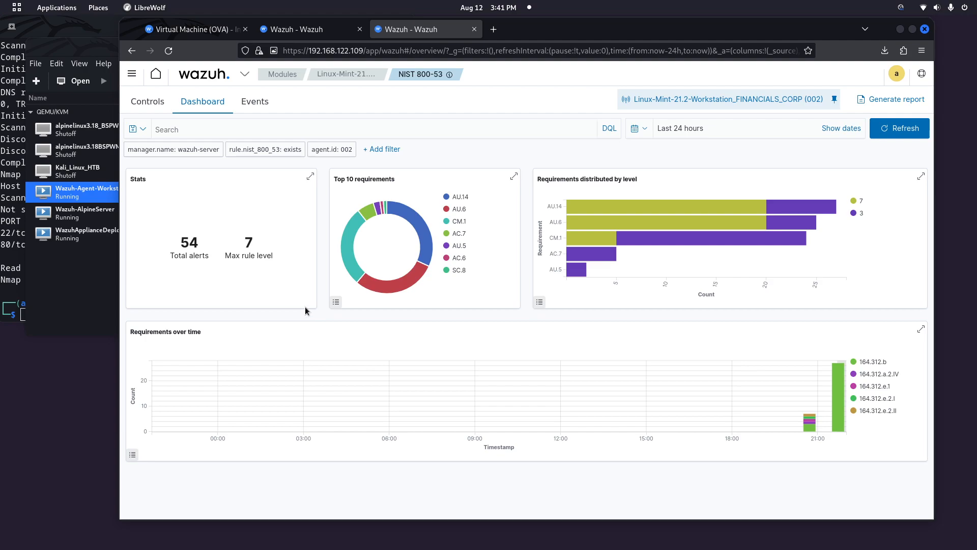
Step: Open the Linux Mint agent's NIST 800-53 events and read through the package, login and system audit entries
click(255, 101)
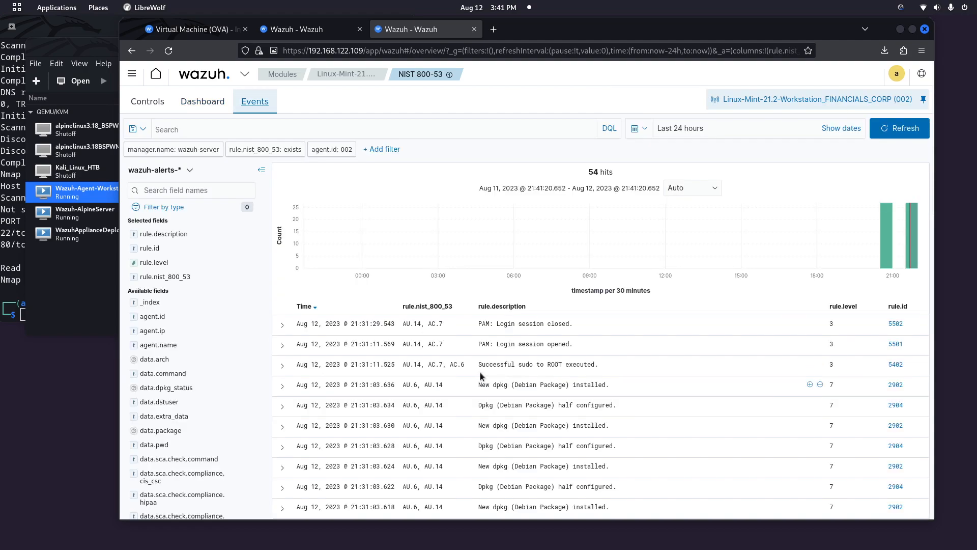
scroll(404, 251, down, 2)
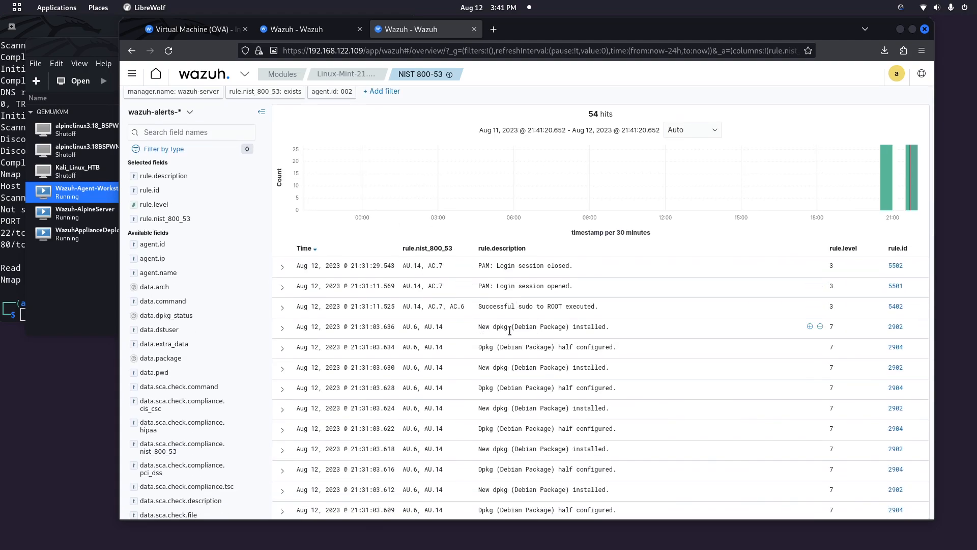
scroll(521, 320, down, 2)
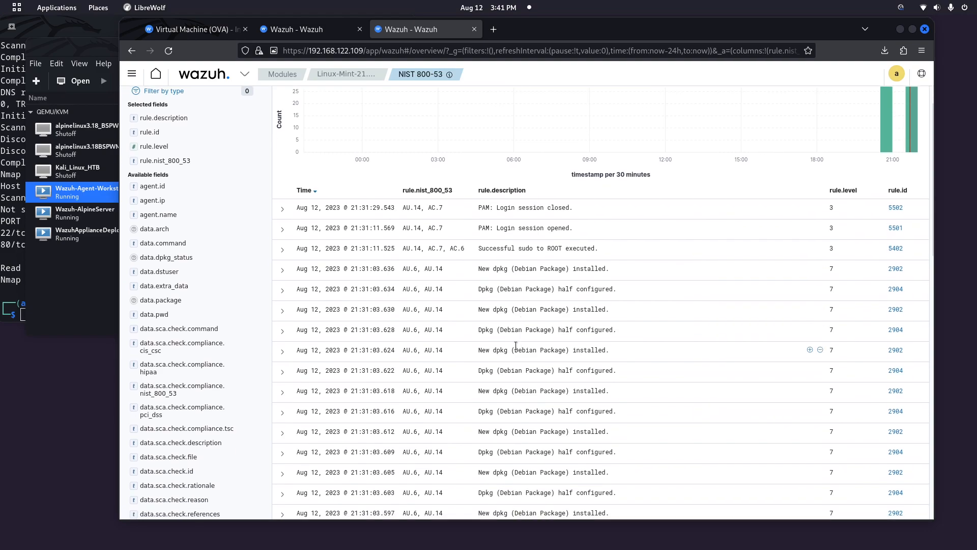
scroll(515, 346, down, 8)
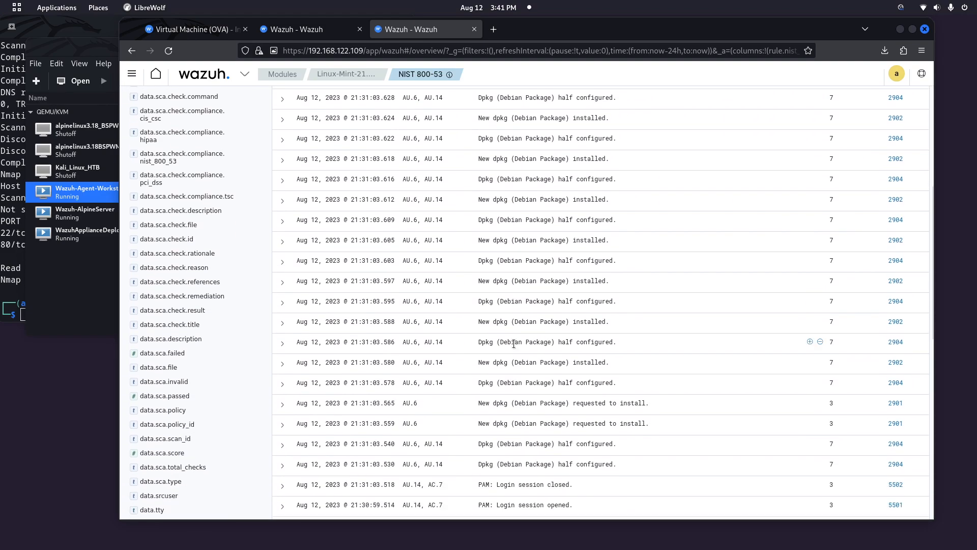
scroll(507, 357, down, 8)
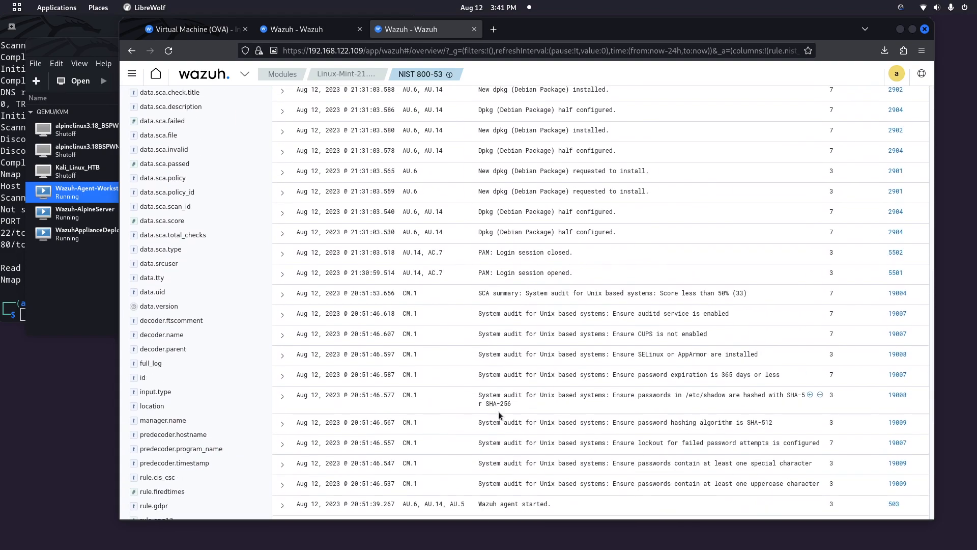
Step: Expand the latest "PAM: Login session opened." event in the NIST 800-53 list, read its field details and collapse it
scroll(500, 414, up, 4)
scroll(496, 382, up, 10)
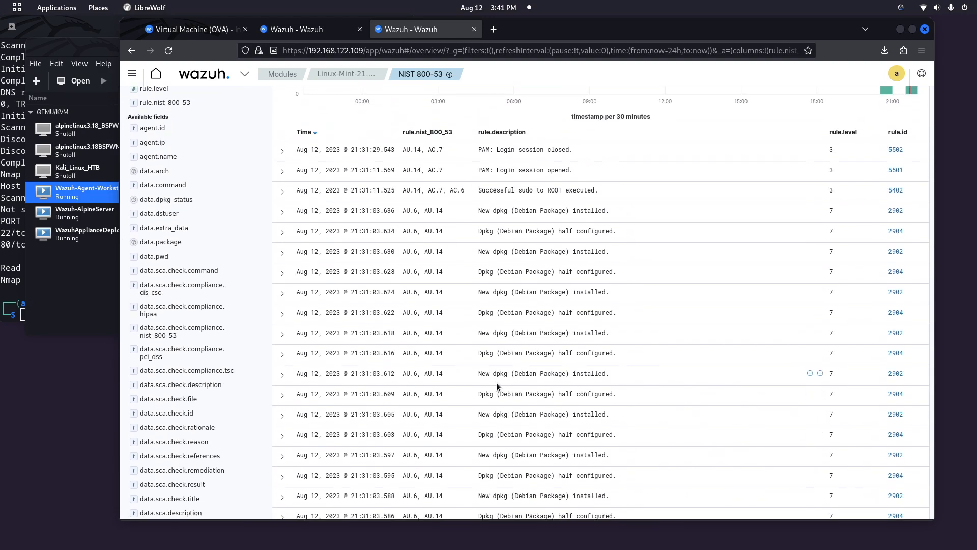
scroll(496, 382, up, 2)
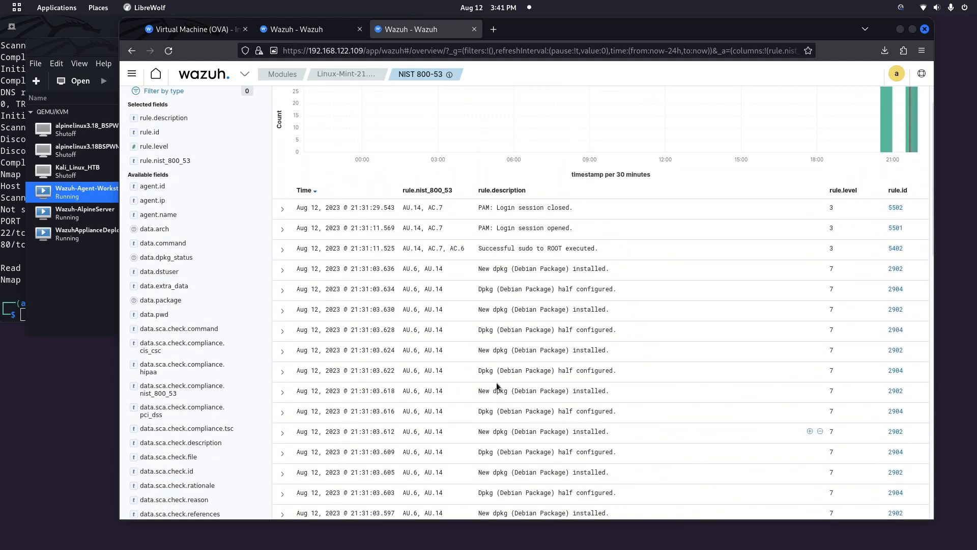
click(283, 229)
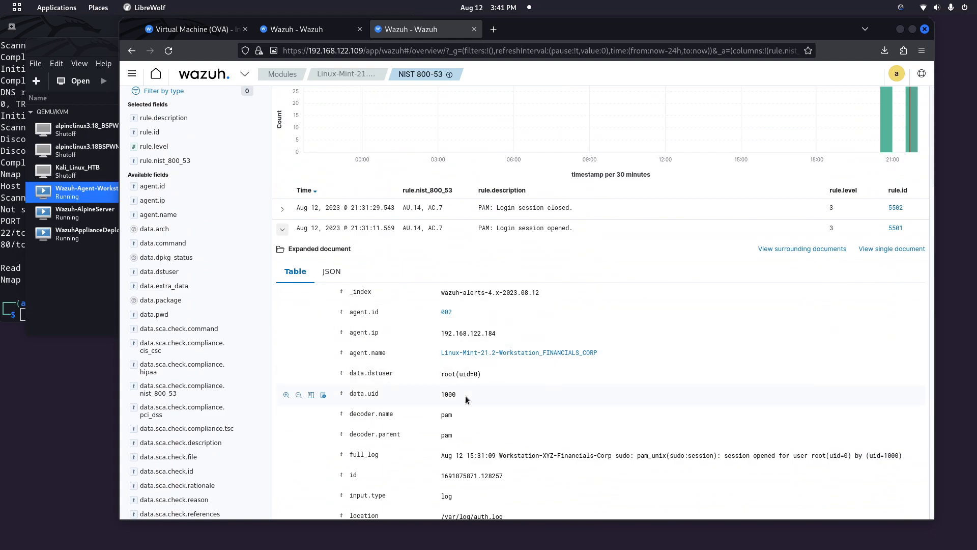
scroll(465, 395, down, 2)
scroll(533, 400, down, 2)
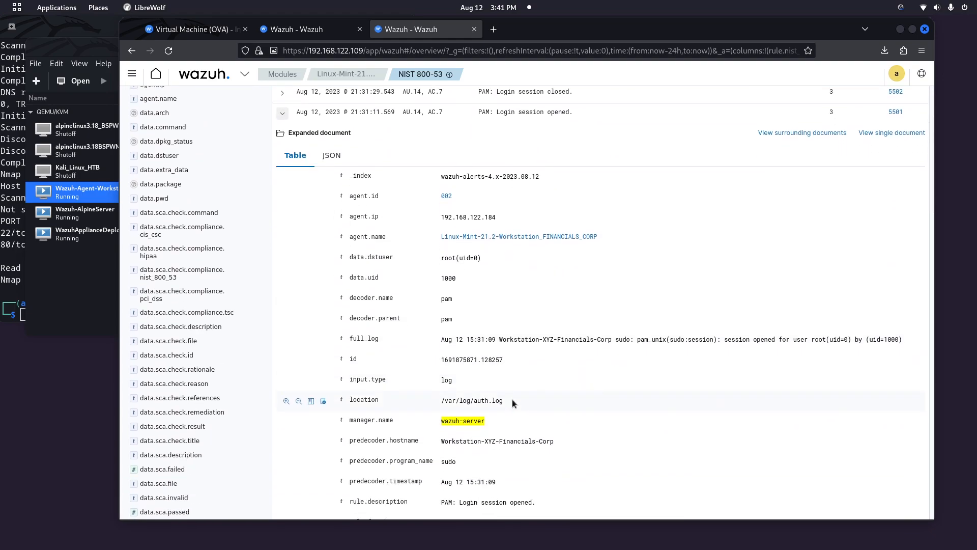
scroll(483, 412, down, 6)
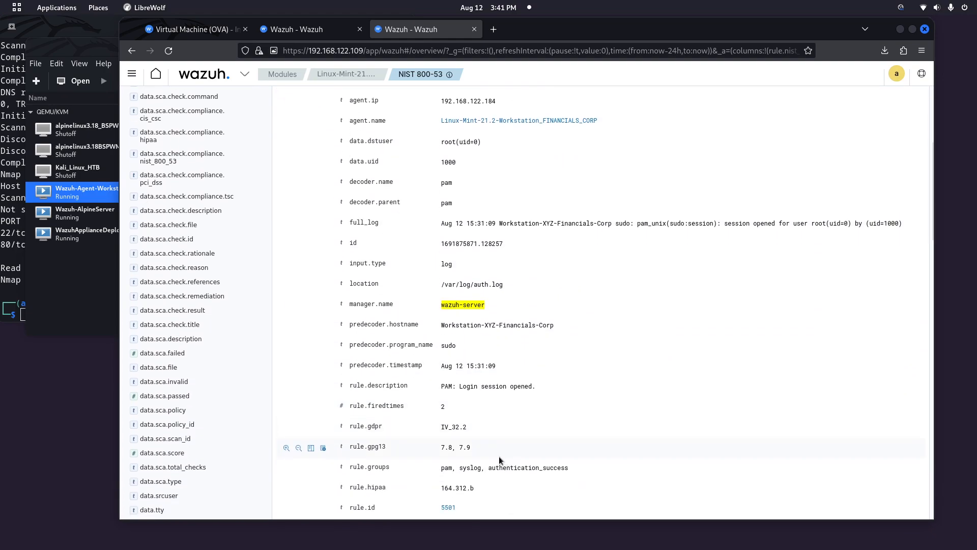
scroll(503, 454, up, 8)
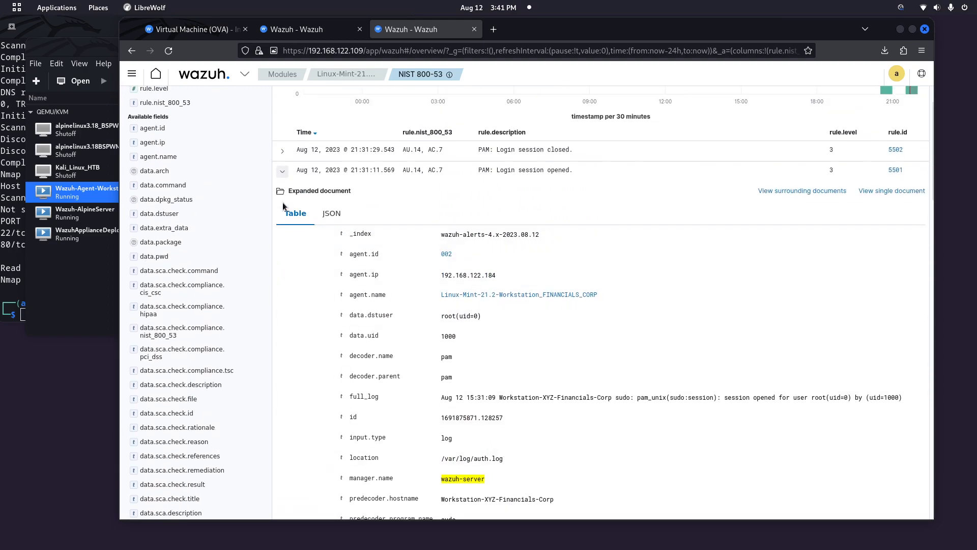
click(282, 171)
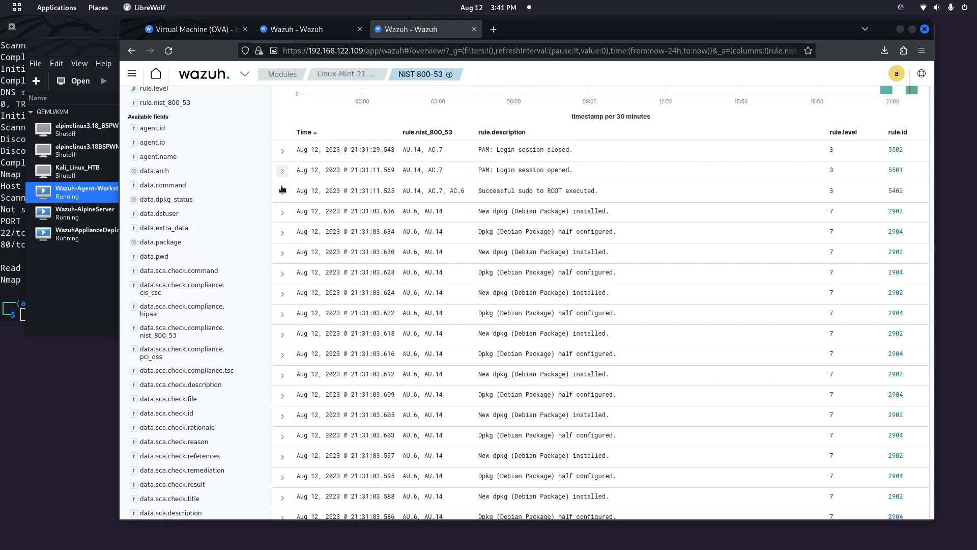
Step: Expand the "Successful sudo to ROOT executed." event, read its command, log and rule fields, and collapse it
click(282, 192)
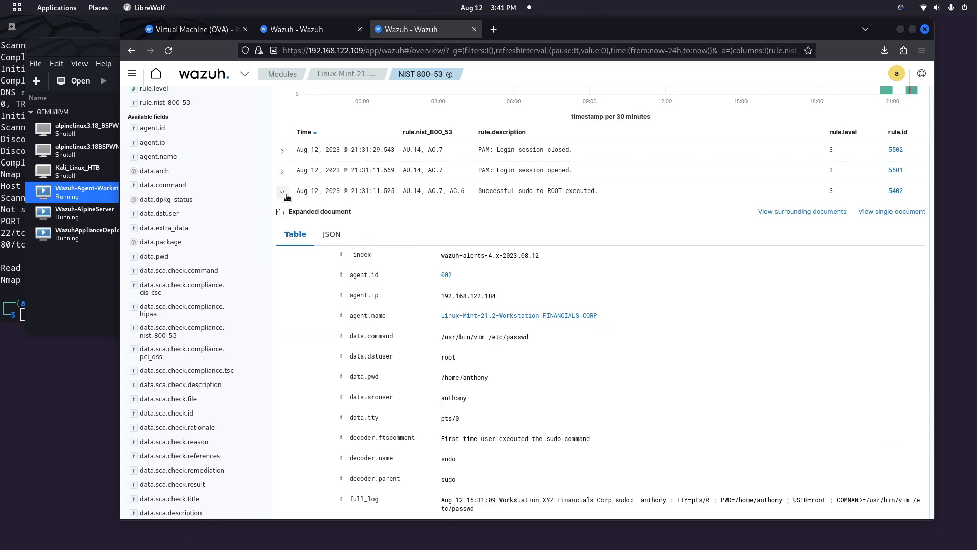
scroll(514, 344, down, 4)
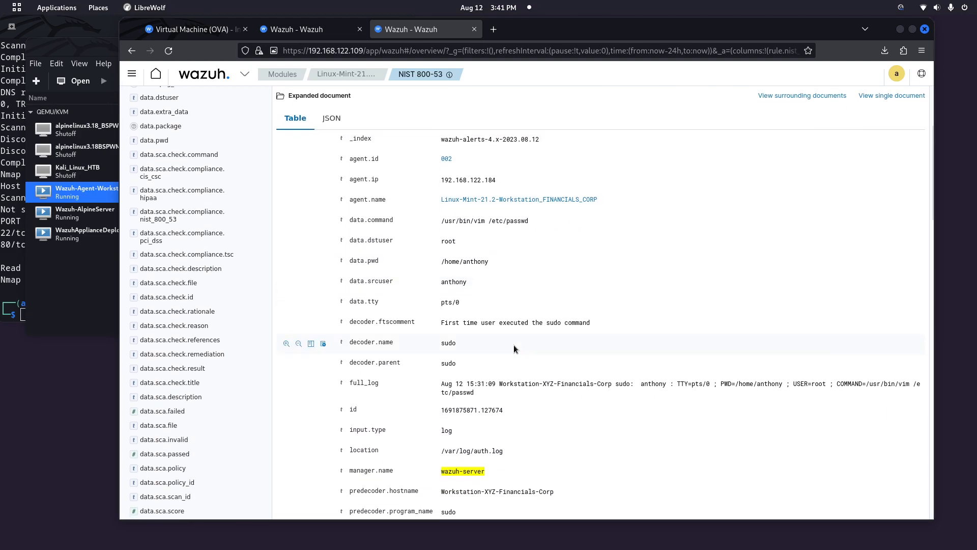
scroll(514, 344, down, 8)
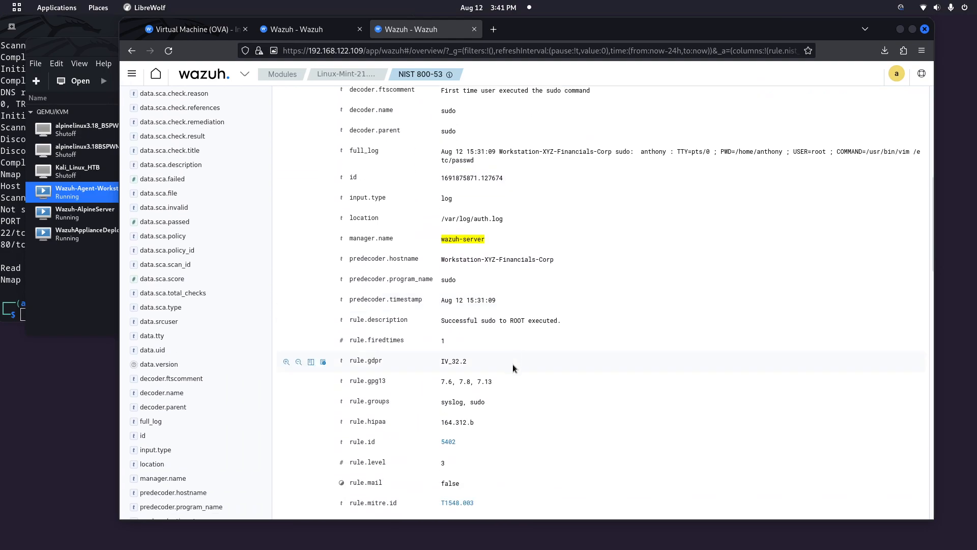
scroll(512, 363, down, 7)
scroll(487, 316, up, 9)
scroll(486, 316, up, 11)
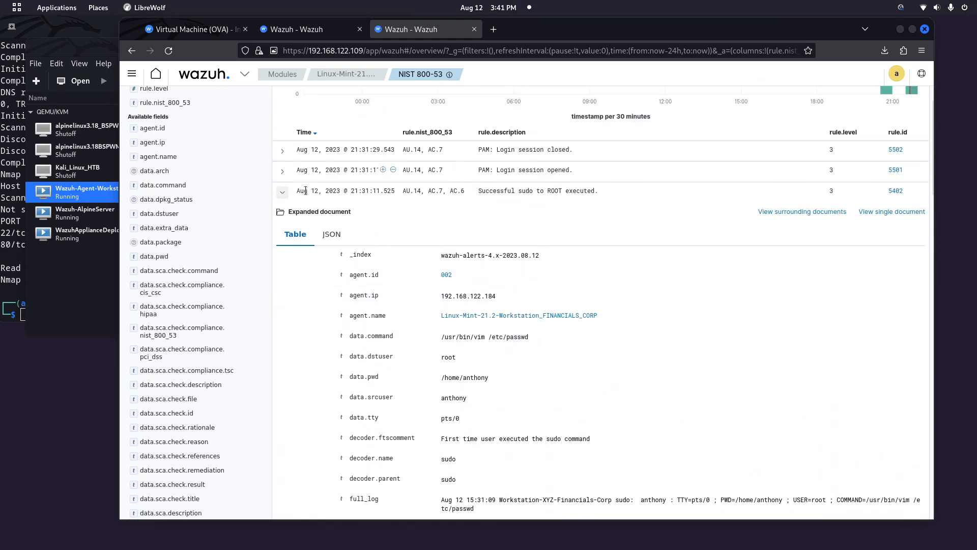
click(282, 192)
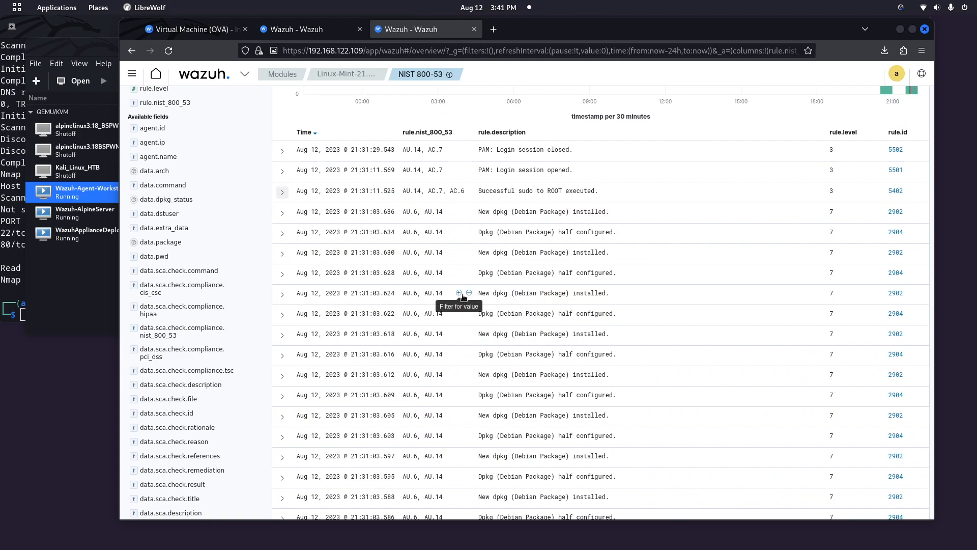
Step: Examine the NIST 800-53 event histogram and compare the dpkg, PAM and system audit entries in the events list
scroll(444, 346, up, 4)
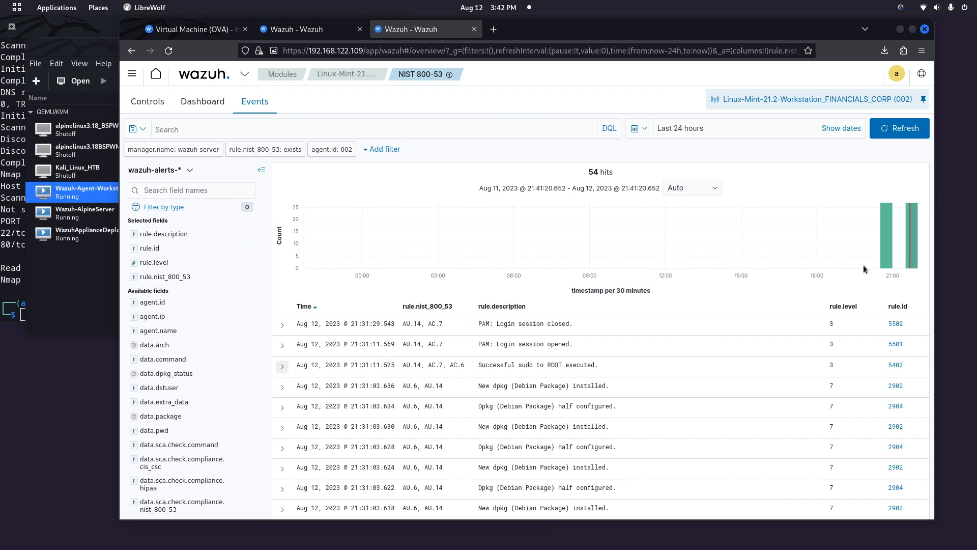
mouse_move(911, 261)
scroll(444, 268, down, 3)
scroll(443, 268, down, 10)
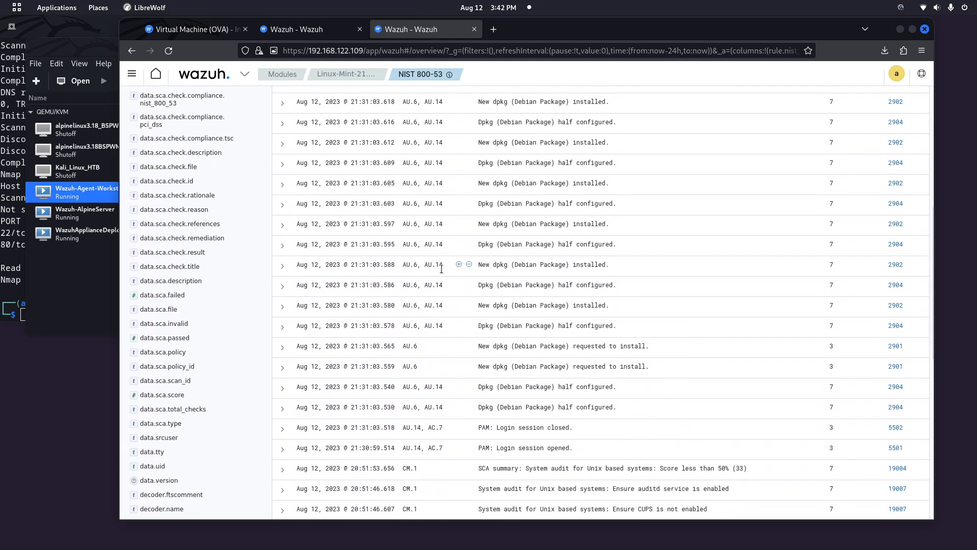
scroll(440, 275, down, 2)
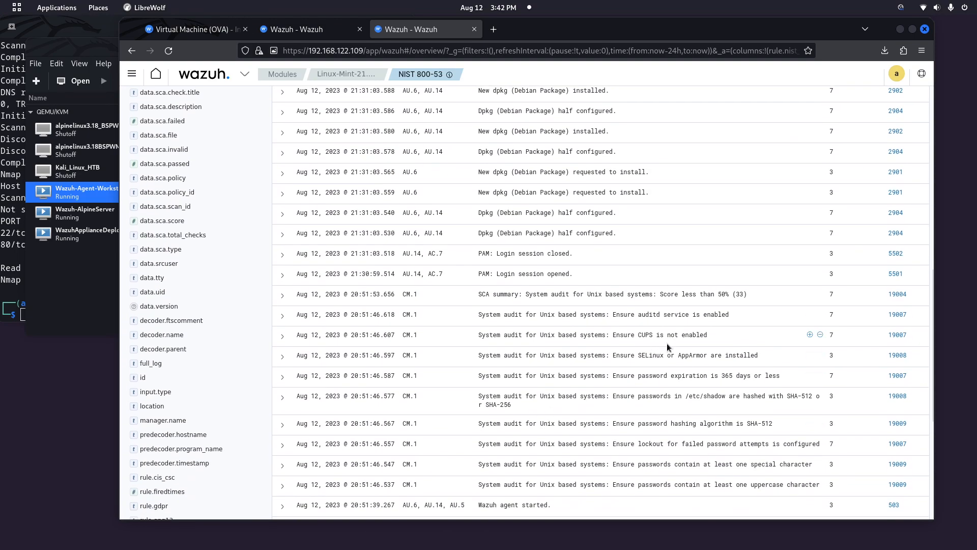
scroll(453, 243, up, 10)
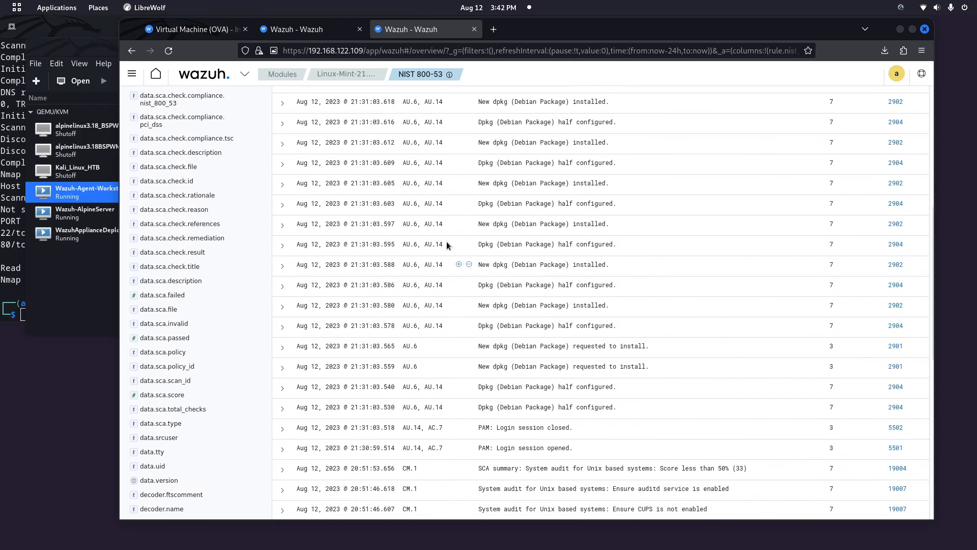
scroll(457, 246, up, 5)
Step: Open the Linux Mint agent's Integrity monitoring inventory and search its files for /etc/passwd
click(363, 74)
click(319, 94)
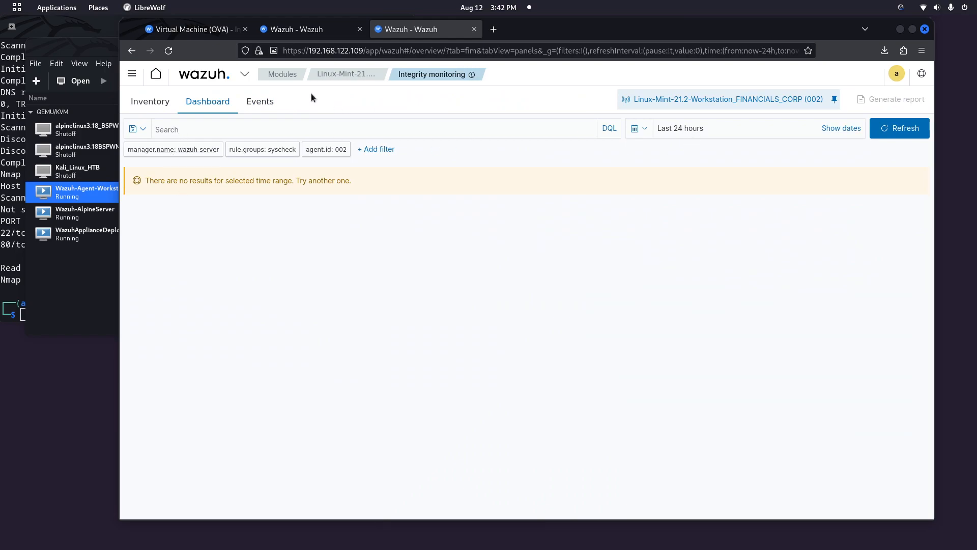
click(149, 101)
click(174, 173)
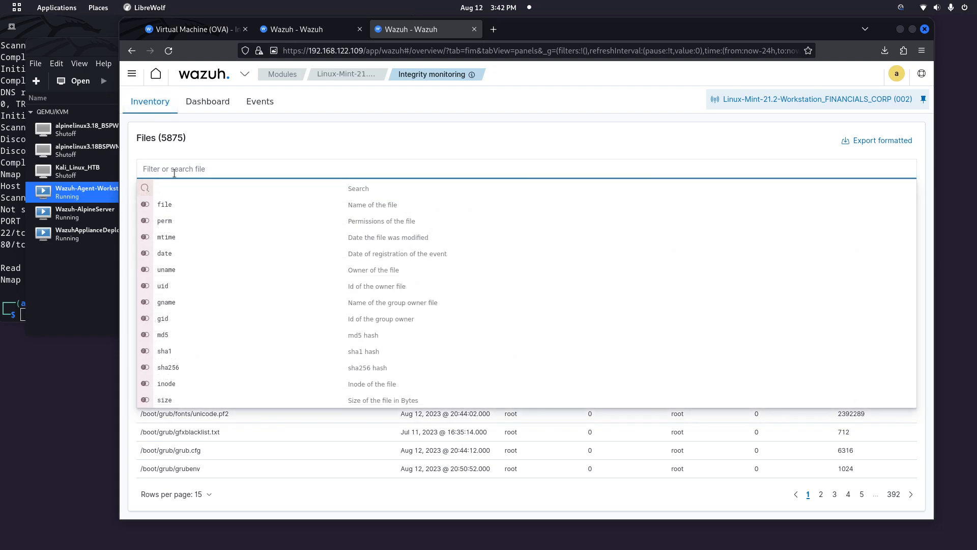
text(/etc/passwd)
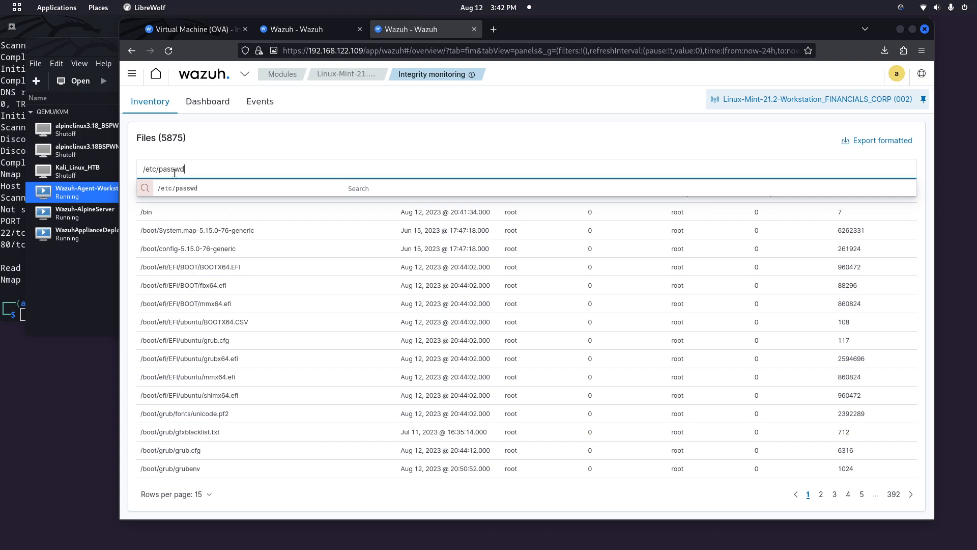
key(Return)
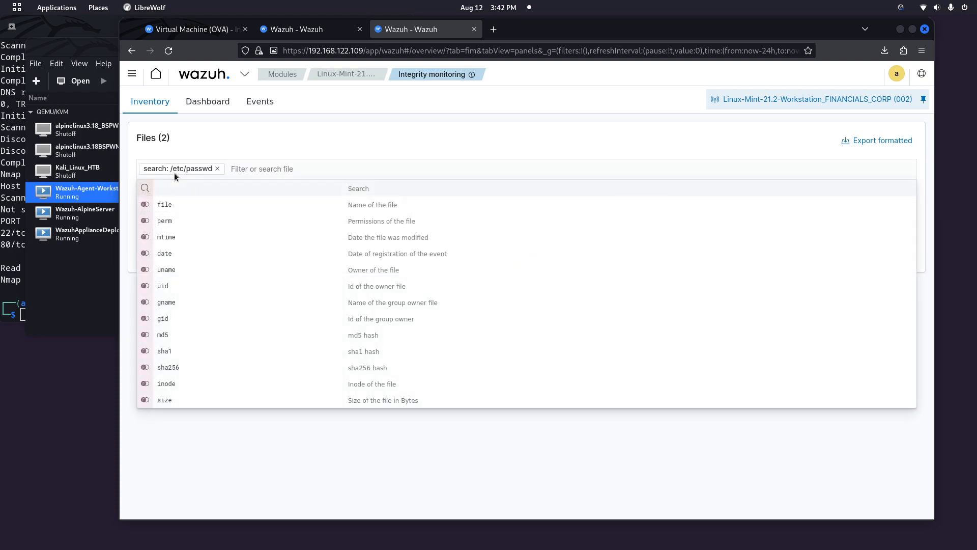
click(314, 464)
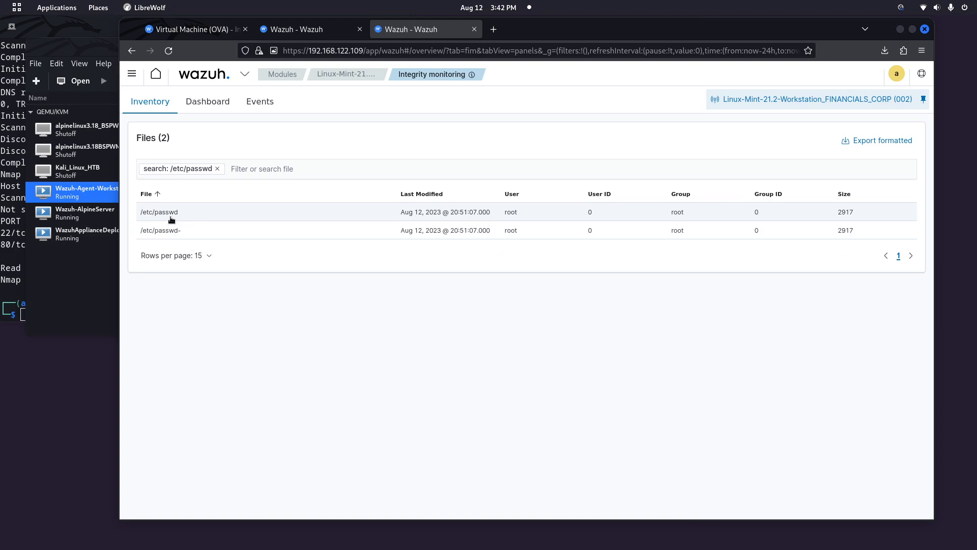
Step: Open the details of /etc/passwd- and filter the file inventory by its SHA1 hash
click(163, 232)
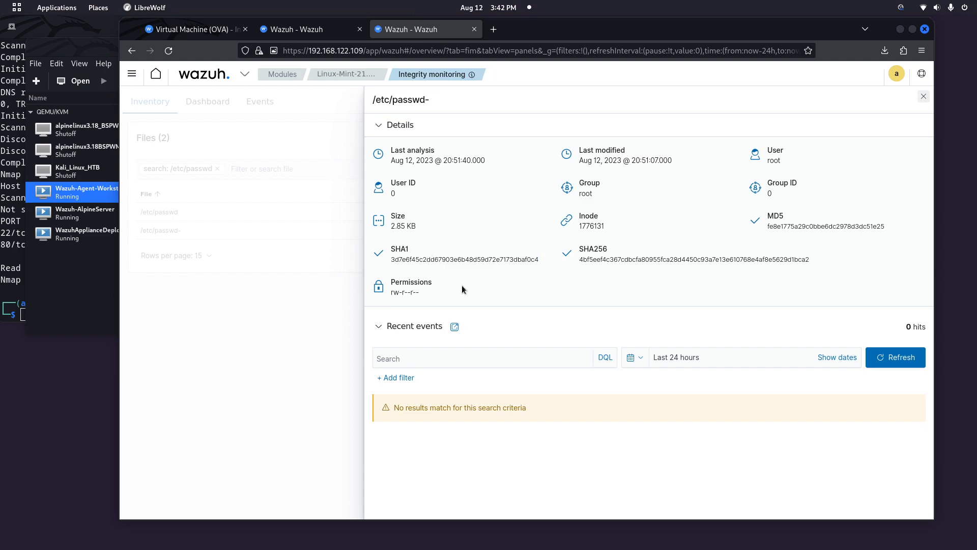
double_click(465, 259)
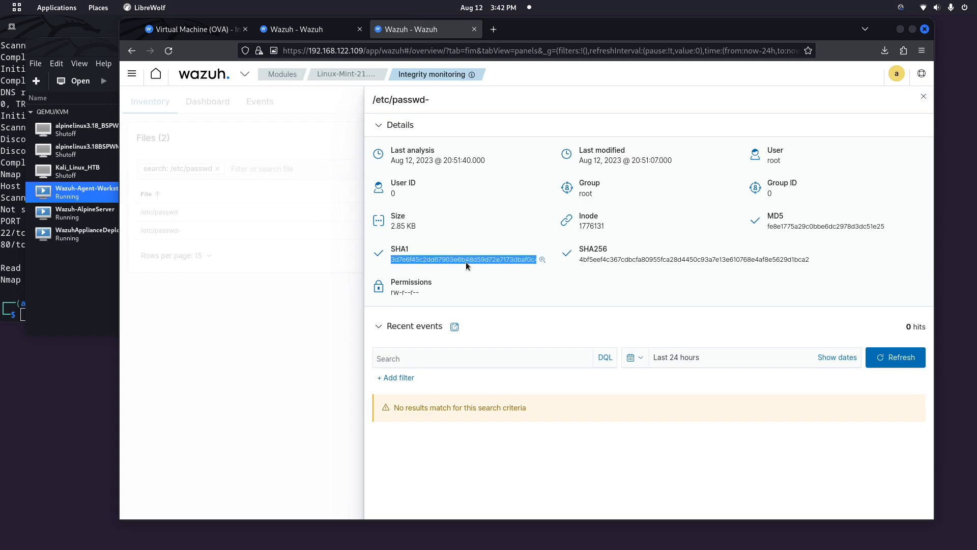
click(541, 260)
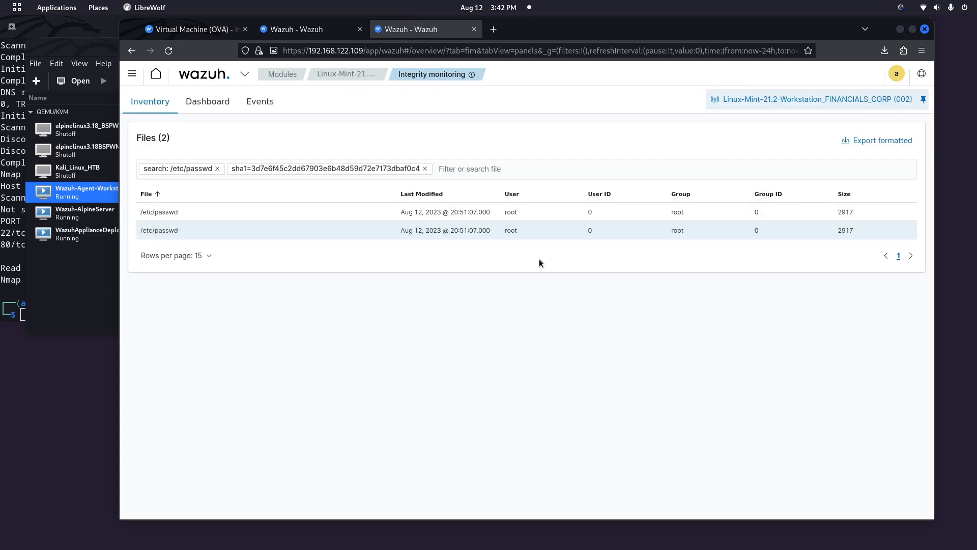
Step: Inspect the details of /etc/passwd, including its hashes and recent events, and return to the file inventory
click(185, 213)
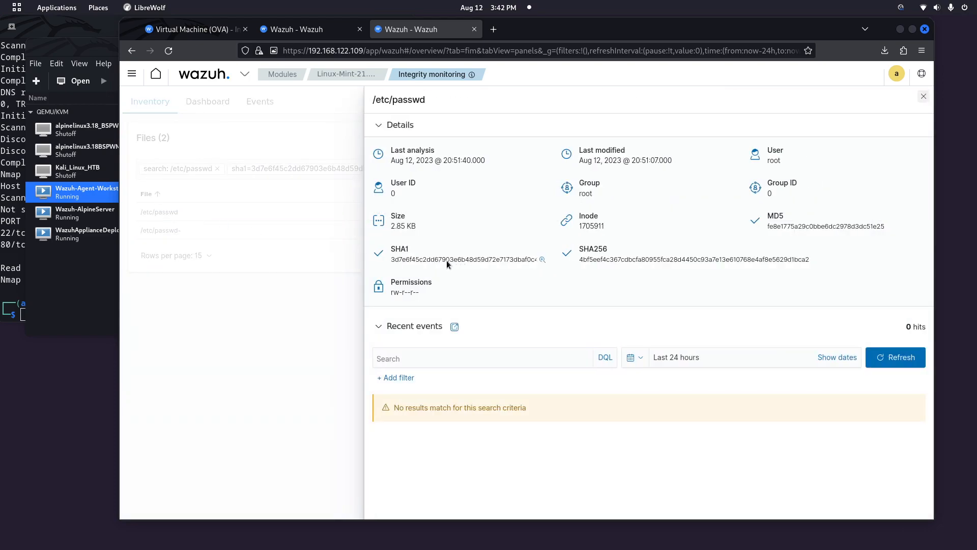
click(220, 230)
click(222, 324)
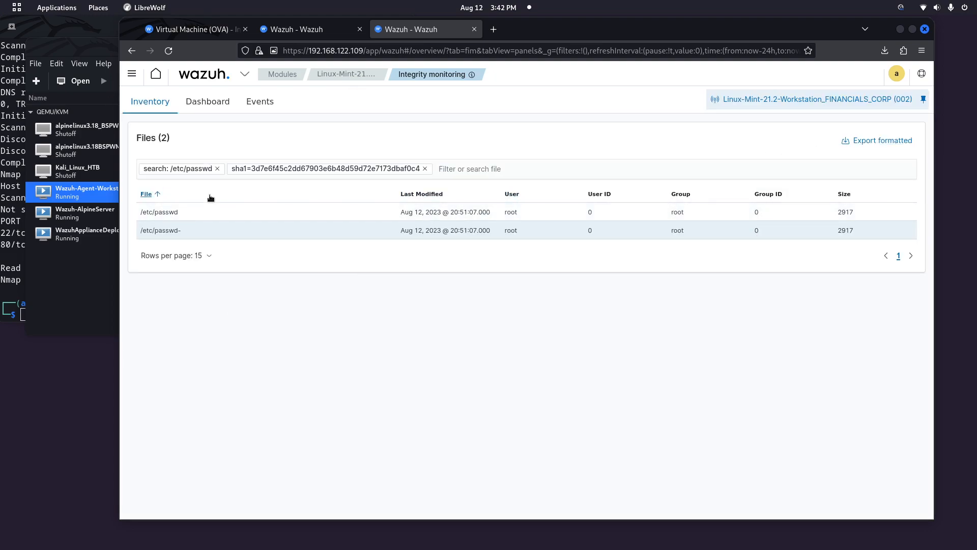
click(179, 215)
click(176, 216)
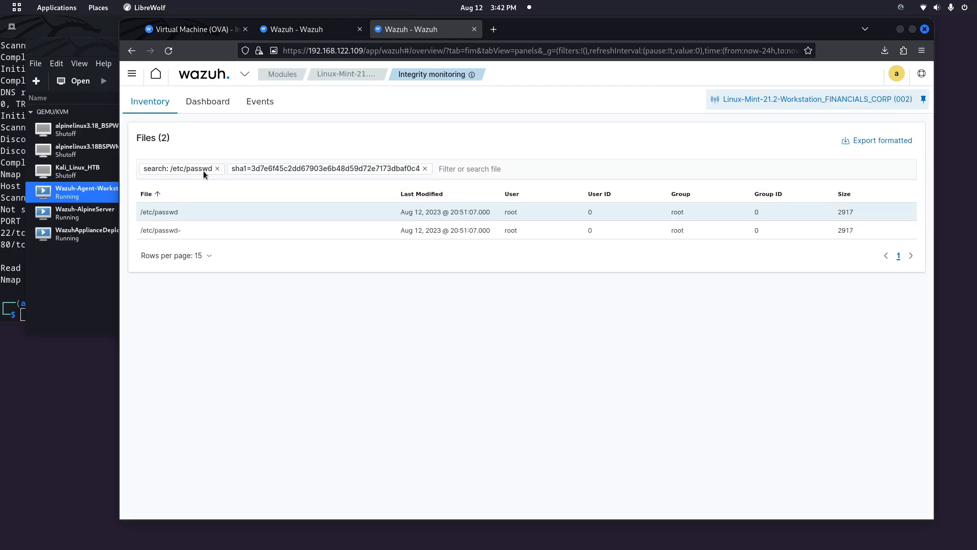
Step: Check the Integrity monitoring dashboard and events, setting the events time range to Today and looking through the available fields
click(224, 104)
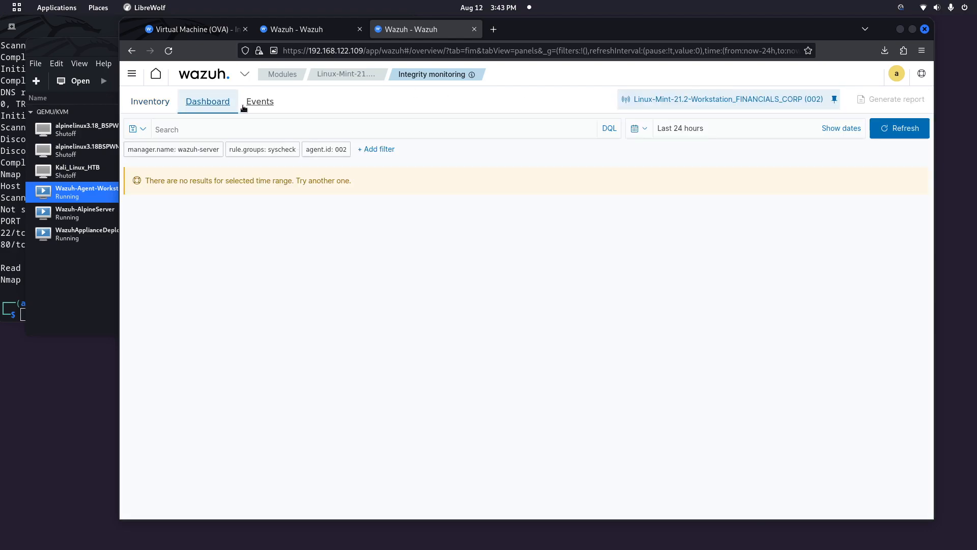
click(249, 106)
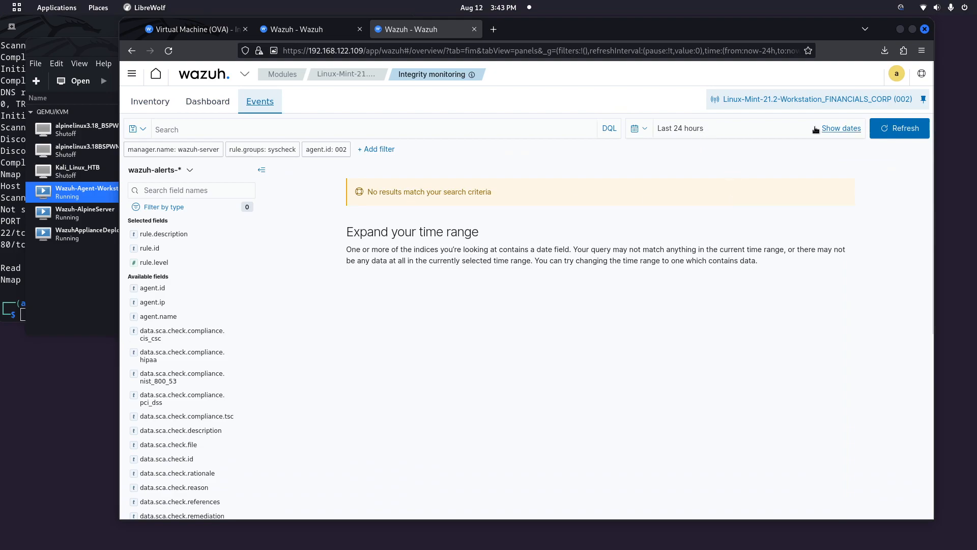
click(845, 128)
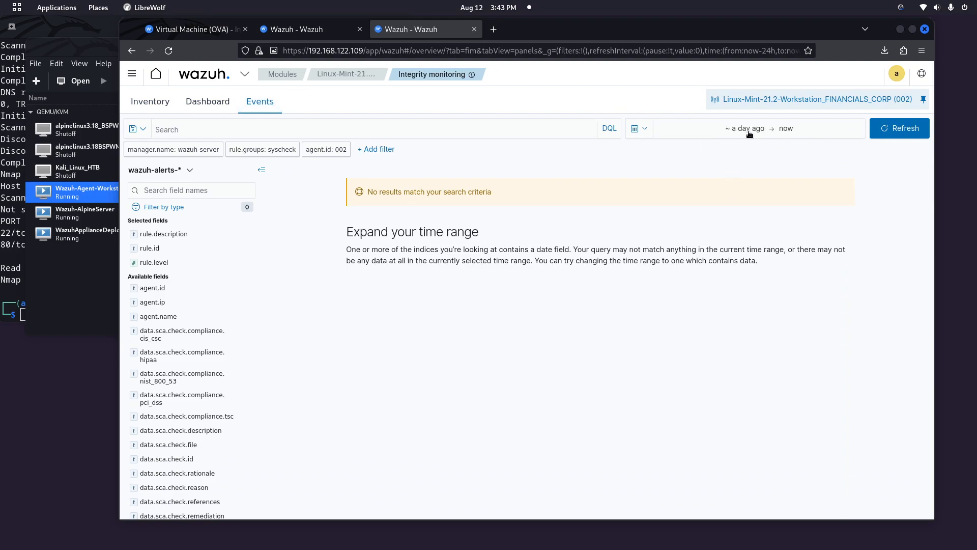
click(634, 129)
click(640, 218)
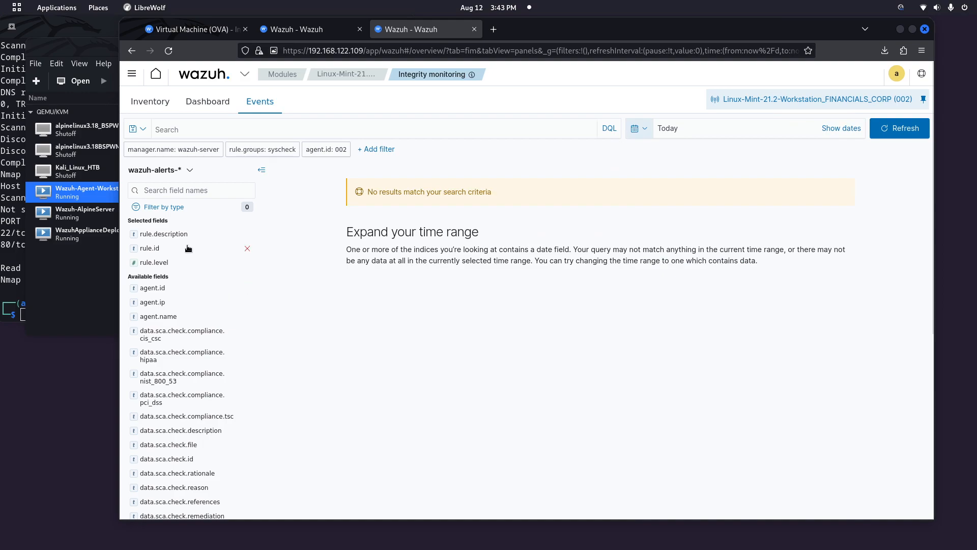
scroll(187, 248, down, 6)
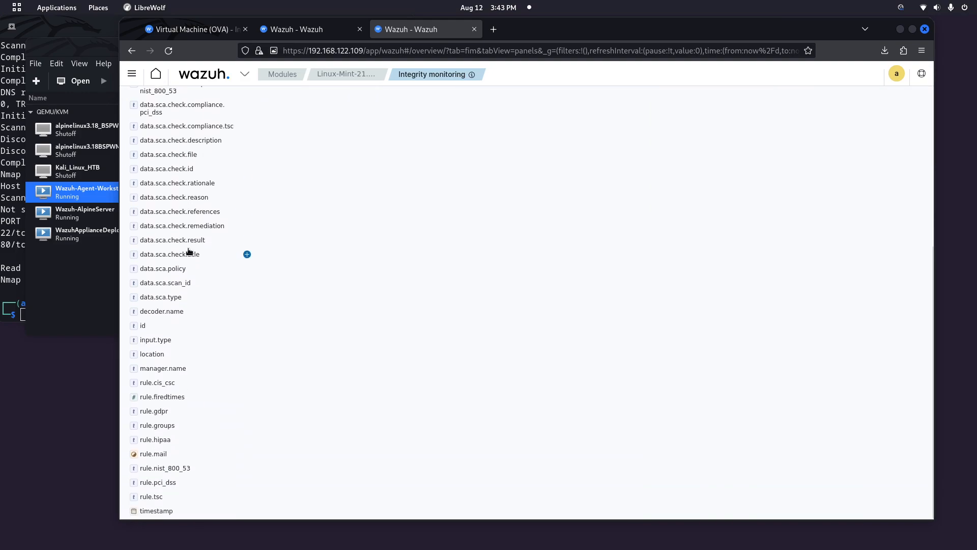
scroll(361, 409, up, 6)
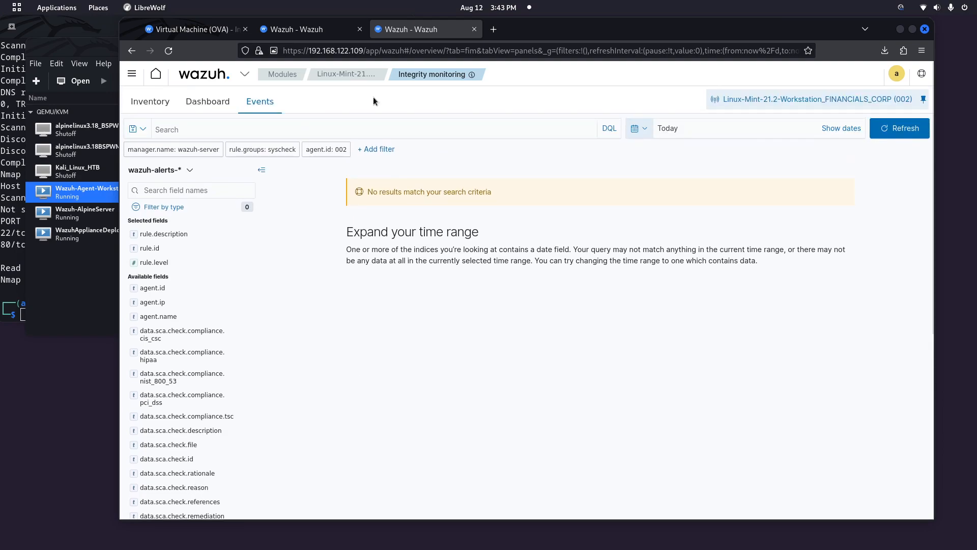
Step: Return to the Linux Mint agent's overview and open its Security events dashboard
click(356, 75)
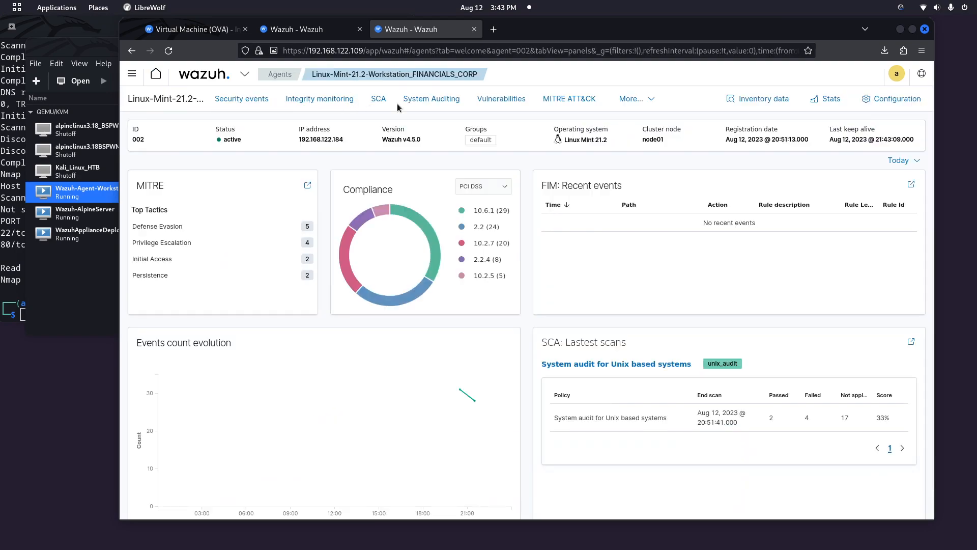
click(258, 100)
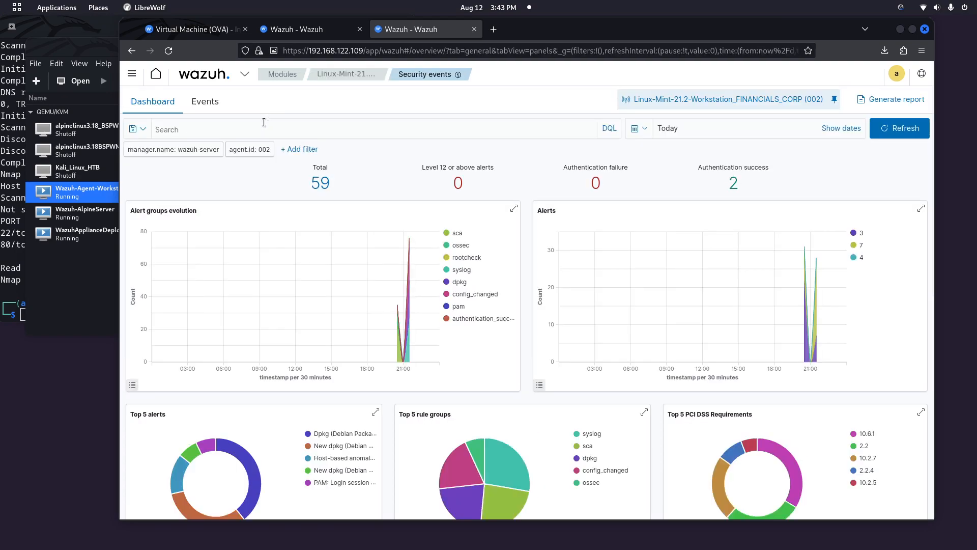
Step: Open the Linux Mint agent's security event list and examine the 21:31:03.636 "New dpkg (Debian Package) installed" event's details
click(205, 101)
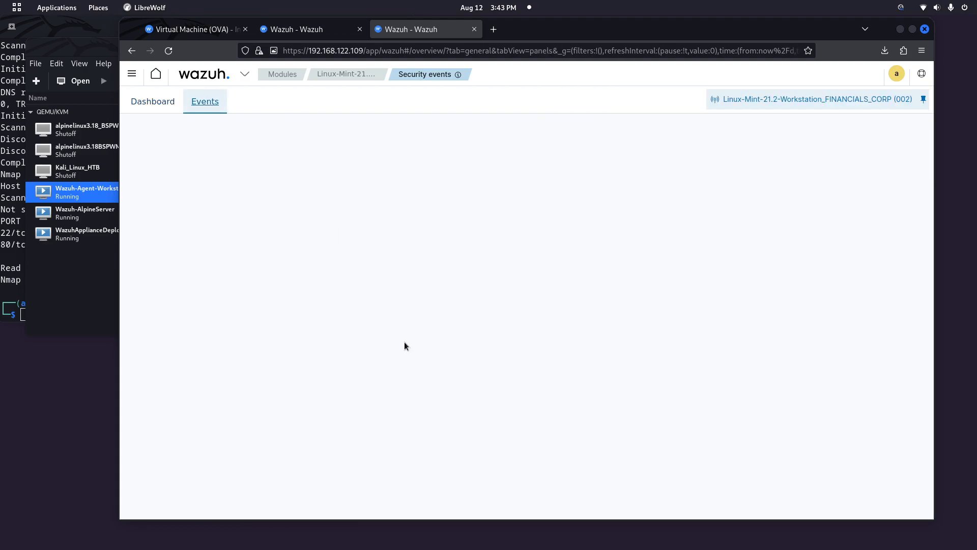
scroll(521, 290, down, 1)
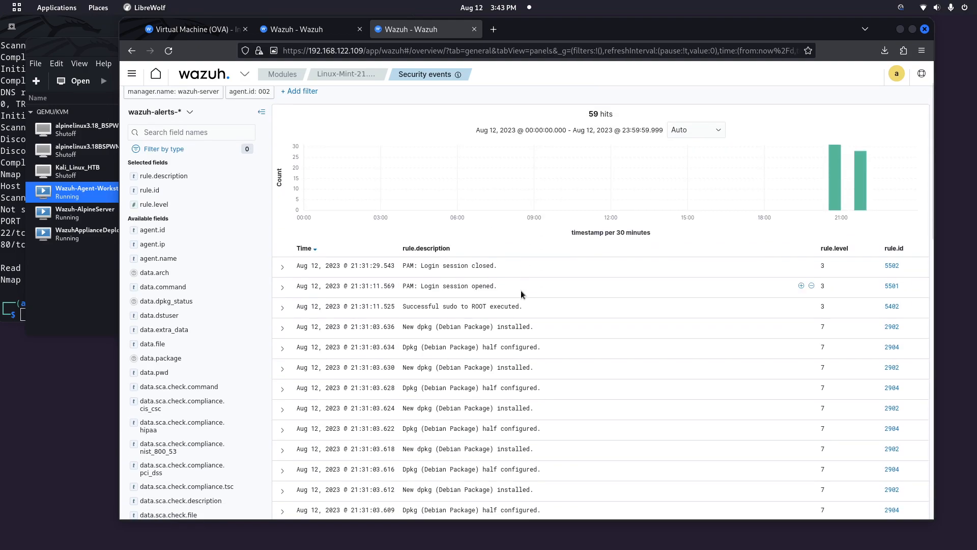
click(282, 329)
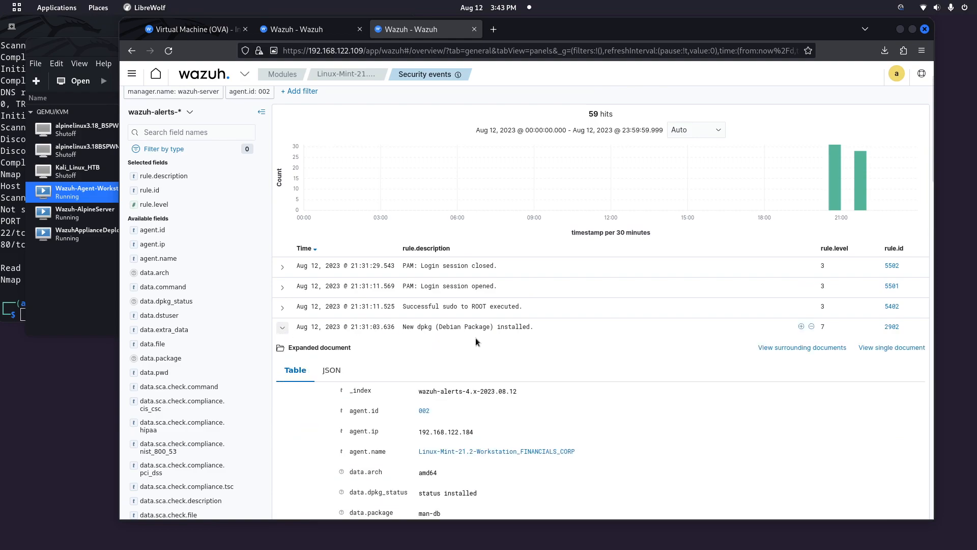
scroll(516, 339, down, 3)
scroll(516, 338, down, 2)
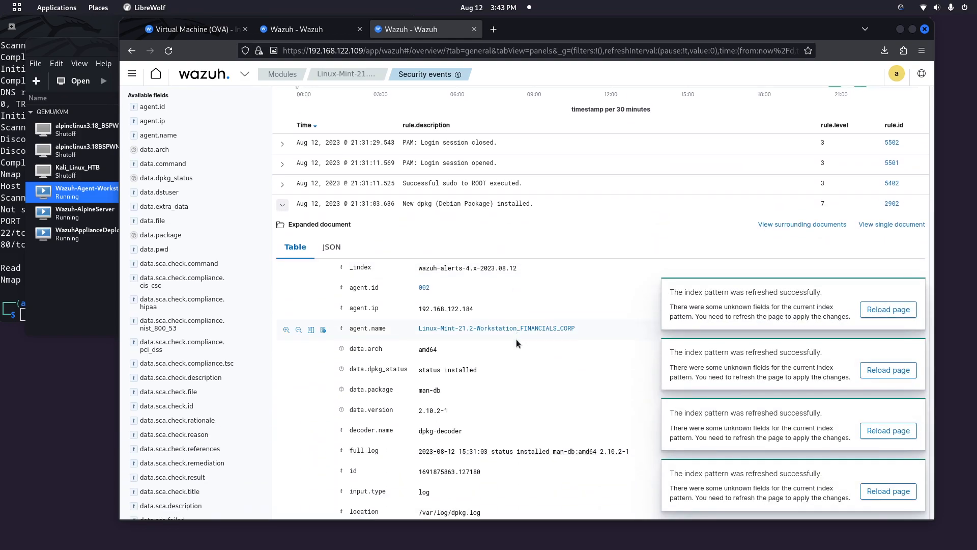
Step: Reload the page to apply the refreshed index pattern and reopen the Linux Mint agent's security event list
click(888, 309)
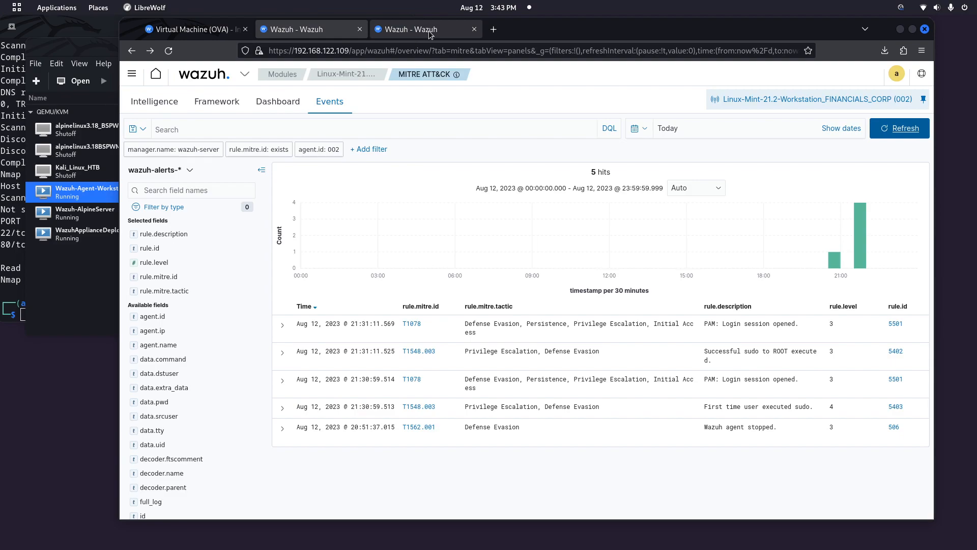
key(alt+Right)
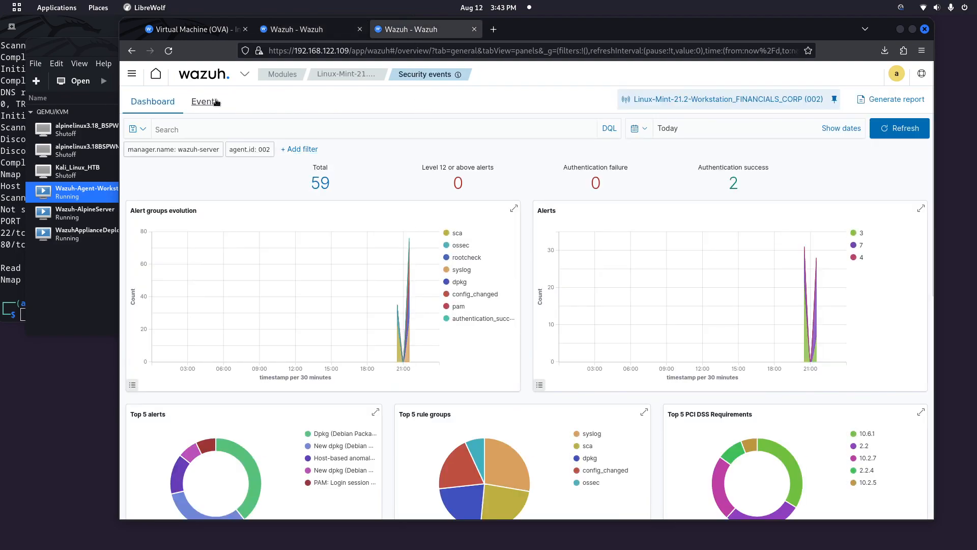
click(219, 102)
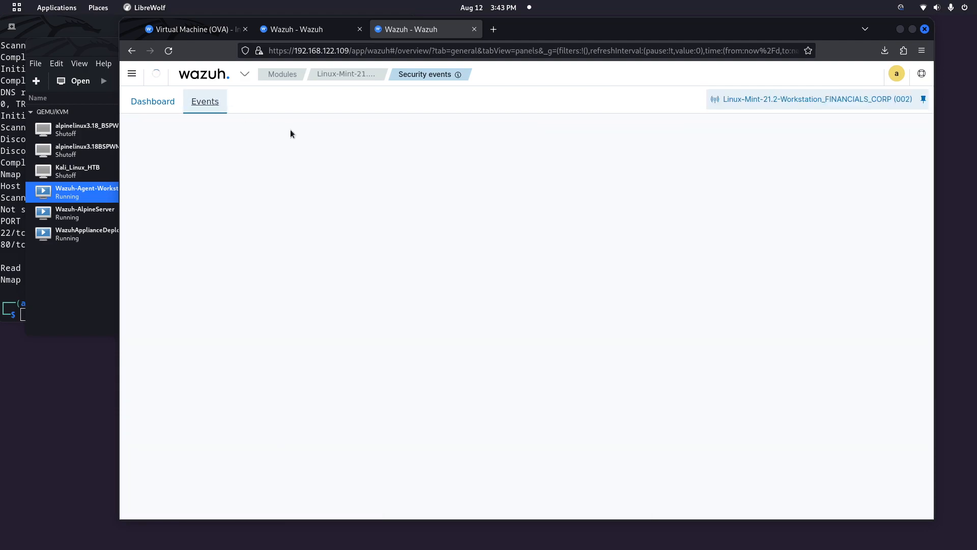
Step: Look through today's security events for the Linux Mint agent, from the latest login sessions to the earlier system audit entries
scroll(301, 321, down, 5)
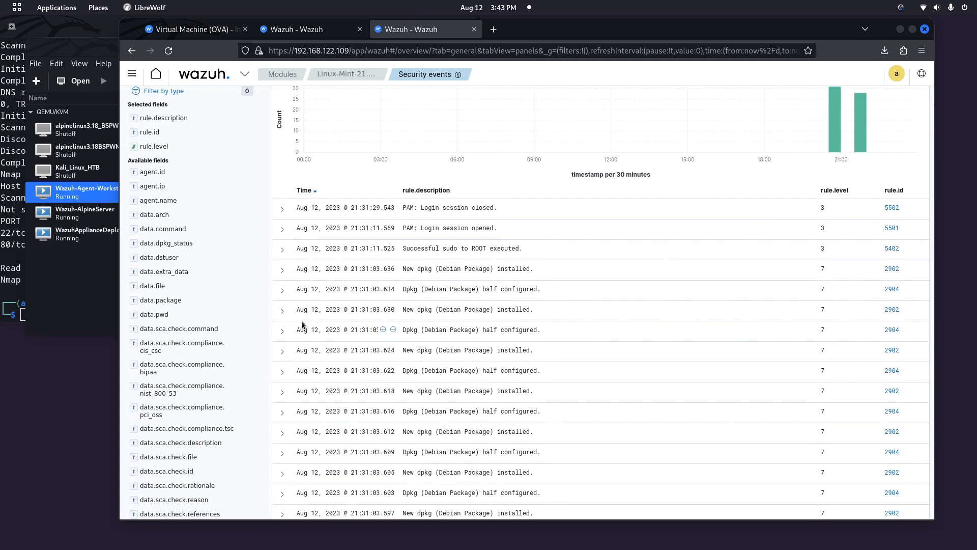
scroll(300, 320, up, 5)
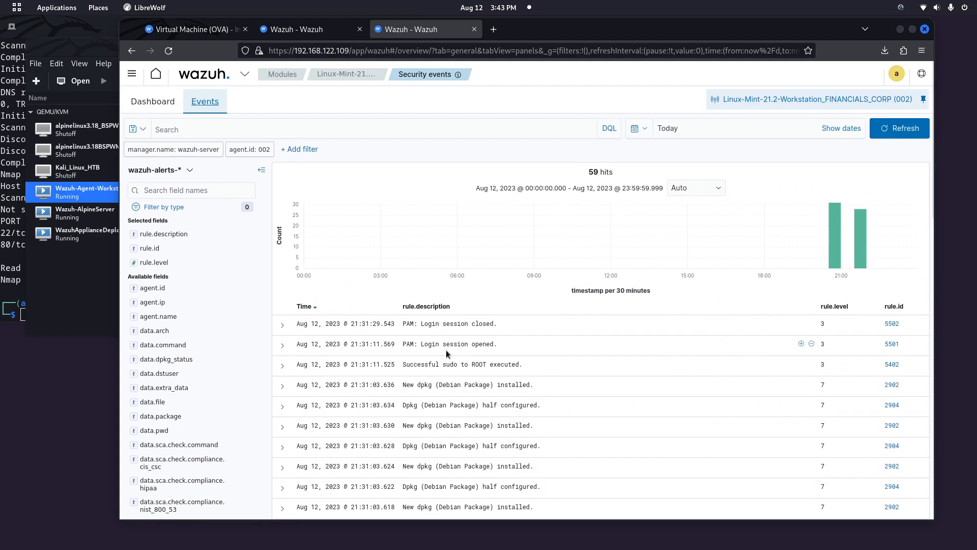
scroll(446, 349, down, 5)
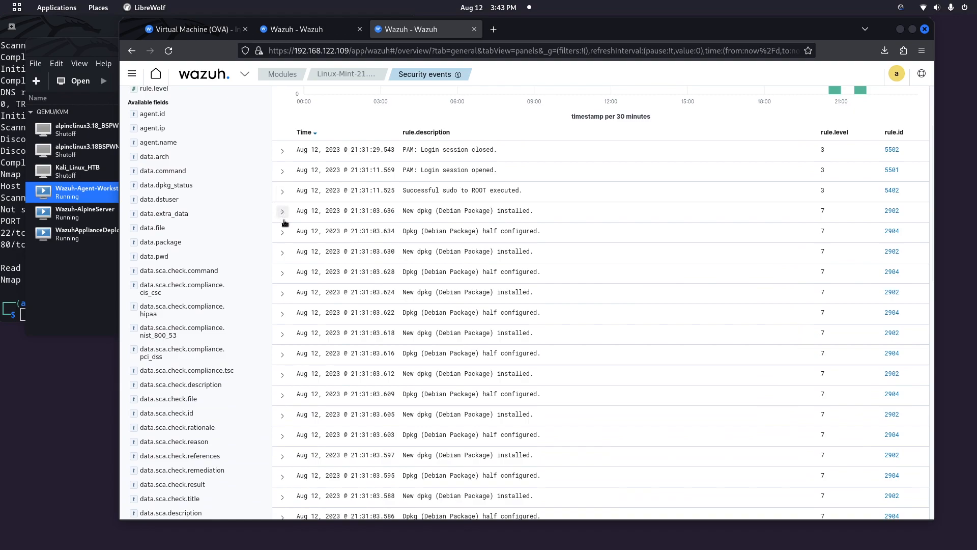
scroll(288, 299, down, 5)
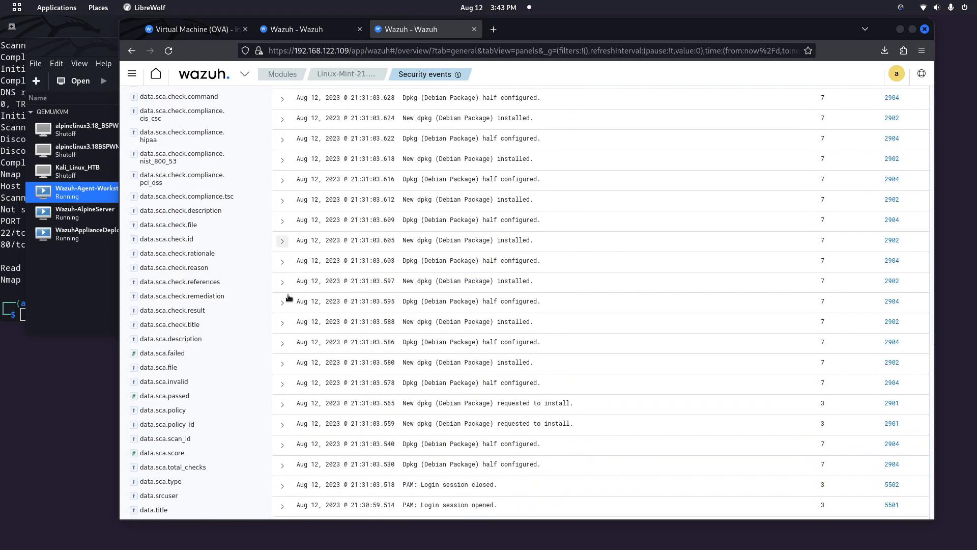
scroll(288, 299, down, 5)
scroll(288, 298, down, 8)
scroll(288, 297, down, 2)
scroll(324, 283, down, 1)
scroll(325, 285, up, 12)
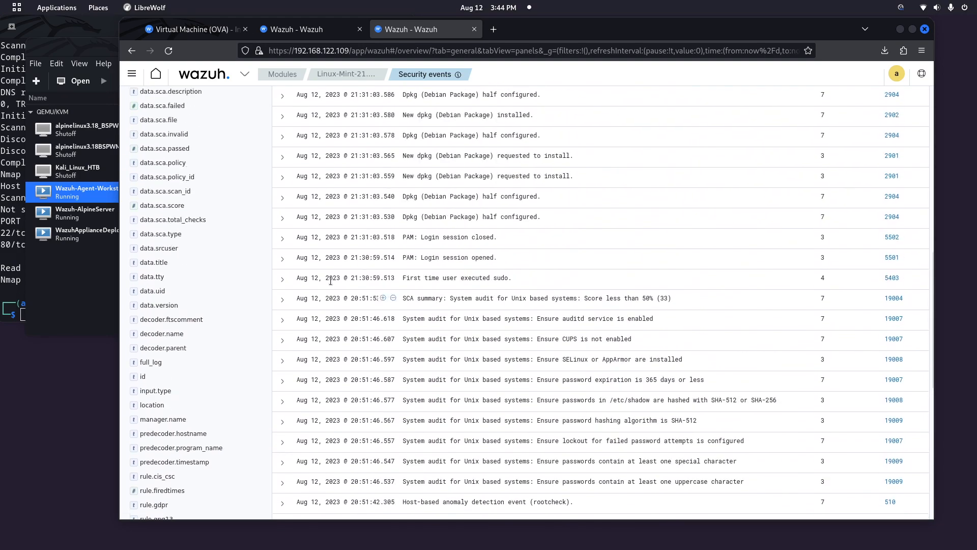
Step: Return to the Wazuh home page with the overview of all modules and agent totals
click(156, 74)
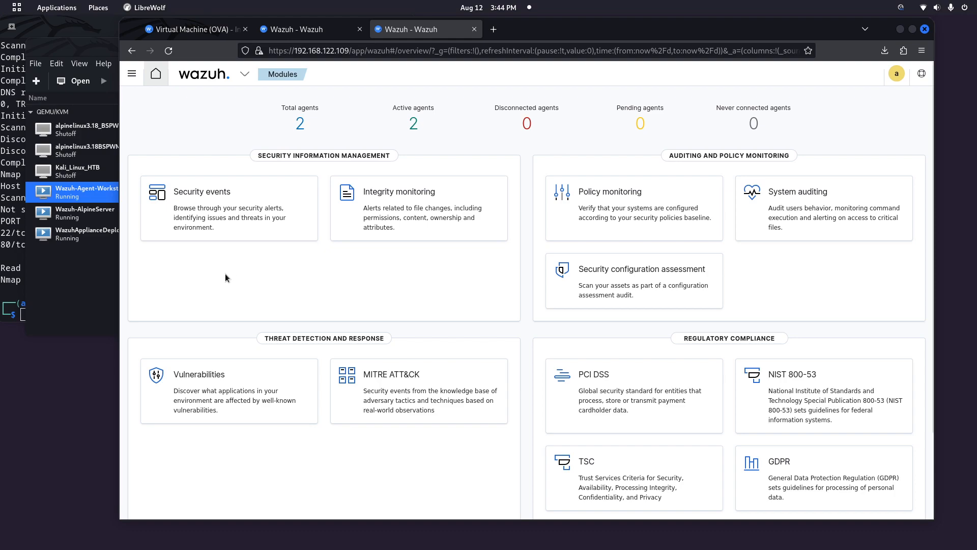
right_click(225, 275)
click(209, 281)
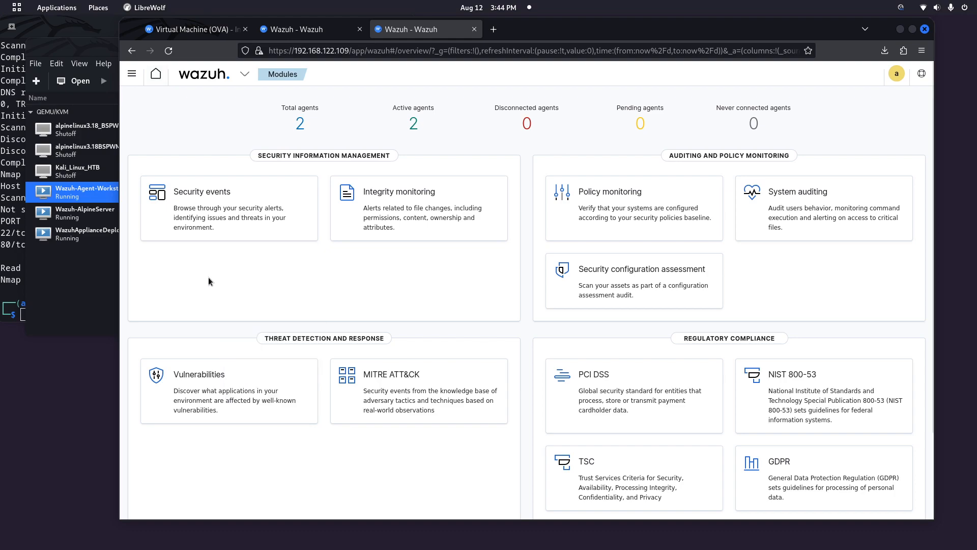